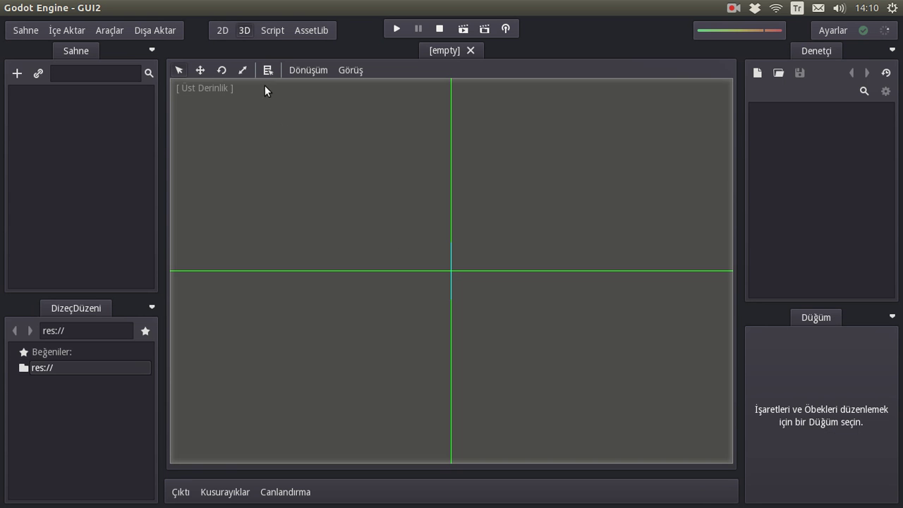
Switch the empty scene from the 3D viewport to the 2D editor.
left_click(220, 31)
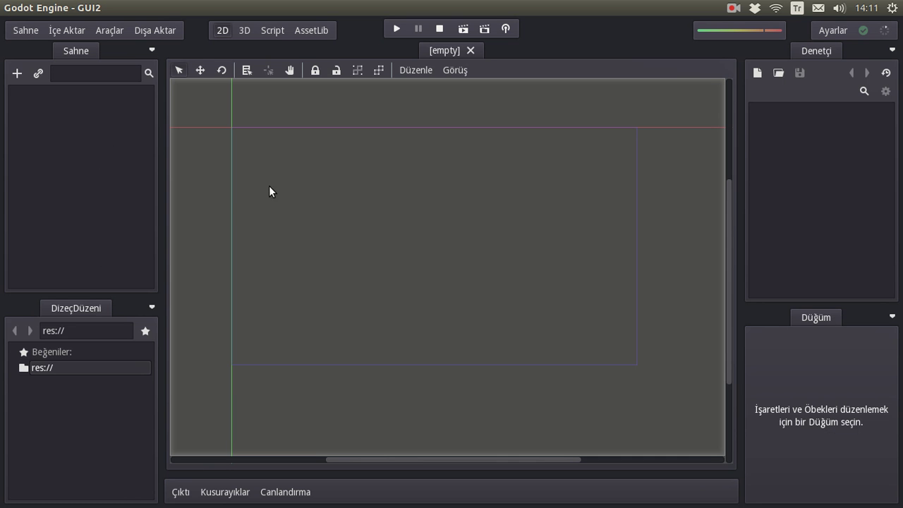
Add a Control root node with a Button child.
left_click(17, 73)
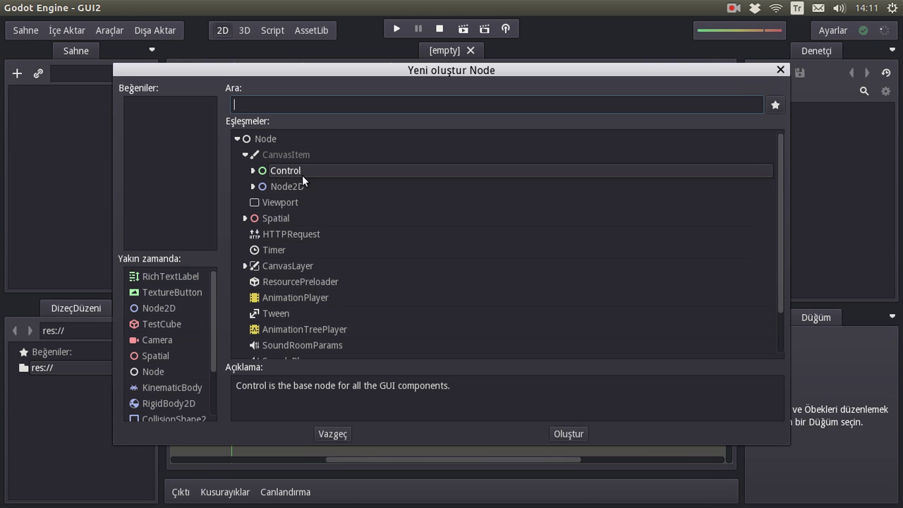
double_click(284, 170)
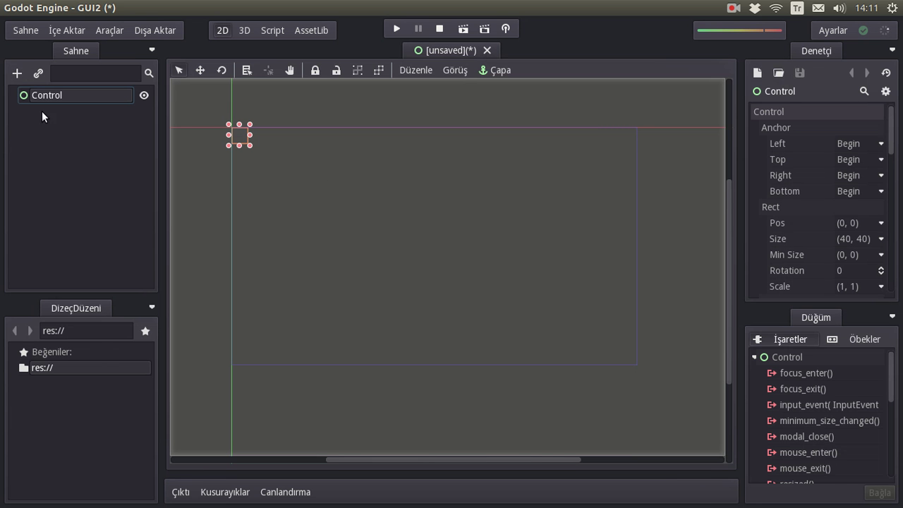
left_click(16, 73)
type("button")
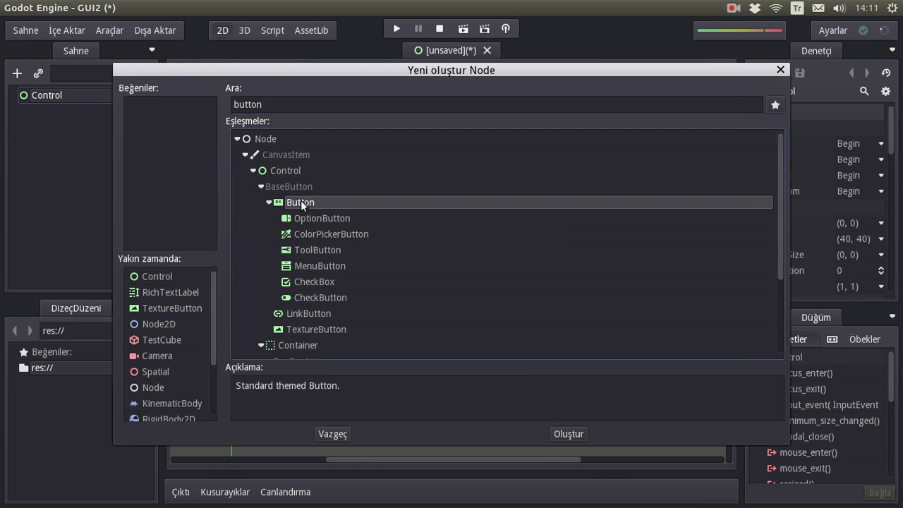
double_click(300, 201)
Label the button 'Deneme Tema' and start saving the scene with Ctrl+S.
left_click(855, 128)
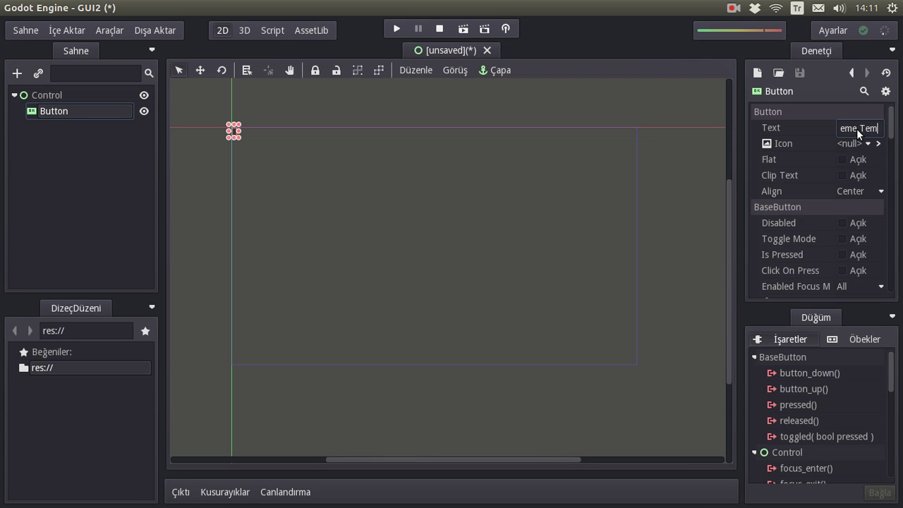
key("Return")
scroll(271, 129, "up", 1)
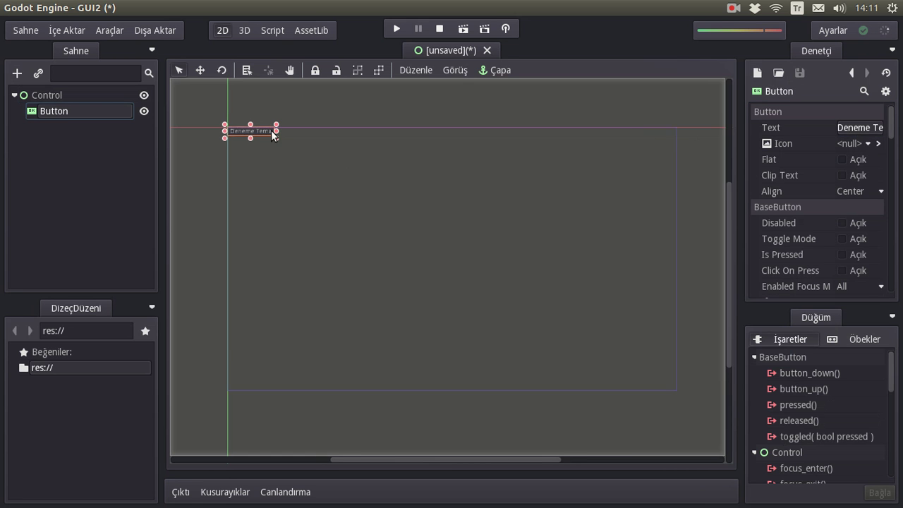
scroll(271, 130, "up", 3)
middle_click_drag(251, 131, 417, 156)
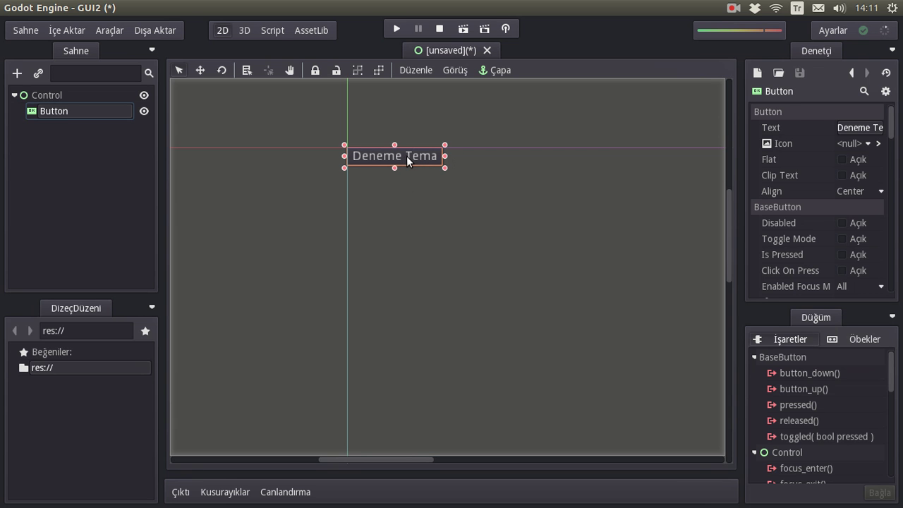
key("ctrl+s")
Save the scene as Control.tscn and widen the Inspector panel.
left_click(570, 434)
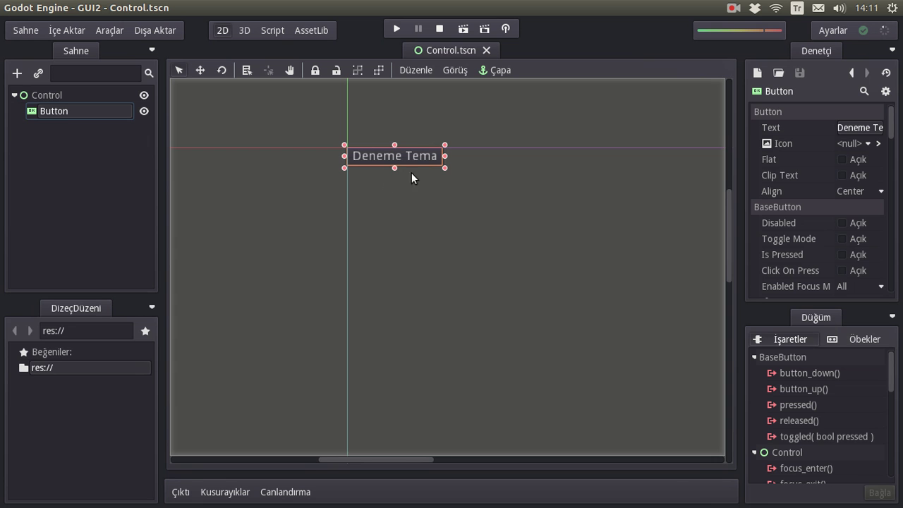
scroll(406, 165, "up", 2)
scroll(410, 158, "up", 2)
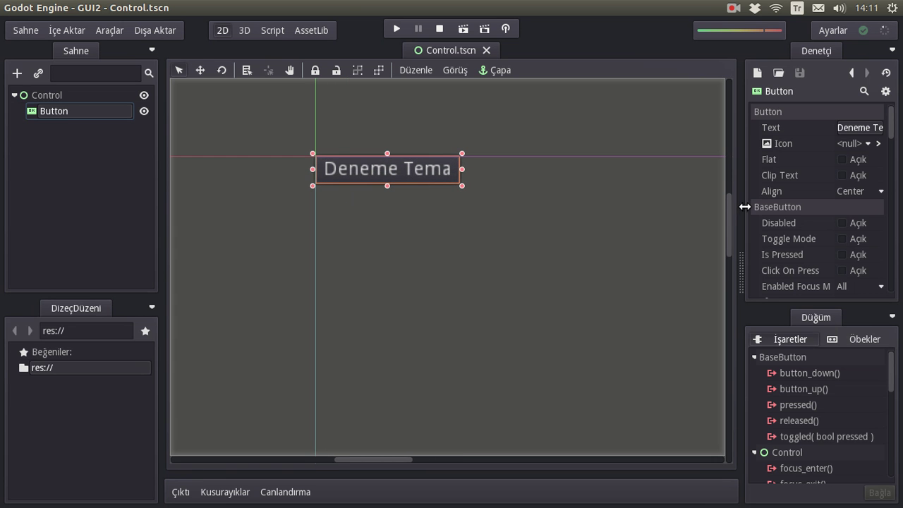
left_click_drag(735, 205, 704, 205)
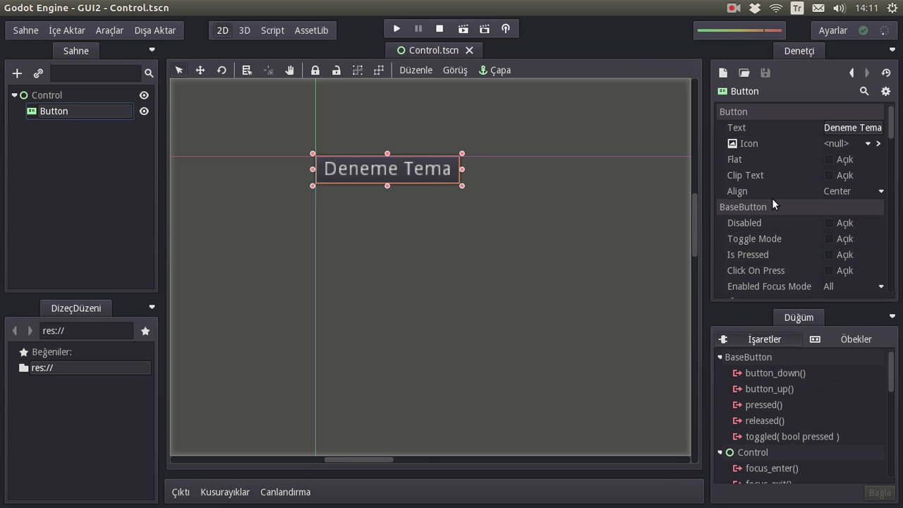
Scroll the Inspector down to the button's Custom Colors section, widening the panel further.
scroll(786, 214, "down", 1)
scroll(786, 214, "down", 2)
scroll(786, 214, "down", 2)
scroll(786, 214, "down", 1)
scroll(785, 213, "down", 6)
scroll(785, 214, "down", 6)
scroll(791, 206, "down", 1)
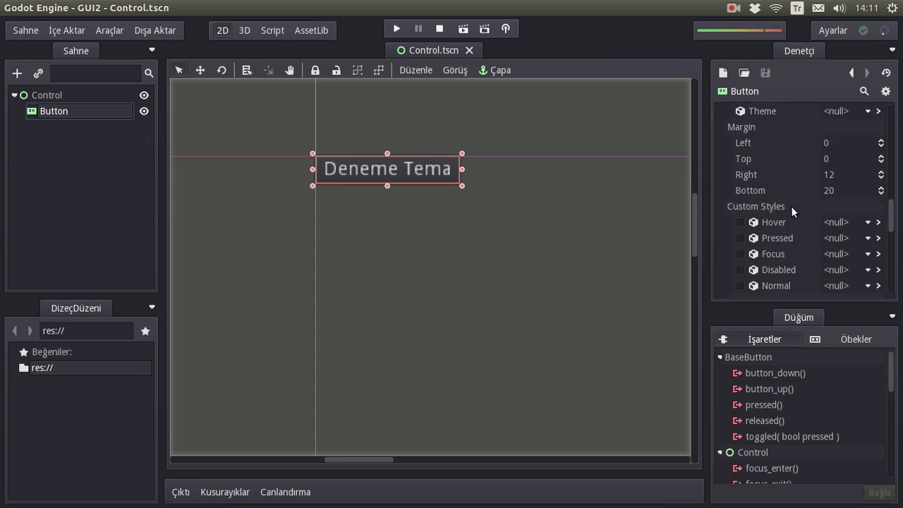
scroll(791, 206, "down", 3)
scroll(790, 200, "down", 1)
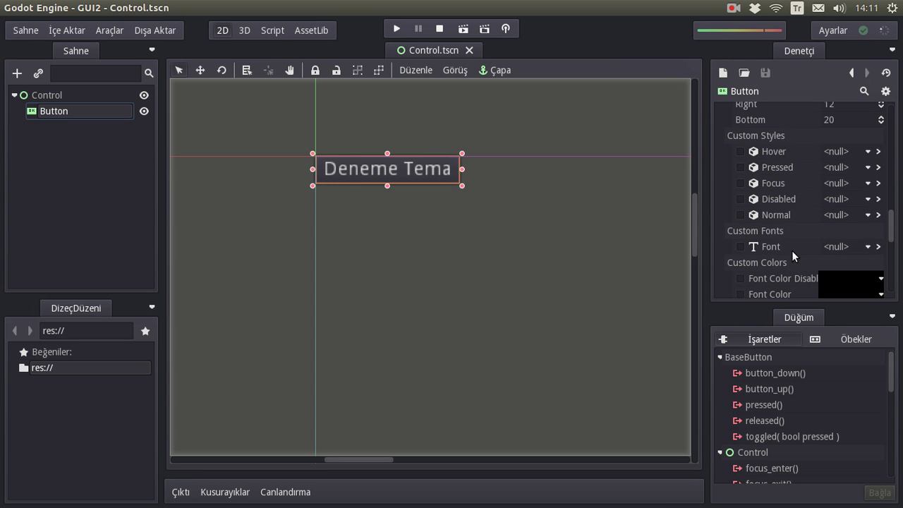
scroll(794, 218, "down", 1)
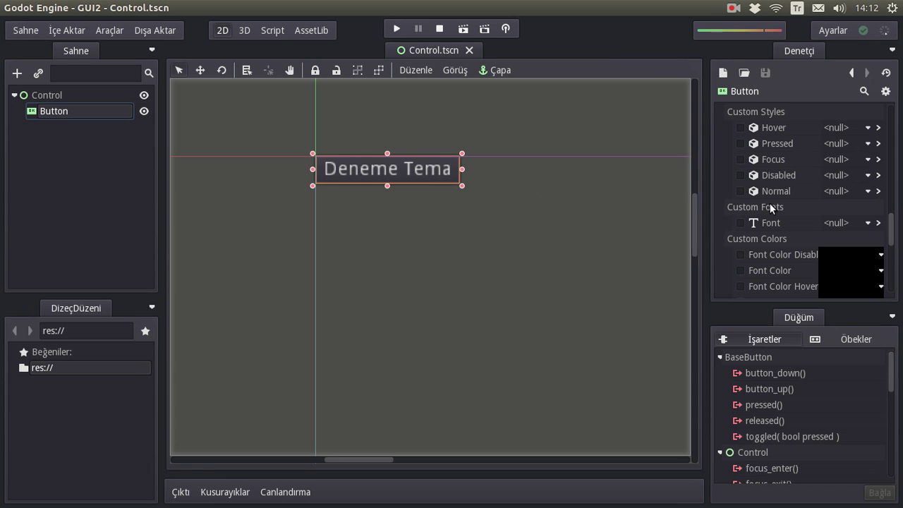
scroll(774, 205, "down", 1)
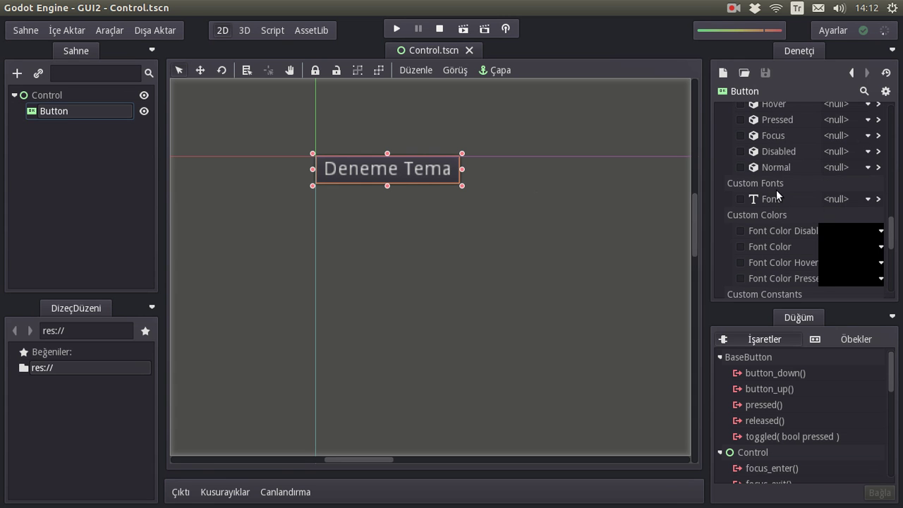
scroll(812, 211, "down", 1)
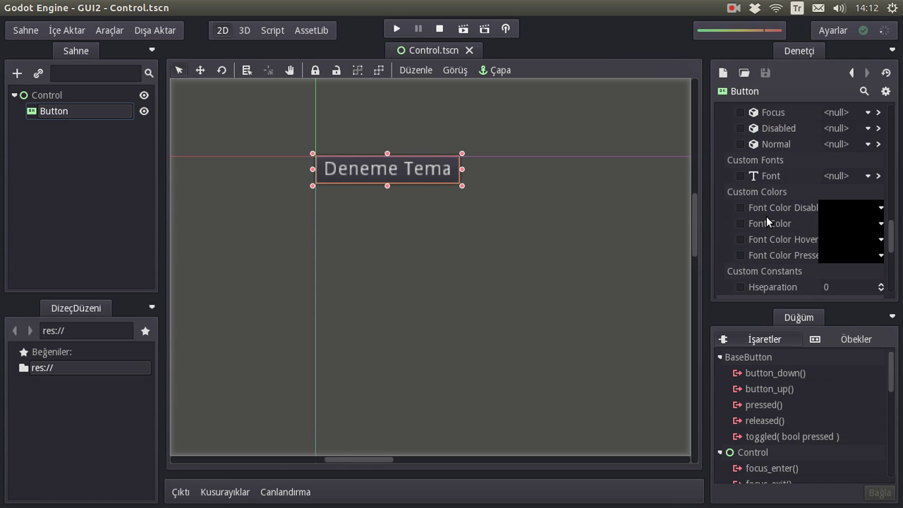
scroll(769, 196, "up", 2)
scroll(785, 179, "down", 2)
left_click_drag(705, 245, 682, 244)
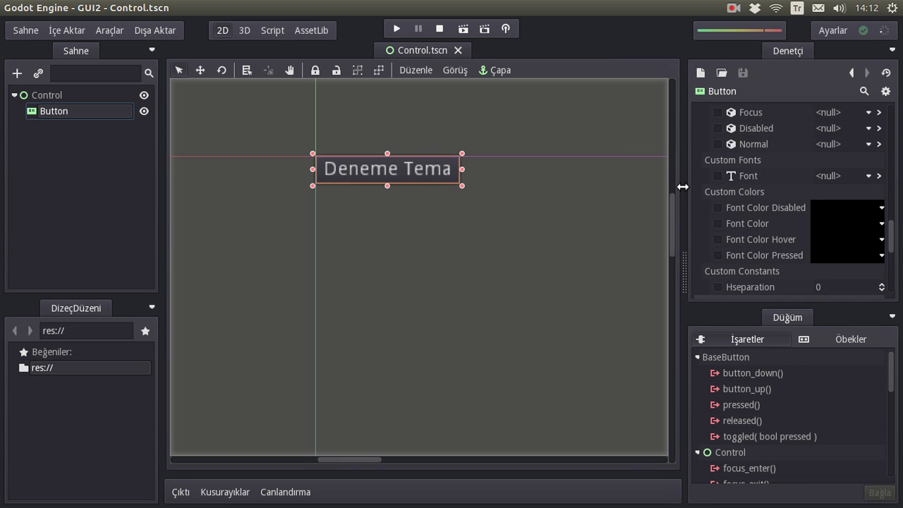
scroll(787, 212, "down", 1)
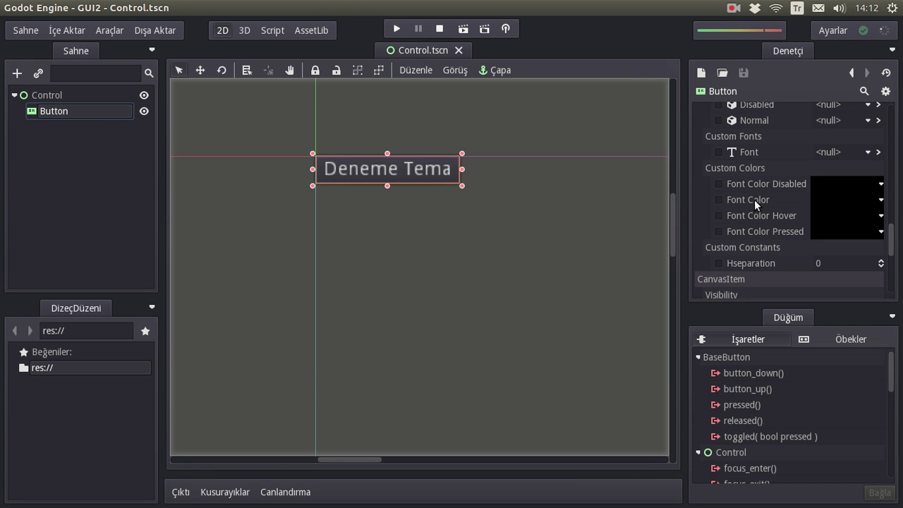
Enable the button's Font Color override and set it to black 000000.
left_click(824, 199)
left_click(766, 307)
left_click_drag(763, 313, 693, 400)
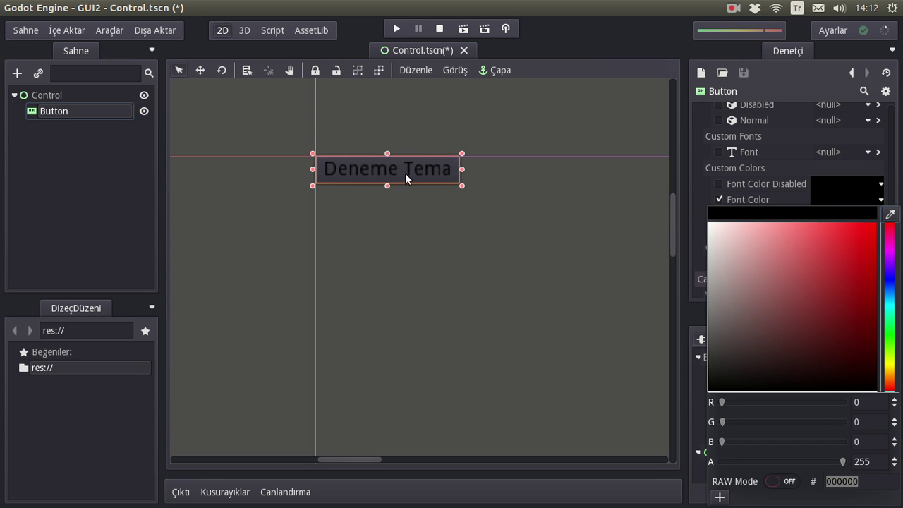
left_click_drag(763, 284, 890, 219)
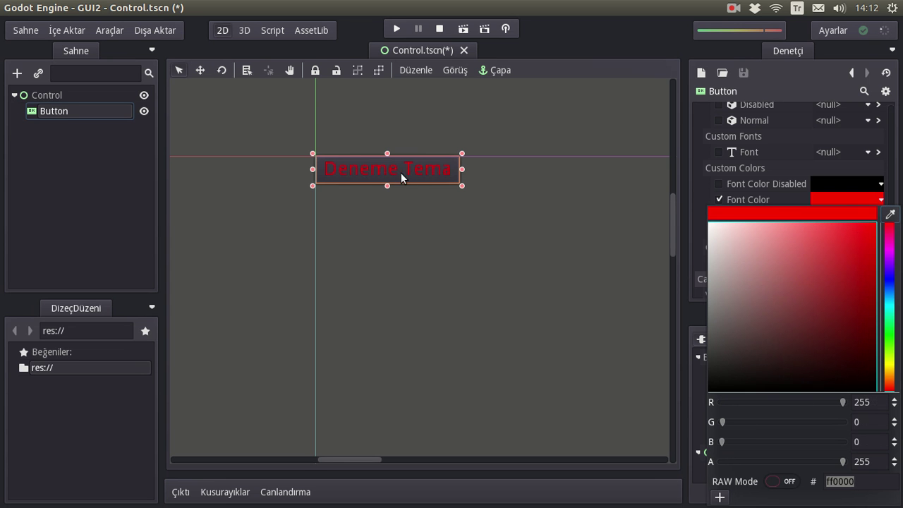
left_click_drag(750, 334, 699, 397)
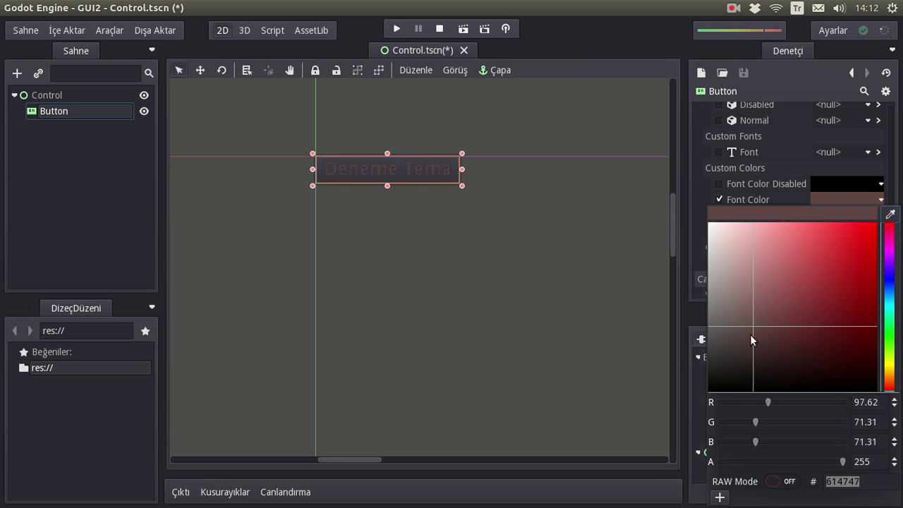
left_click(702, 186)
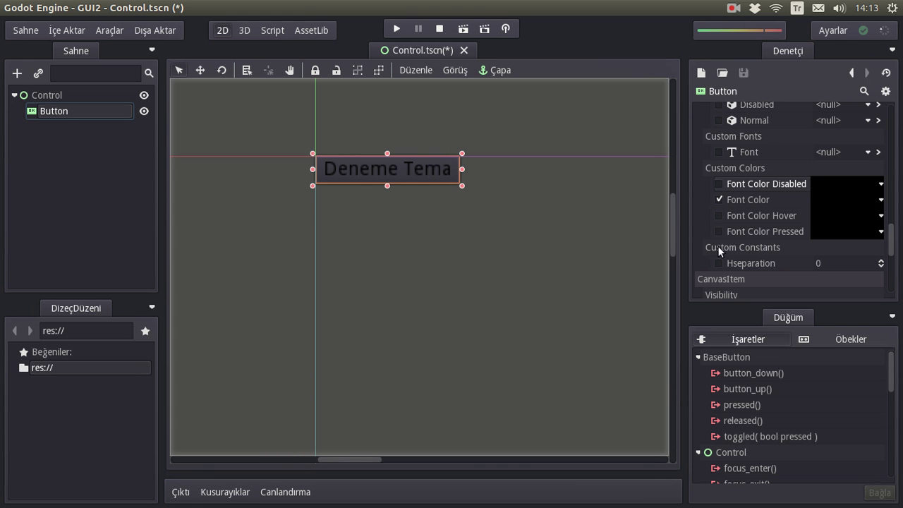
Set Font Color Hover to red.
left_click(822, 215)
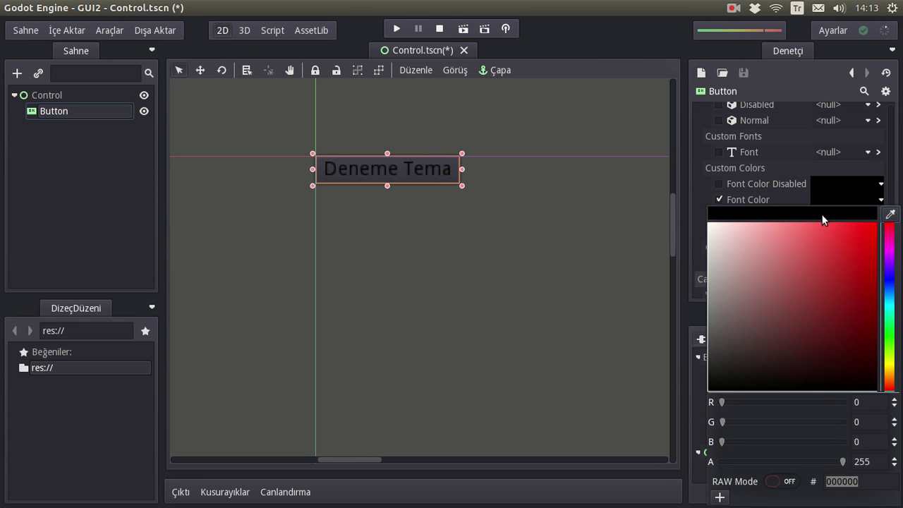
left_click_drag(833, 293, 877, 223)
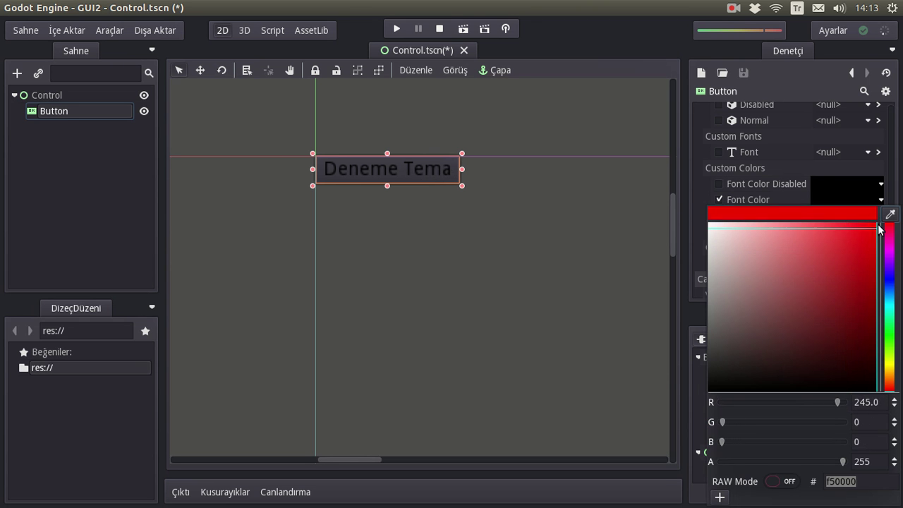
left_click(697, 201)
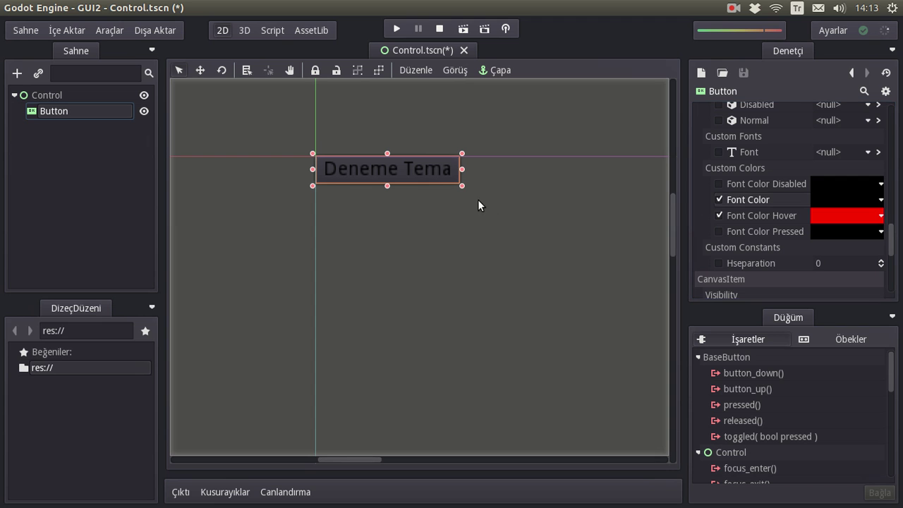
Run the scene, close it, run it again and click the Deneme Tema button.
left_click(463, 29)
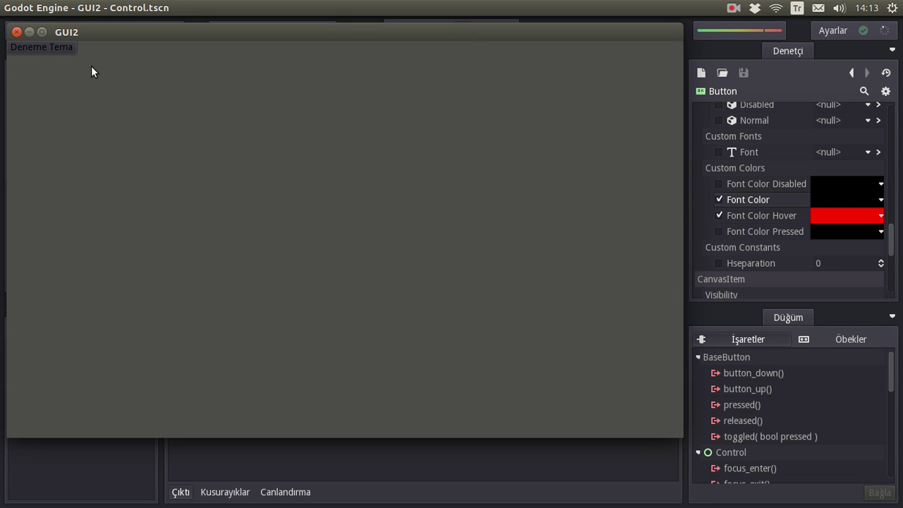
left_click(17, 31)
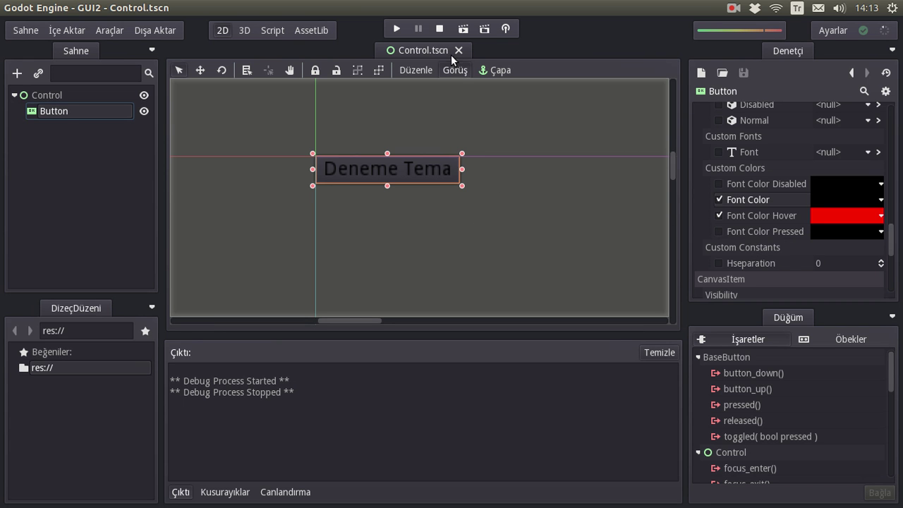
left_click(463, 30)
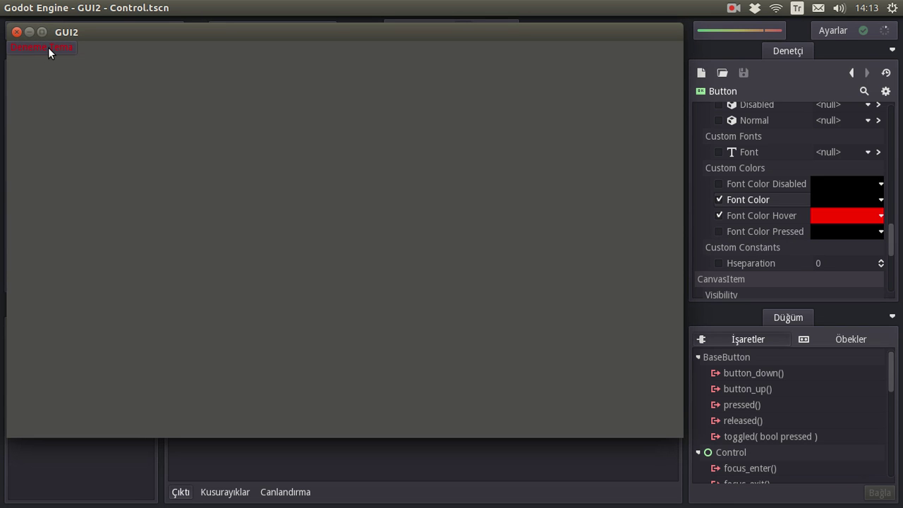
left_click(48, 47)
Close the test run and set Font Color Pressed to cyan 00ffe7.
left_click(16, 33)
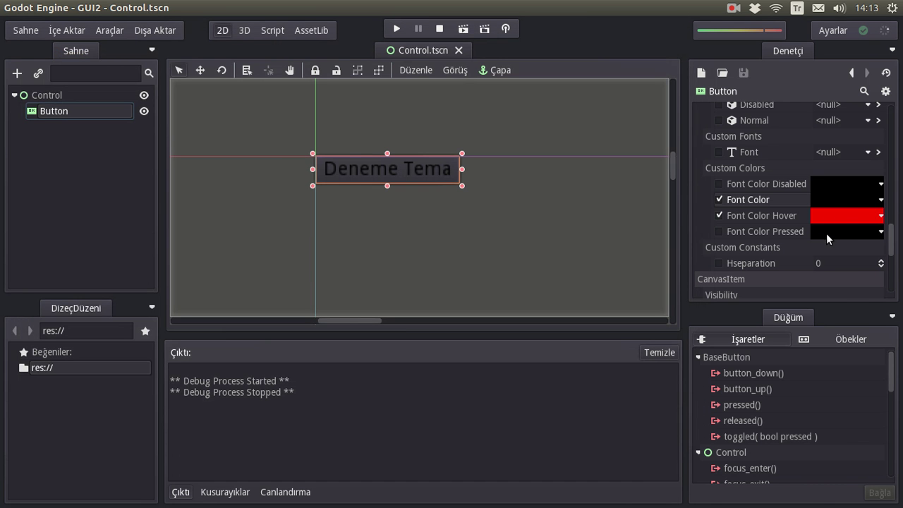
left_click(829, 231)
left_click_drag(887, 288, 888, 309)
left_click_drag(870, 246, 886, 210)
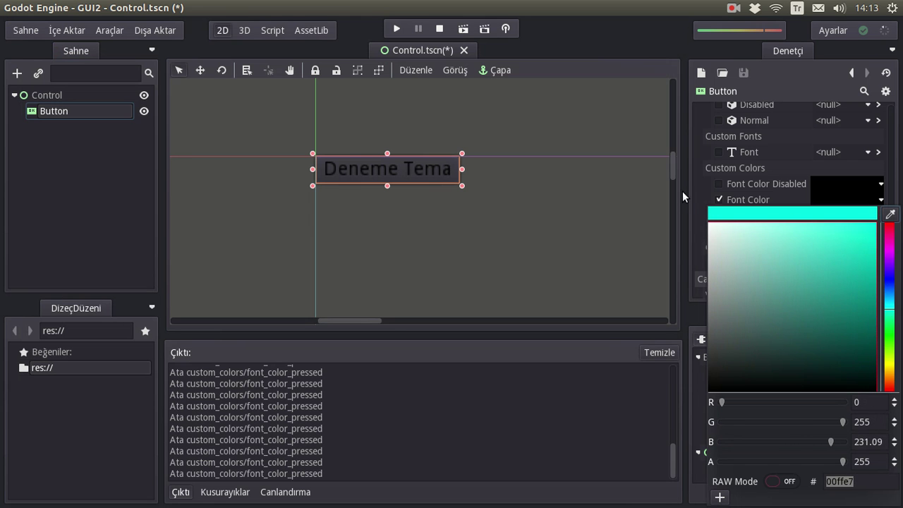
left_click(699, 194)
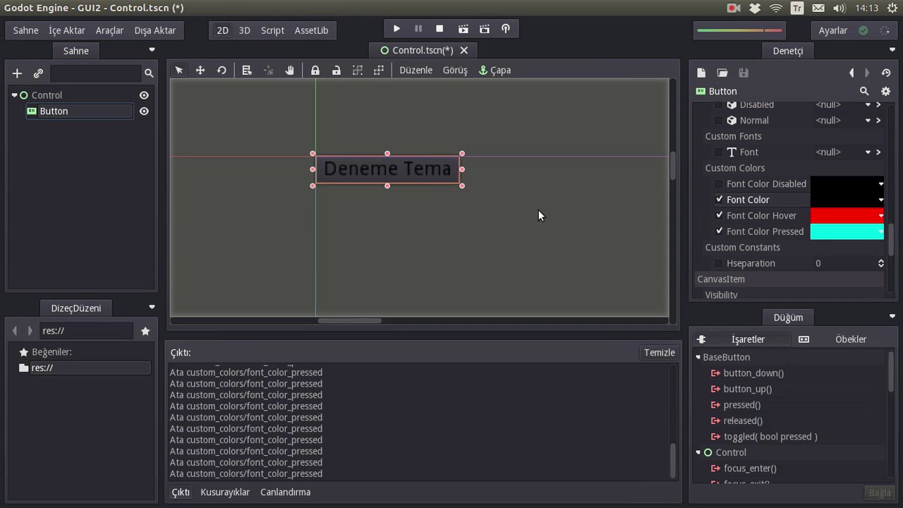
Save and run the scene, check the pressed and hover colours, then close it.
left_click(457, 27)
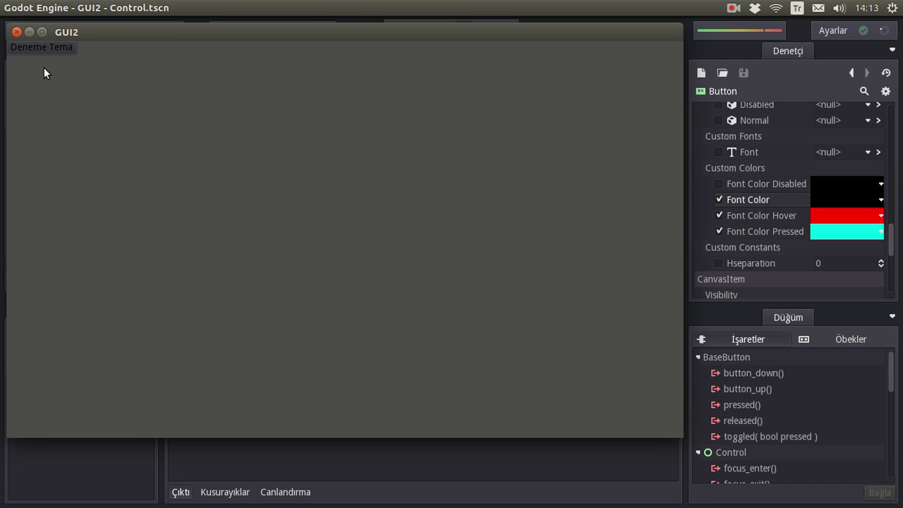
left_click(47, 49)
left_click(48, 47)
left_click(17, 33)
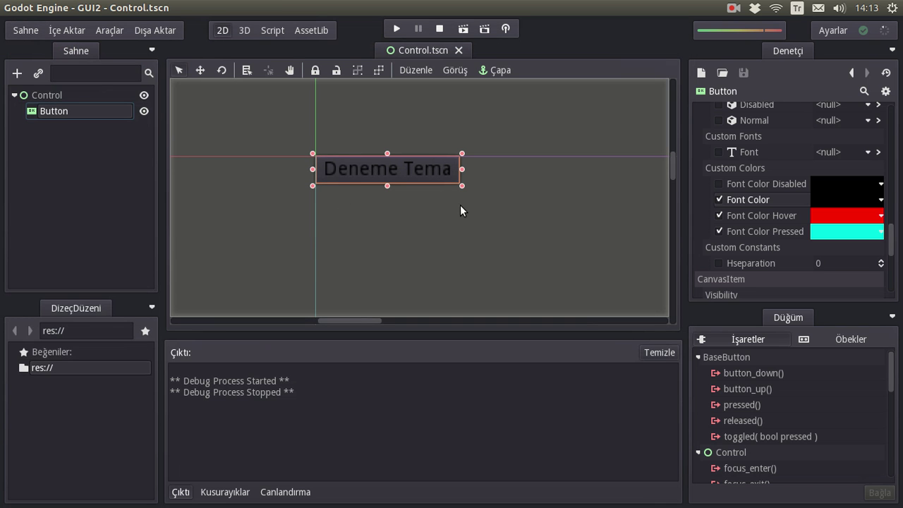
Assign a new StyleBoxFlat to the button's Normal custom style and open it for editing.
scroll(838, 205, "up", 3)
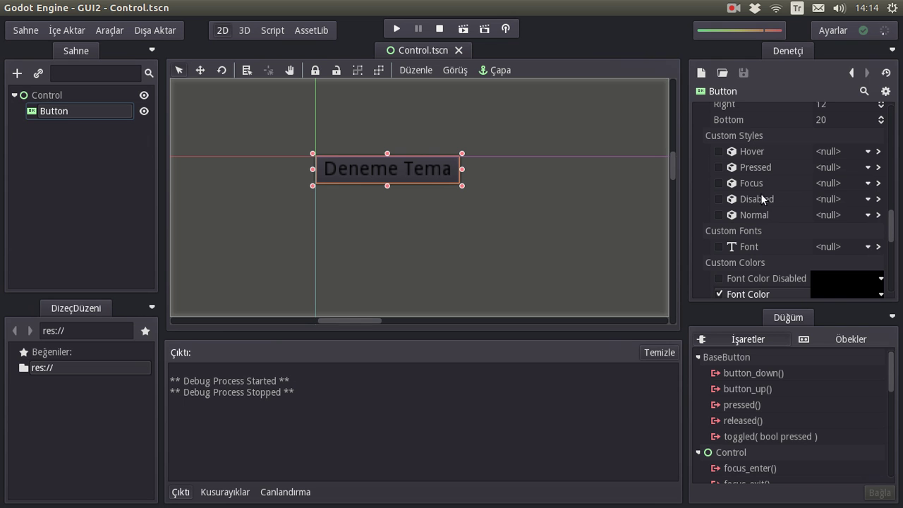
left_click(830, 213)
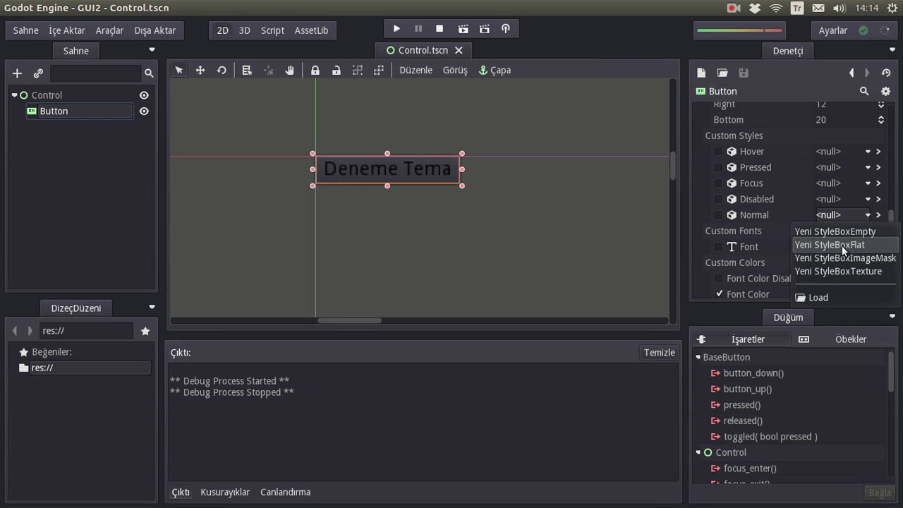
left_click(841, 246)
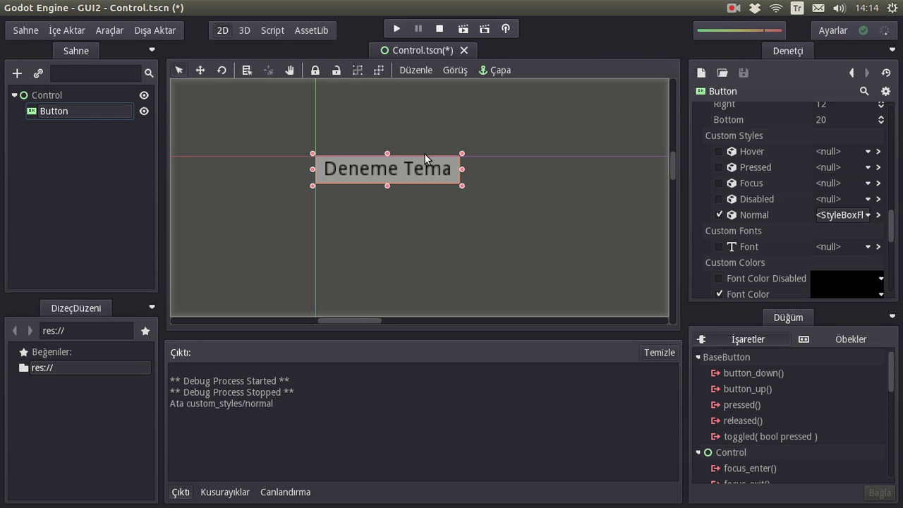
left_click(864, 218)
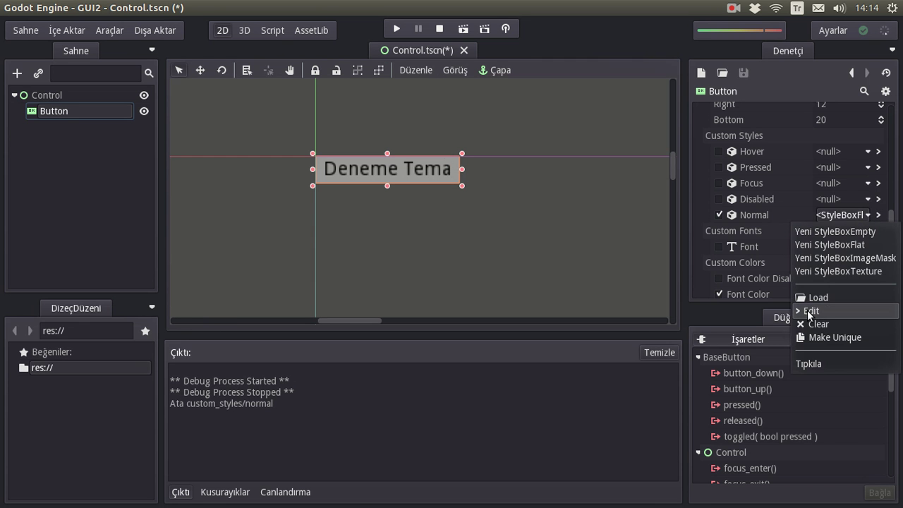
left_click(810, 311)
scroll(793, 183, "up", 4)
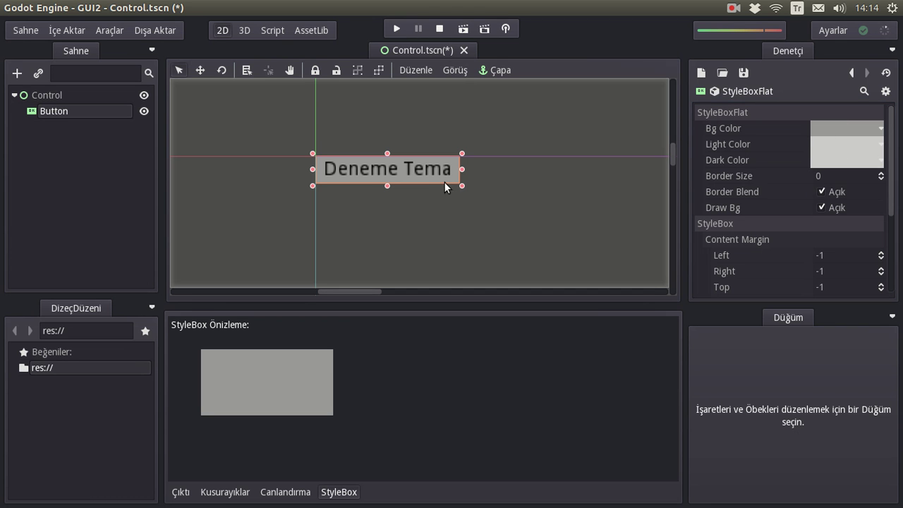
Set the Normal StyleBoxFlat's Bg, Light and Dark colours to white, then return to the button.
left_click(826, 130)
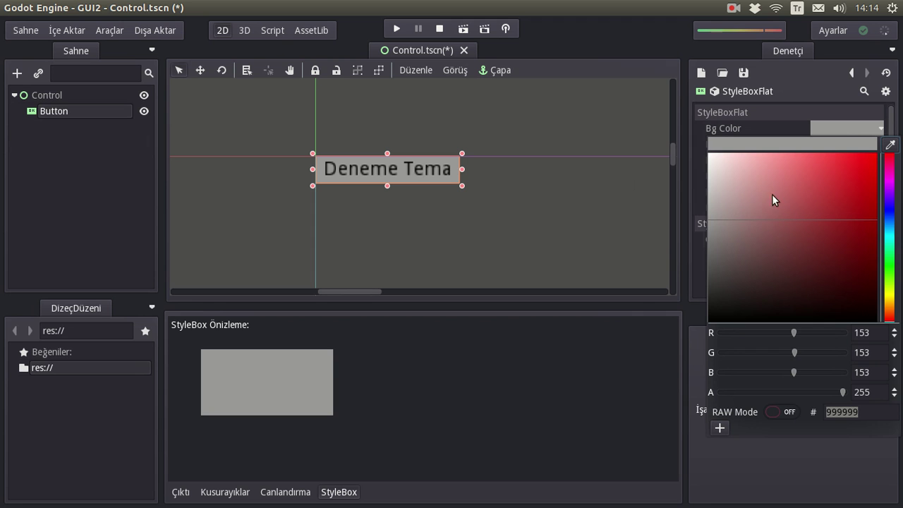
left_click_drag(771, 196, 706, 154)
left_click(694, 141)
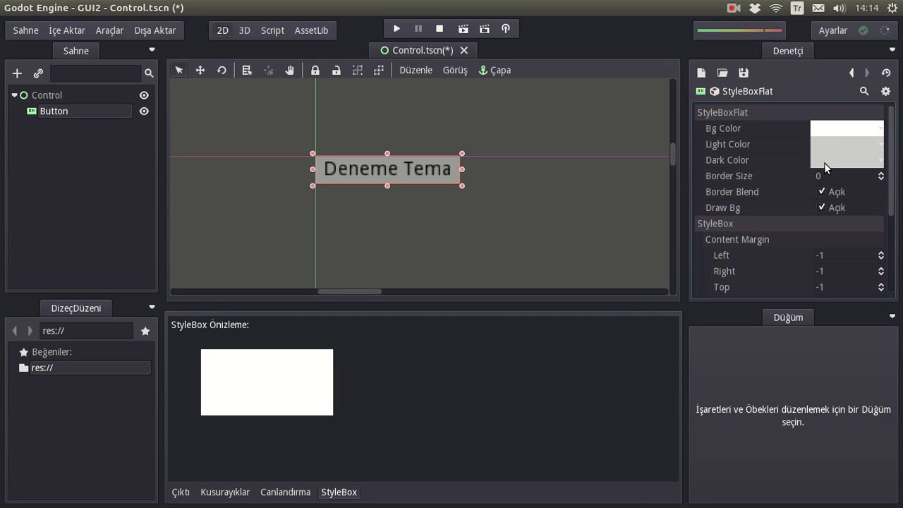
left_click(826, 144)
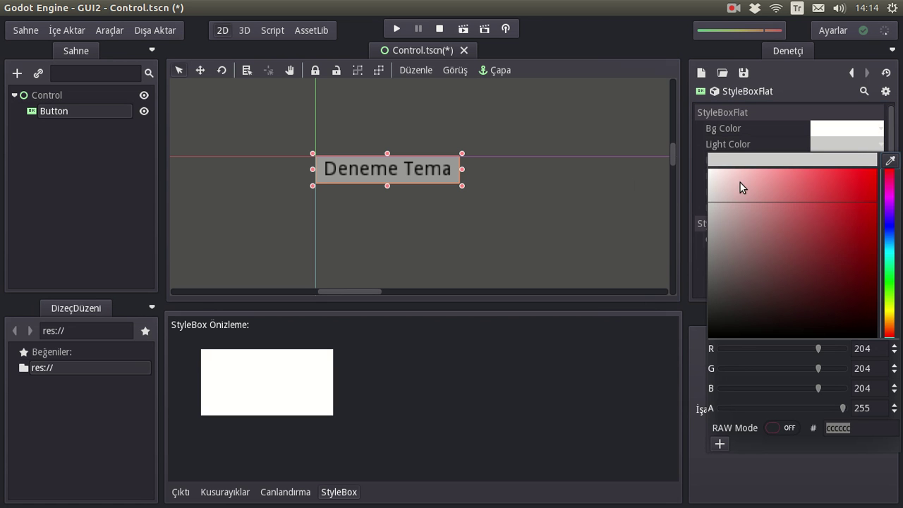
left_click_drag(724, 191, 700, 163)
left_click(695, 152)
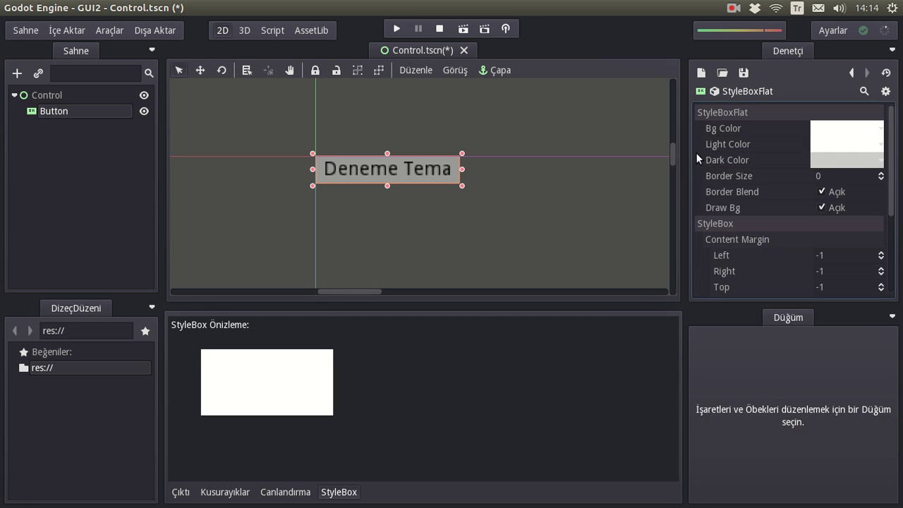
left_click(825, 161)
left_click_drag(725, 203, 695, 162)
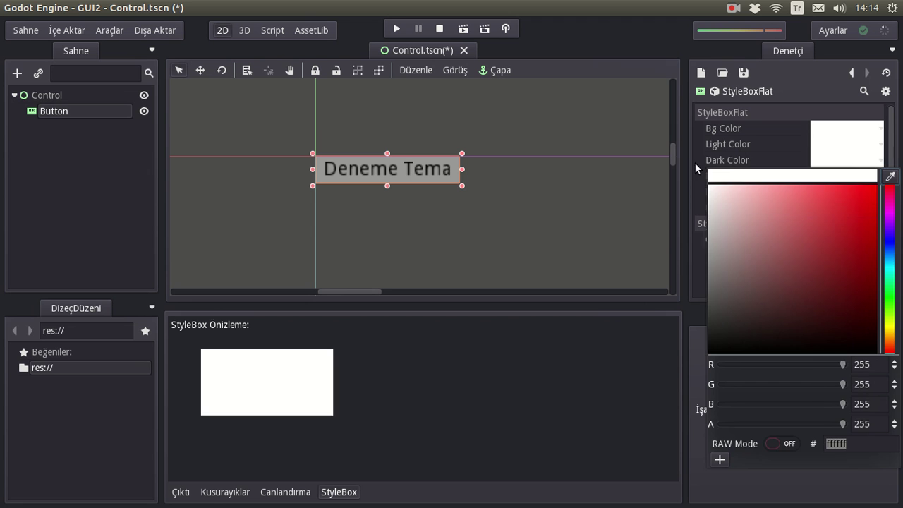
left_click(695, 155)
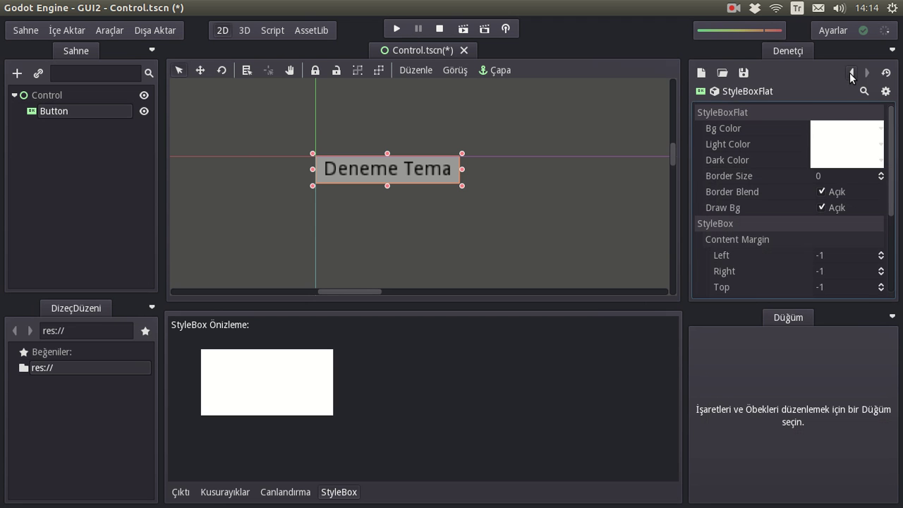
left_click(851, 75)
Give the button's Hover custom style a new StyleBoxFlat and open it for editing.
scroll(784, 189, "down", 3)
scroll(783, 189, "down", 3)
scroll(784, 189, "down", 3)
scroll(784, 189, "down", 5)
scroll(784, 189, "down", 2)
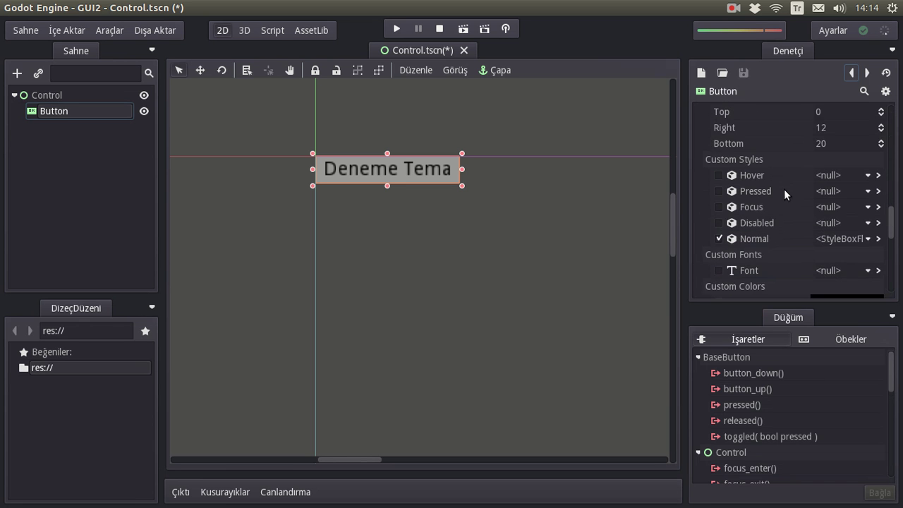
scroll(784, 189, "down", 1)
scroll(785, 213, "up", 1)
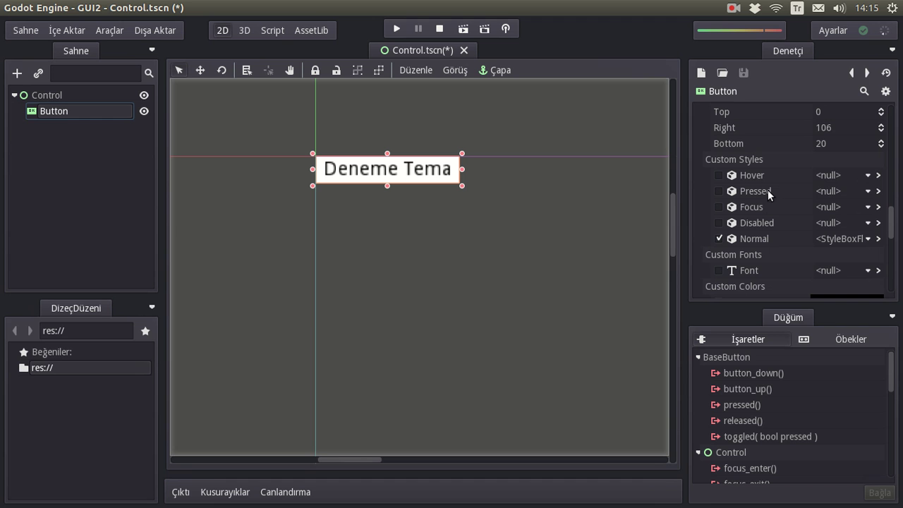
left_click(847, 174)
left_click(840, 203)
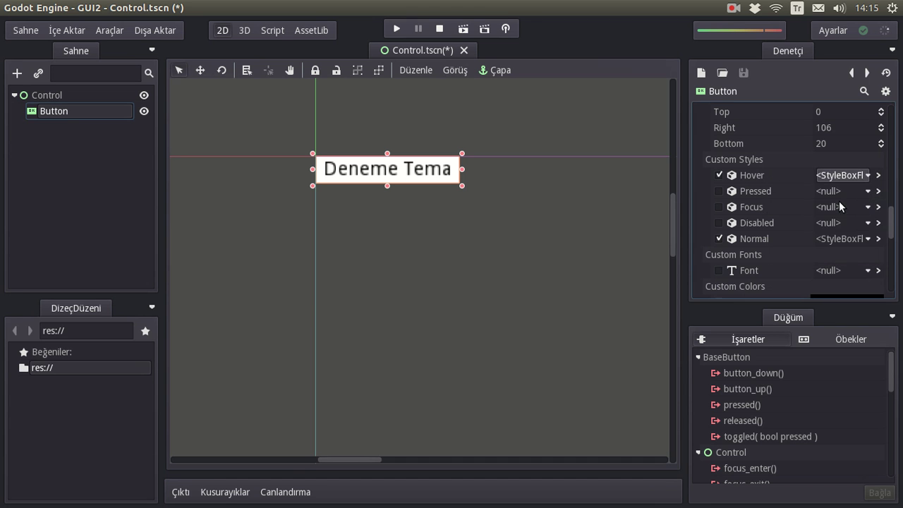
left_click(879, 175)
Set the Hover StyleBoxFlat's Bg Color to black and return to the button's properties.
scroll(822, 178, "up", 2)
scroll(821, 174, "up", 2)
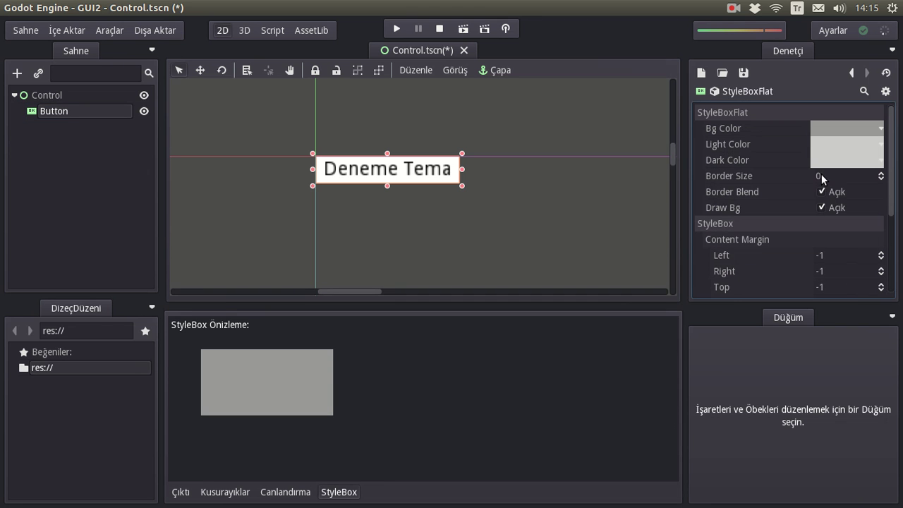
left_click(826, 130)
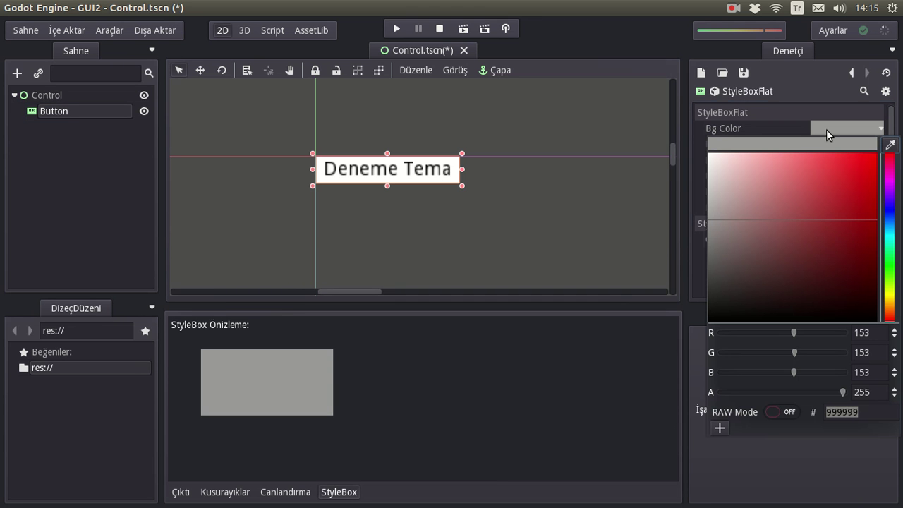
left_click_drag(852, 174, 704, 352)
left_click(700, 127)
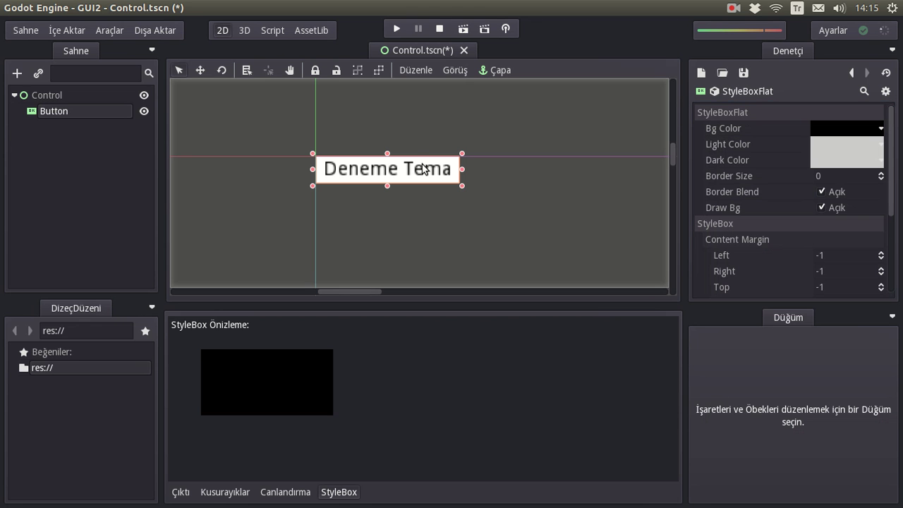
left_click(851, 73)
scroll(761, 218, "down", 2)
scroll(762, 218, "down", 3)
scroll(762, 218, "down", 3)
scroll(761, 218, "down", 3)
scroll(762, 218, "down", 2)
scroll(763, 219, "down", 1)
scroll(761, 218, "up", 1)
scroll(762, 218, "up", 2)
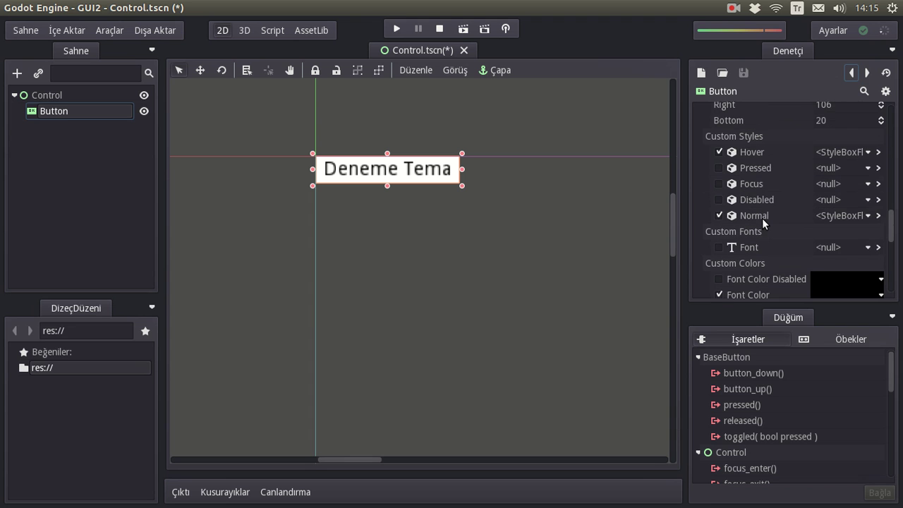
Save and run the scene, check the button turns black with red text on hover, then close it.
left_click(463, 29)
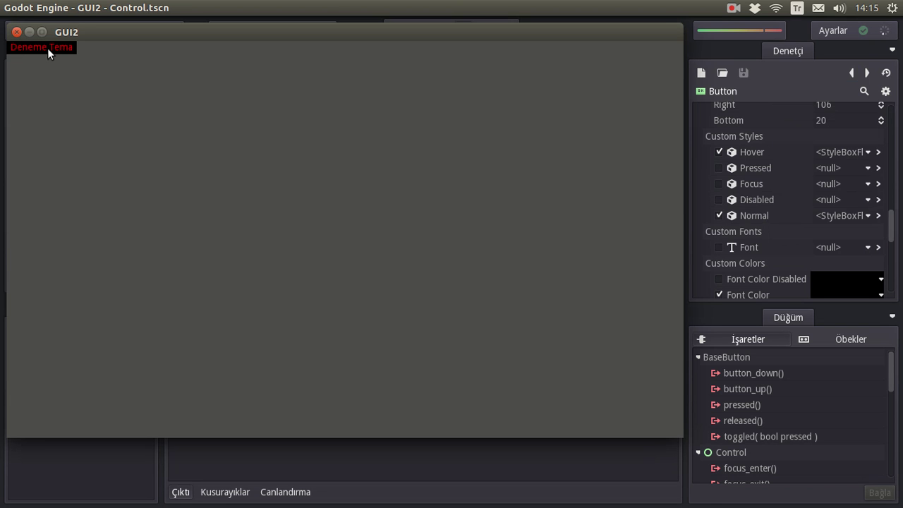
left_click(16, 32)
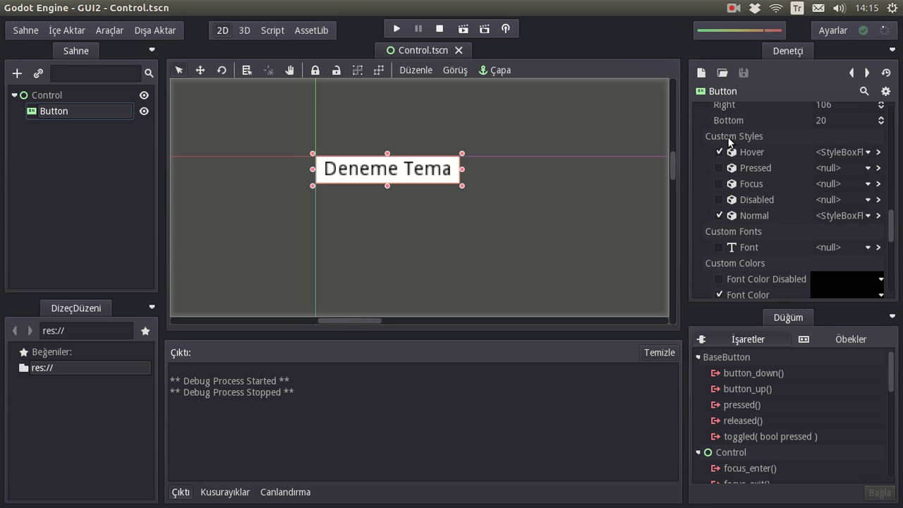
scroll(767, 200, "down", 2)
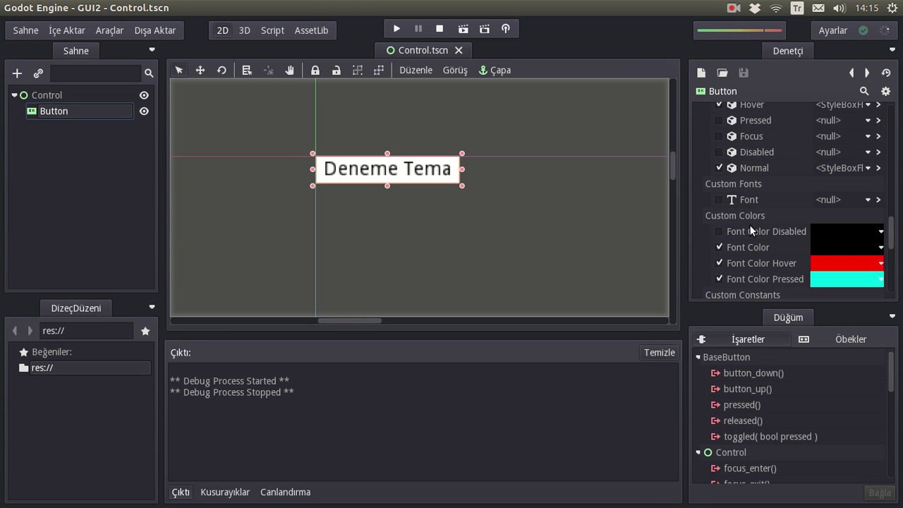
scroll(751, 215, "down", 2)
scroll(759, 211, "up", 6)
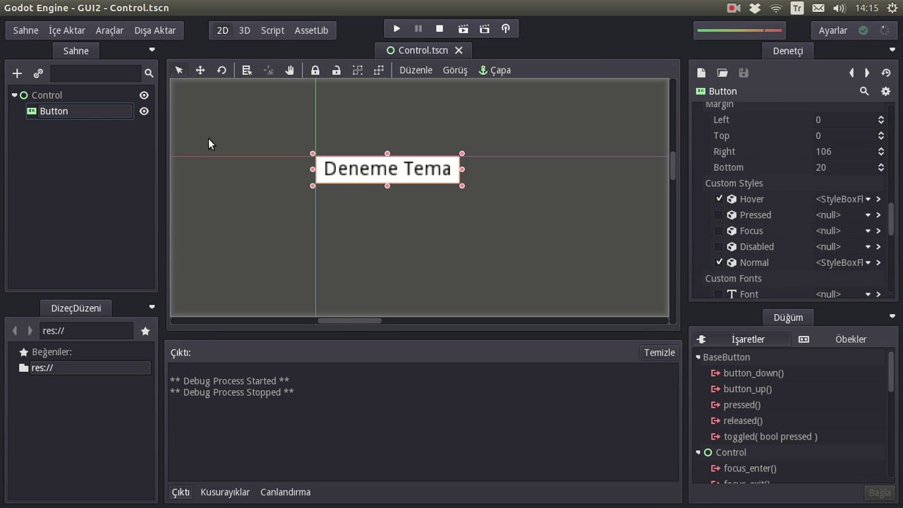
Add a second Button under Control, placed right of Deneme Tema at margins 112/1/224/21.
left_click(45, 95)
left_click(17, 74)
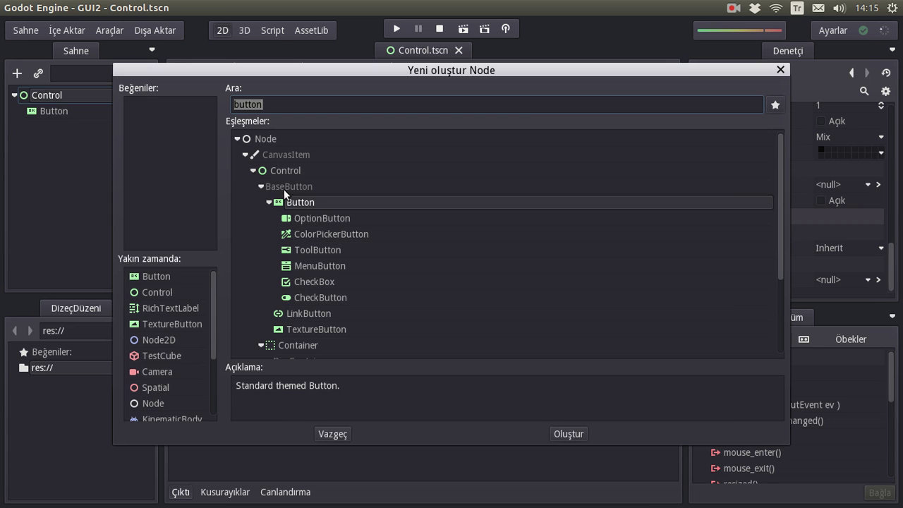
double_click(302, 200)
mouse_move(324, 173)
left_mouse_down()
mouse_move(327, 203)
mouse_move(472, 205)
mouse_move(426, 202)
left_mouse_up()
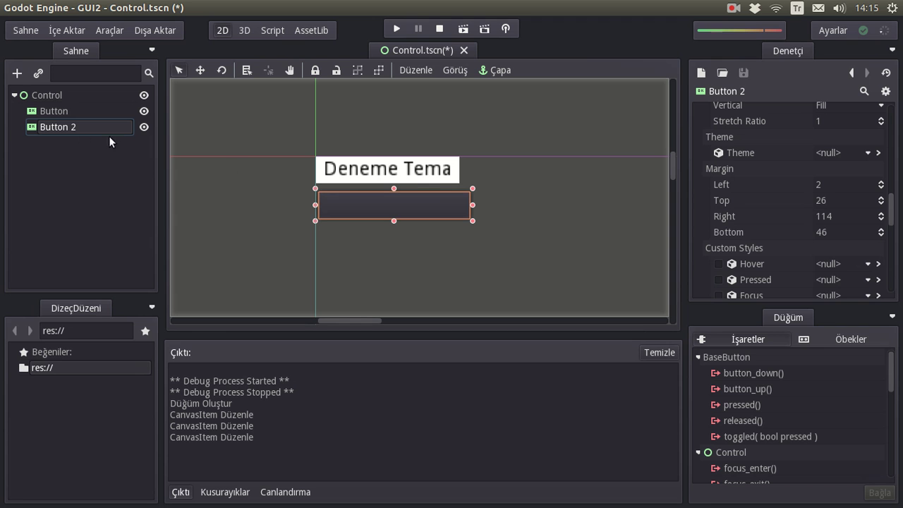
left_click_drag(382, 205, 512, 170)
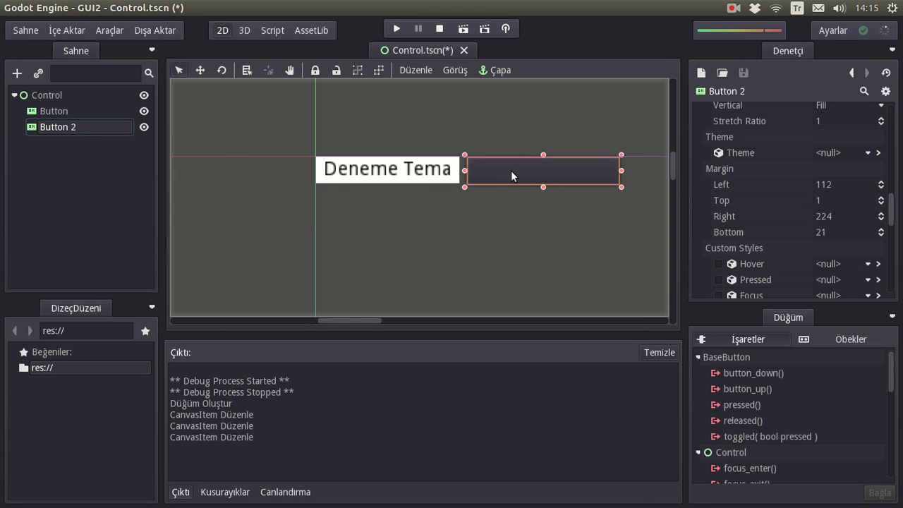
middle_click_drag(520, 211, 452, 202)
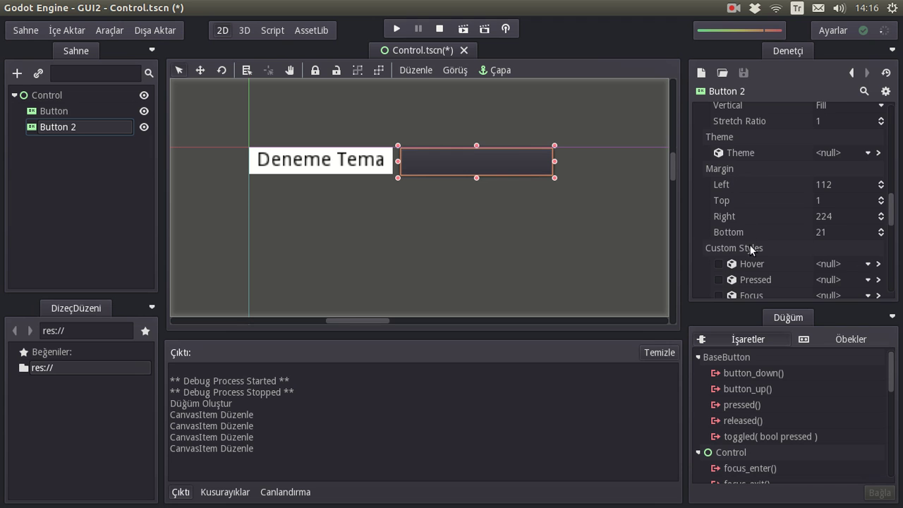
Assign a New Theme resource to the root Control node's Theme property.
scroll(750, 238, "down", 2)
scroll(758, 239, "down", 1)
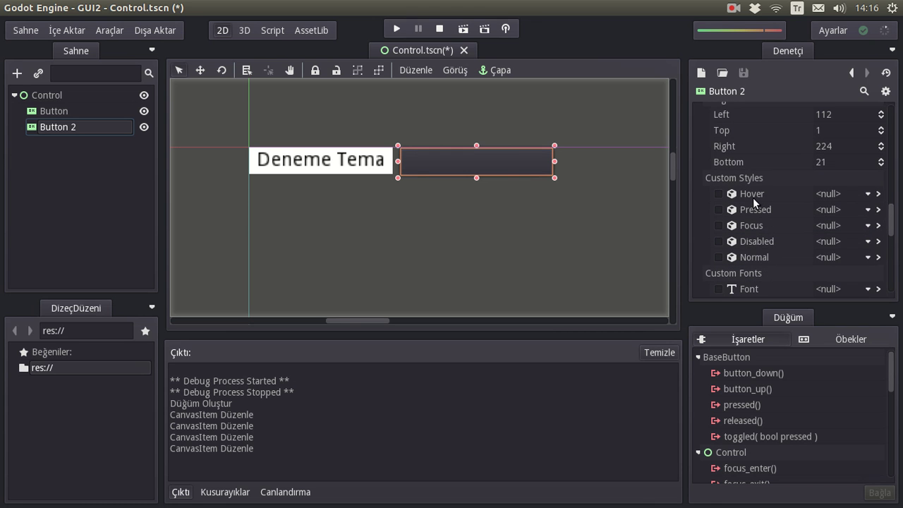
scroll(751, 199, "up", 1)
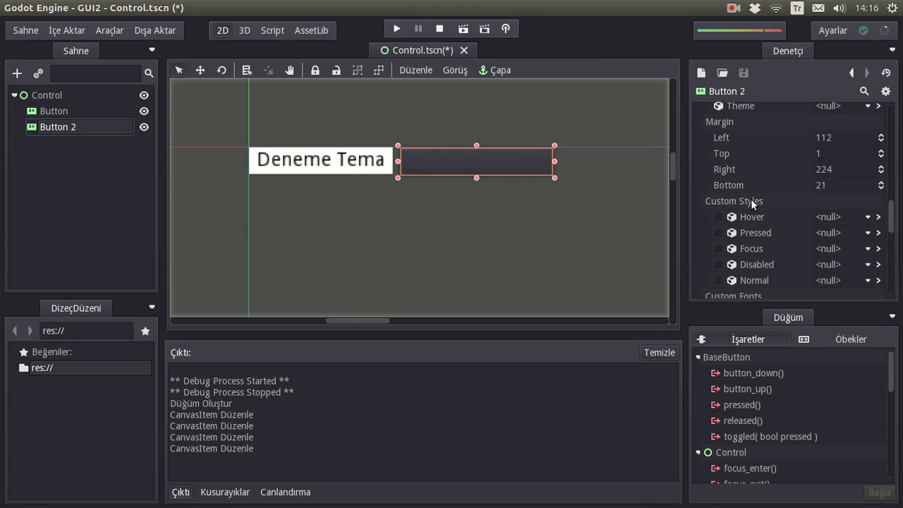
left_click(51, 94)
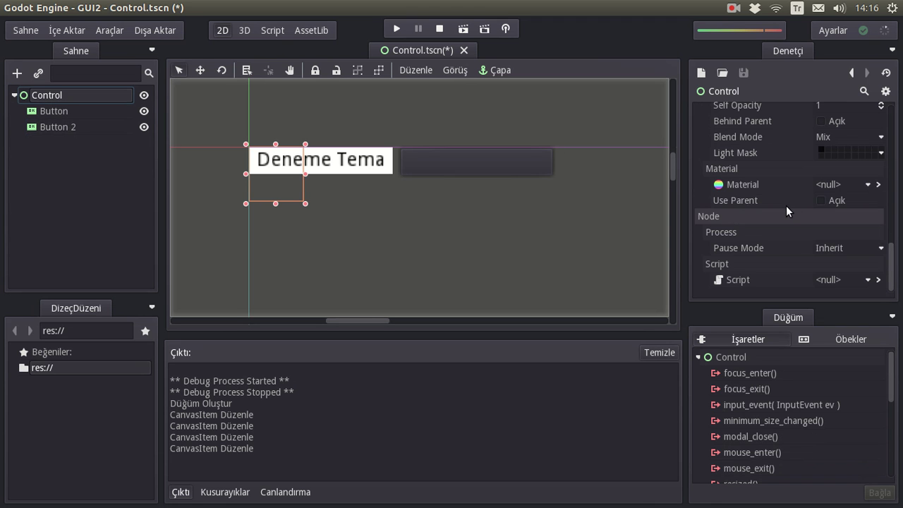
scroll(786, 205, "up", 4)
scroll(786, 205, "up", 1)
scroll(786, 206, "up", 5)
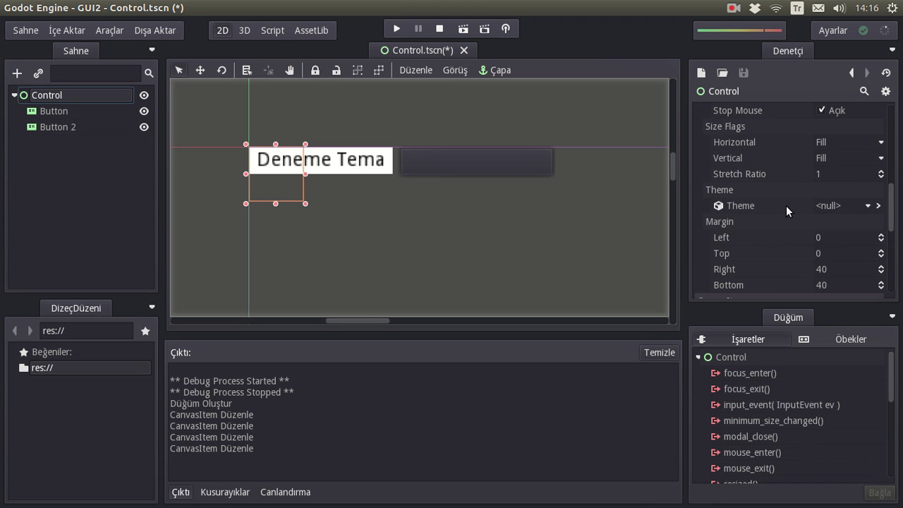
left_click(837, 206)
left_click(836, 222)
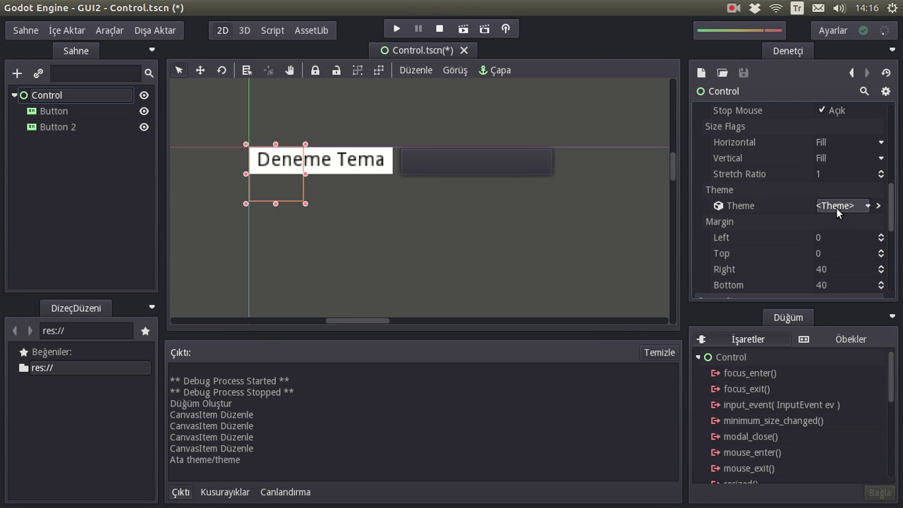
Open the new theme and enlarge its preview panel while keeping Deneme Tema visible in the canvas.
left_click(878, 206)
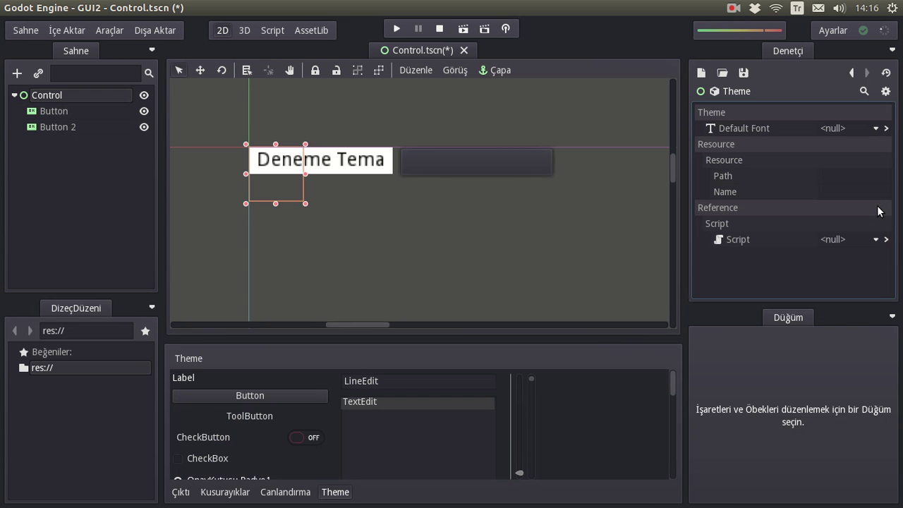
left_click_drag(419, 336, 439, 196)
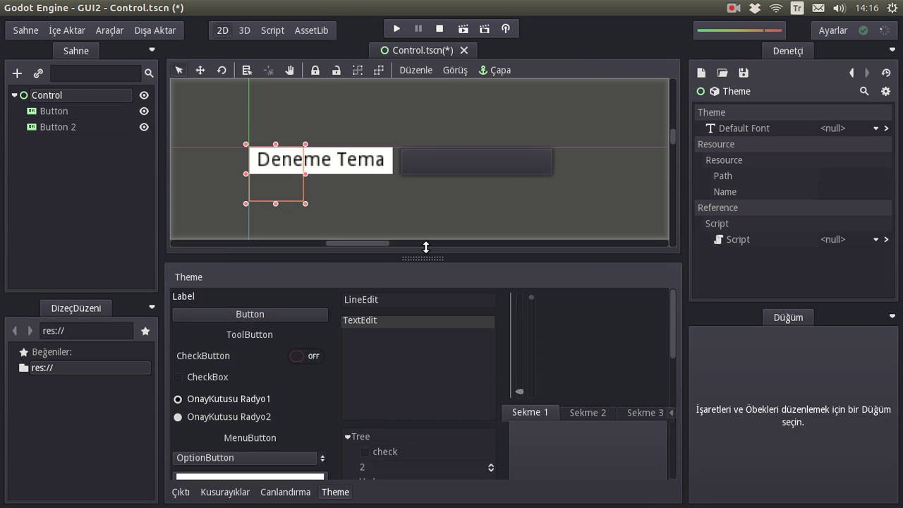
middle_click_drag(439, 153, 440, 94)
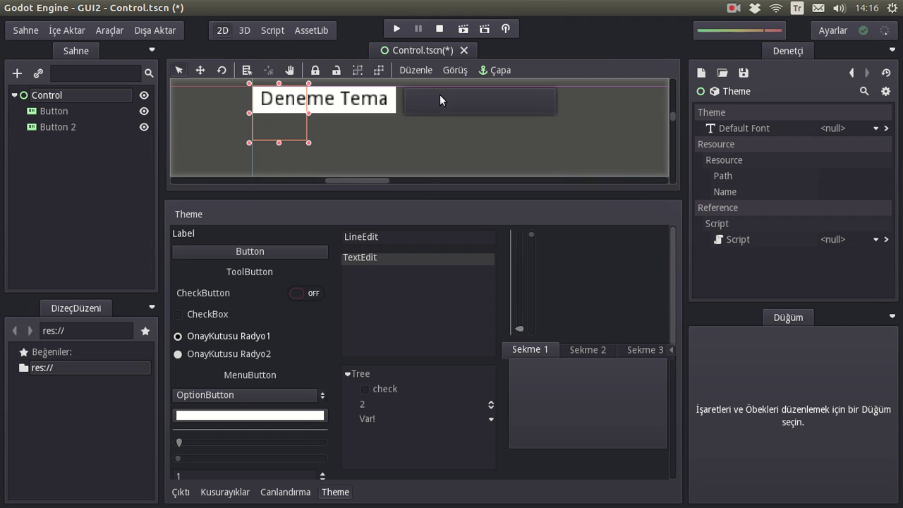
left_click_drag(429, 196, 429, 147)
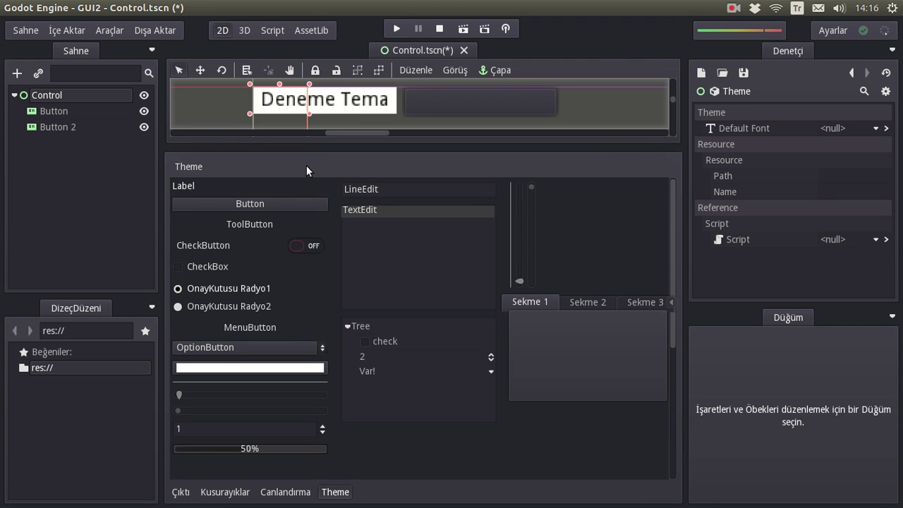
left_click(190, 167)
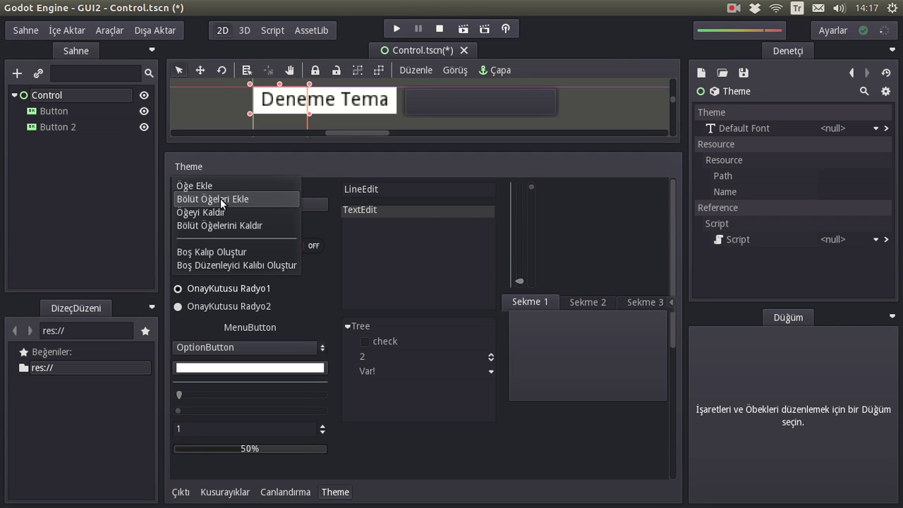
Use Add Class Items with type Button and add all its items to the theme.
left_click(220, 198)
left_click_drag(442, 227, 432, 216)
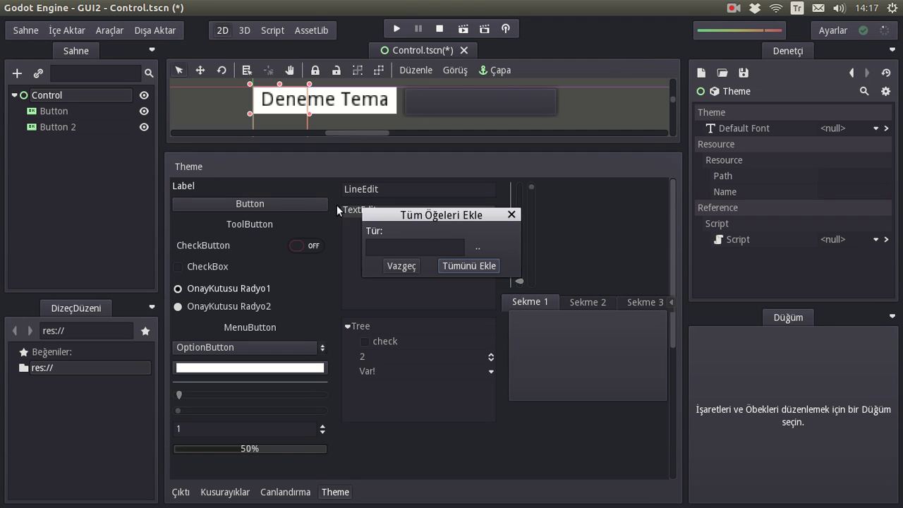
left_click(399, 245)
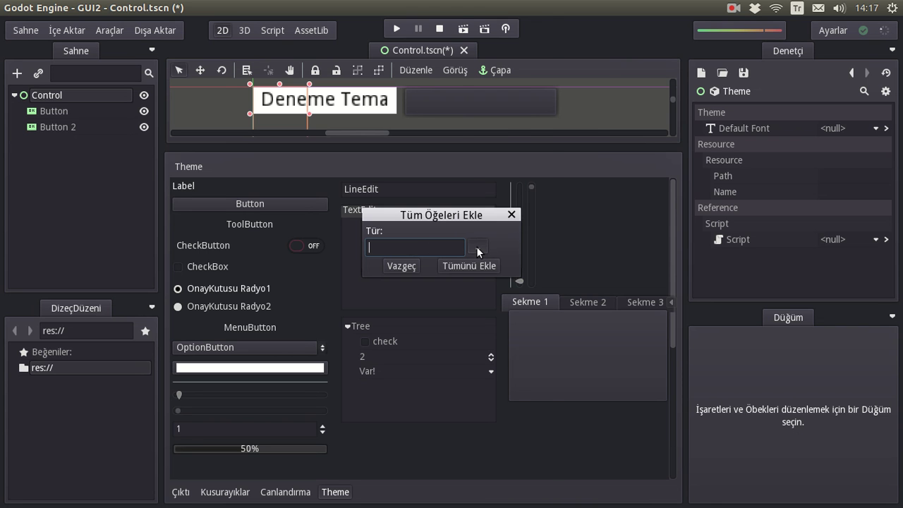
left_click(477, 250)
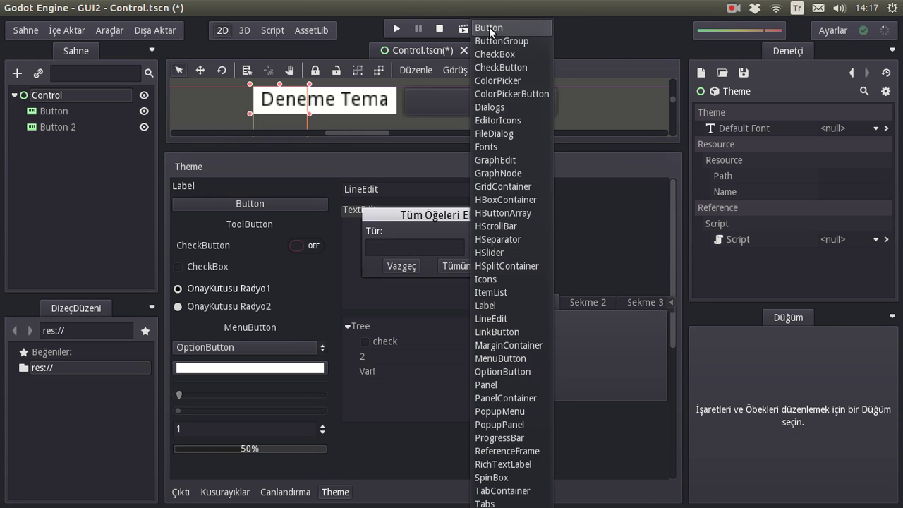
left_click(489, 27)
left_click(468, 266)
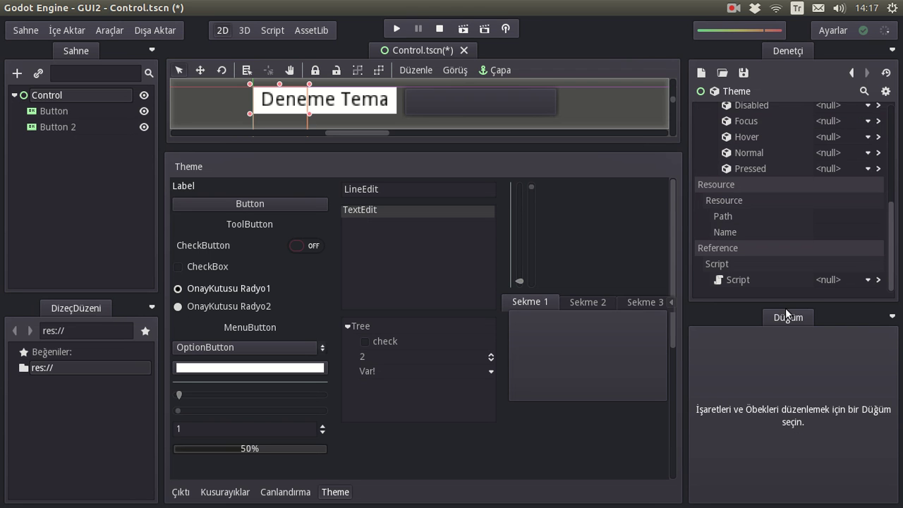
Enlarge the Inspector, review the theme's Button items and try the preview button's press look.
left_click_drag(785, 308, 785, 355)
scroll(774, 184, "up", 3)
scroll(774, 183, "up", 3)
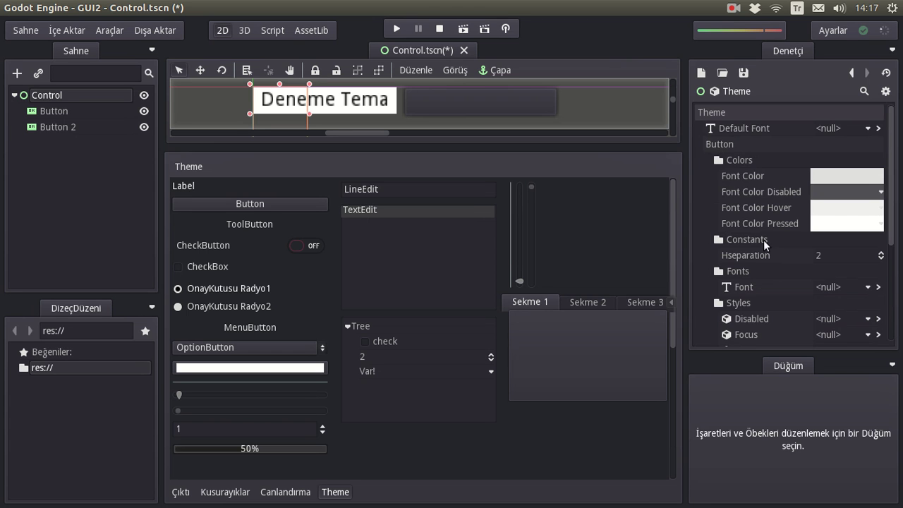
scroll(758, 268, "down", 3)
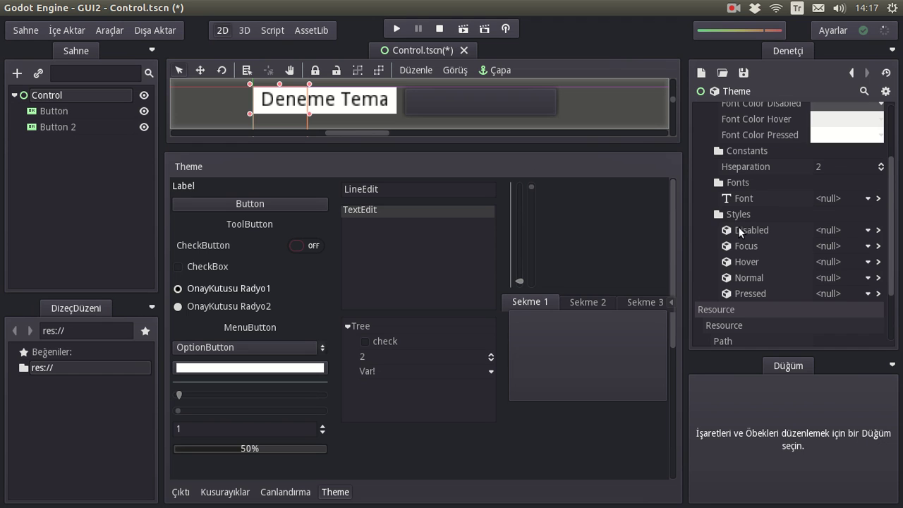
scroll(763, 226, "down", 1)
scroll(763, 204, "down", 1)
scroll(762, 202, "up", 5)
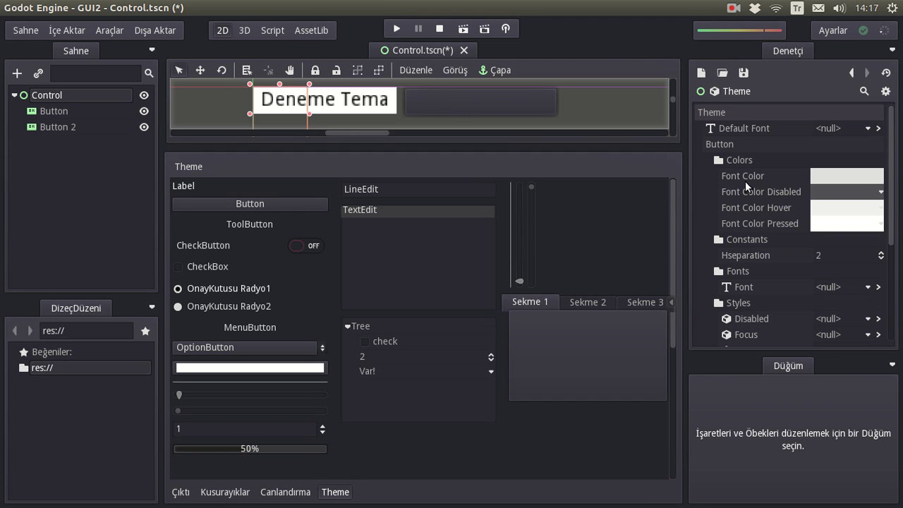
left_click(241, 204)
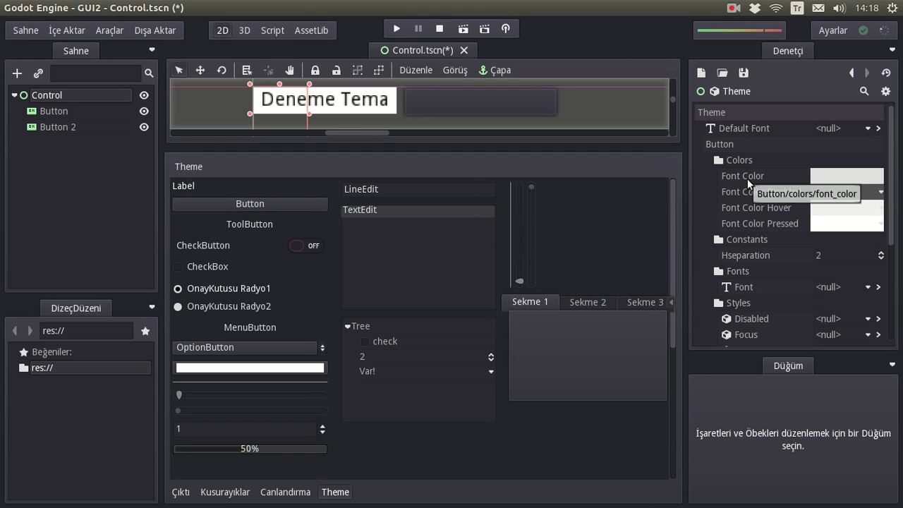
Open res:// in list view and show Control.tscn's GUI2 folder in the file manager.
double_click(44, 369)
left_click_drag(87, 294, 82, 271)
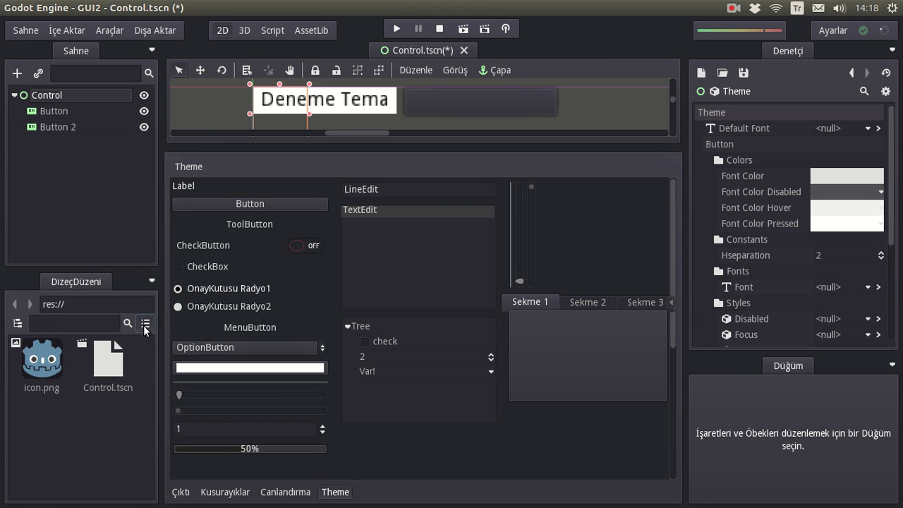
left_click(145, 325)
right_click(41, 353)
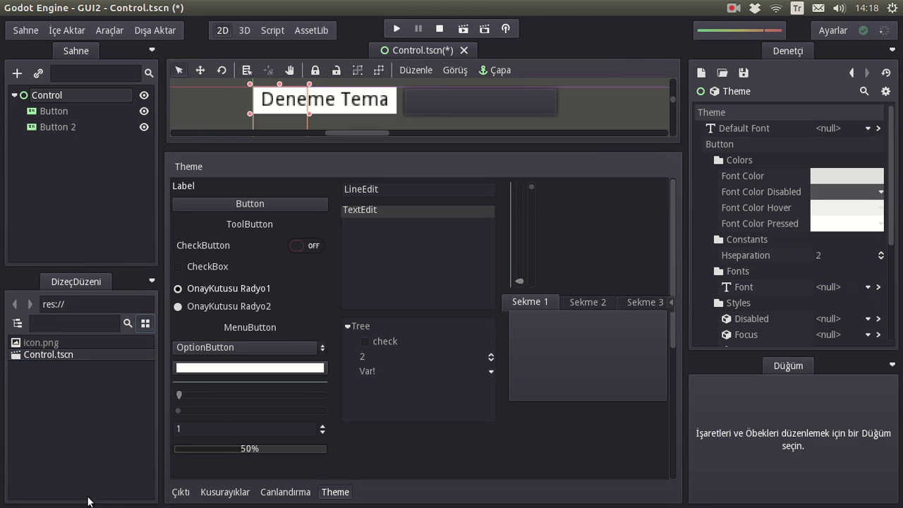
left_click(89, 497)
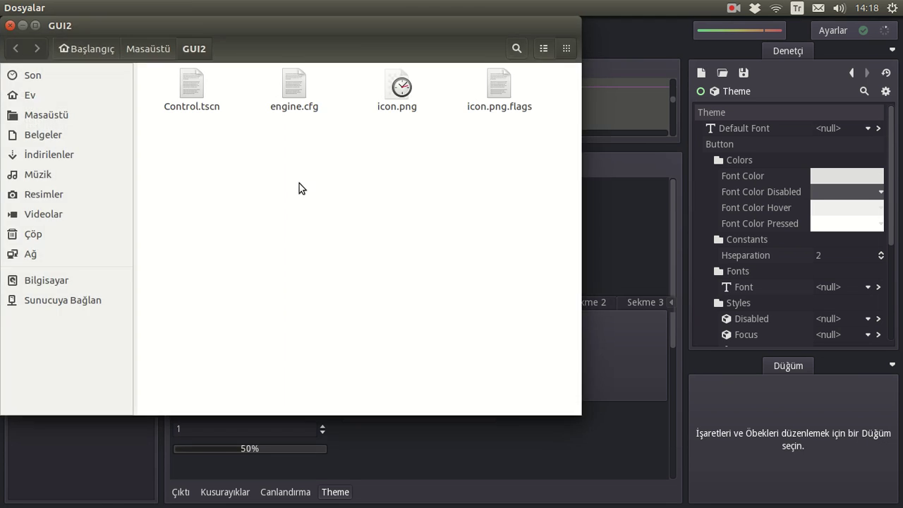
Browse Masaüstü/gui/button_img and look over its font files like solena.fnt and Solena-Regular.otf.
left_click(150, 48)
double_click(398, 90)
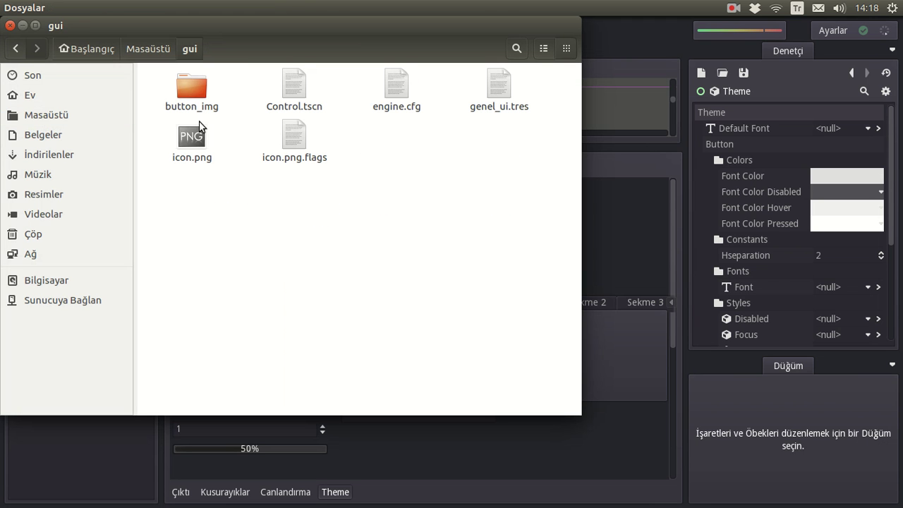
left_click(196, 91)
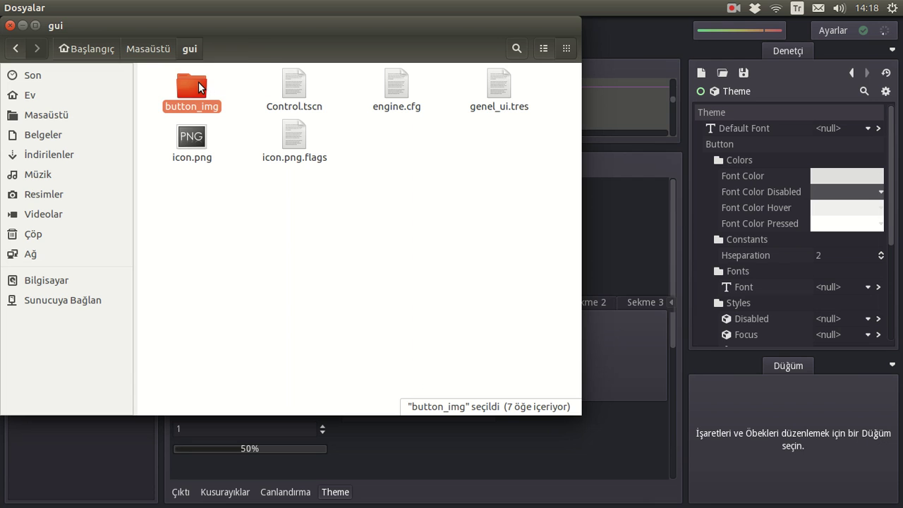
double_click(198, 82)
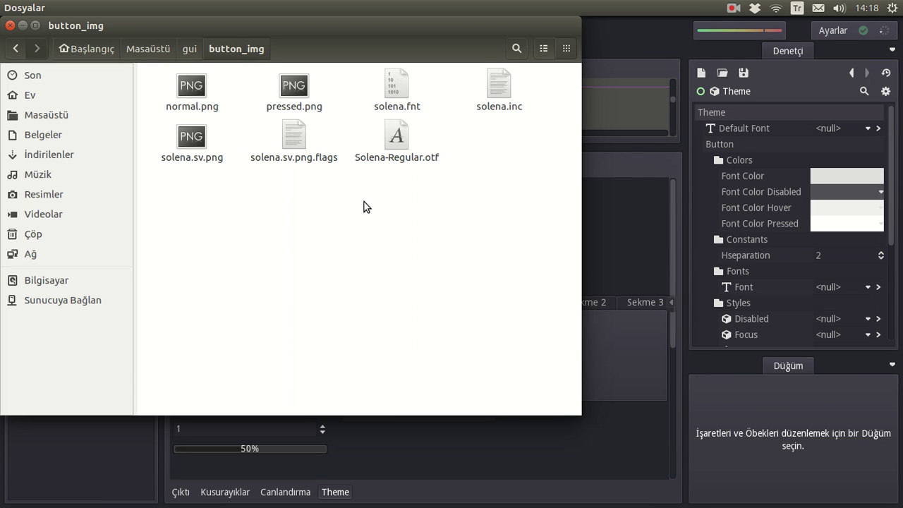
left_click(400, 84)
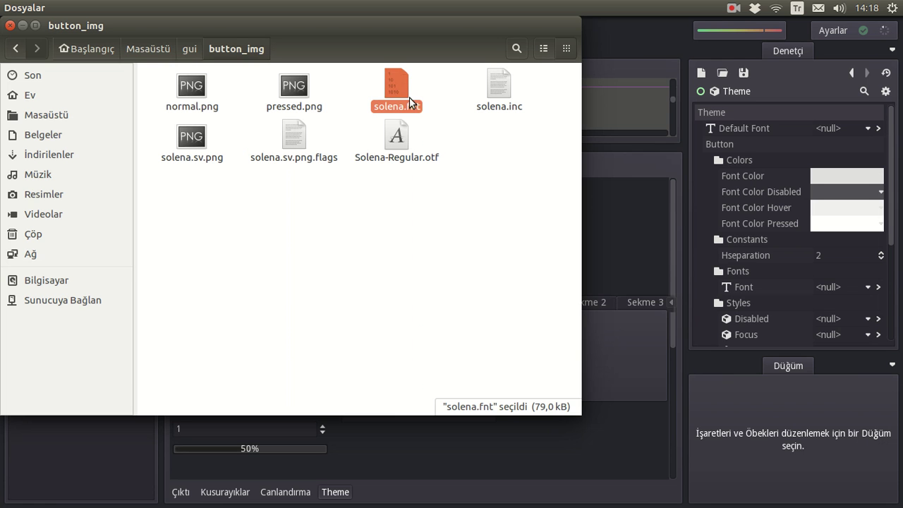
left_click(398, 139)
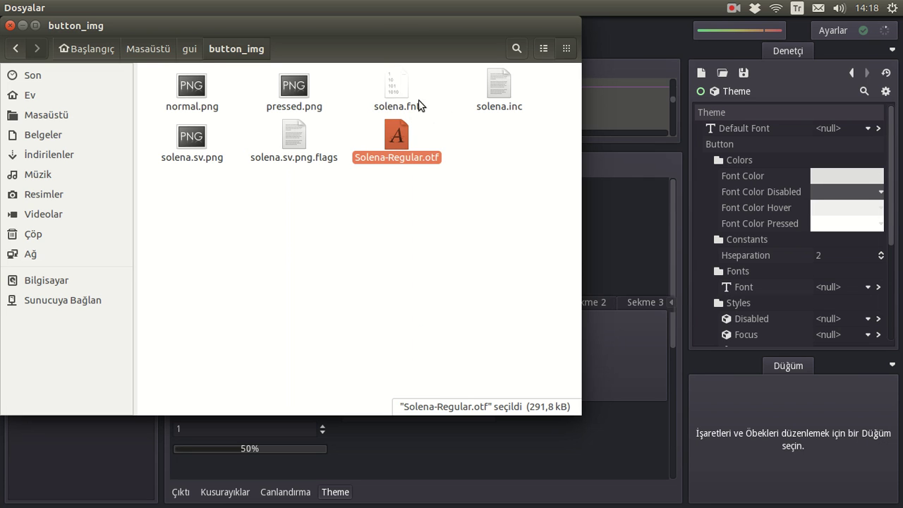
left_click_drag(538, 82, 377, 85)
left_click(307, 135, "ctrl")
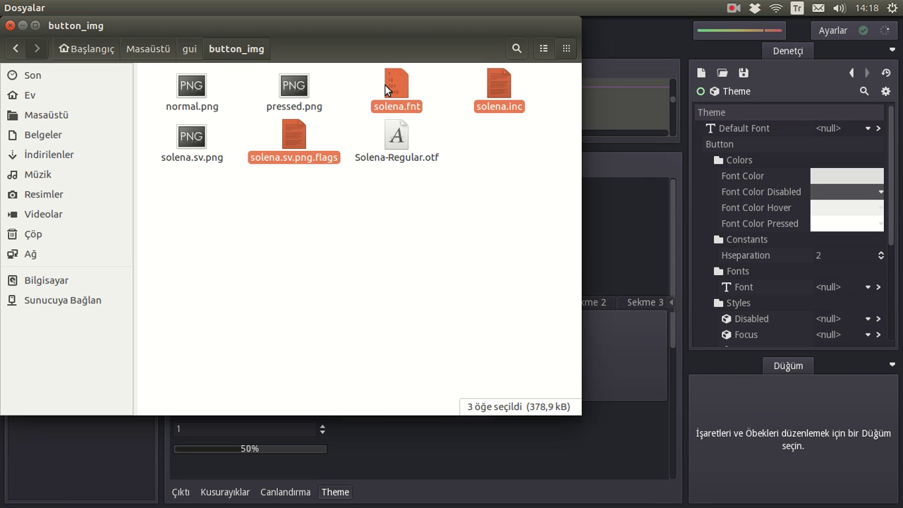
left_click(326, 231)
Preview the button images normal.png and pressed.png in the image viewer.
left_click_drag(299, 30, 386, 84)
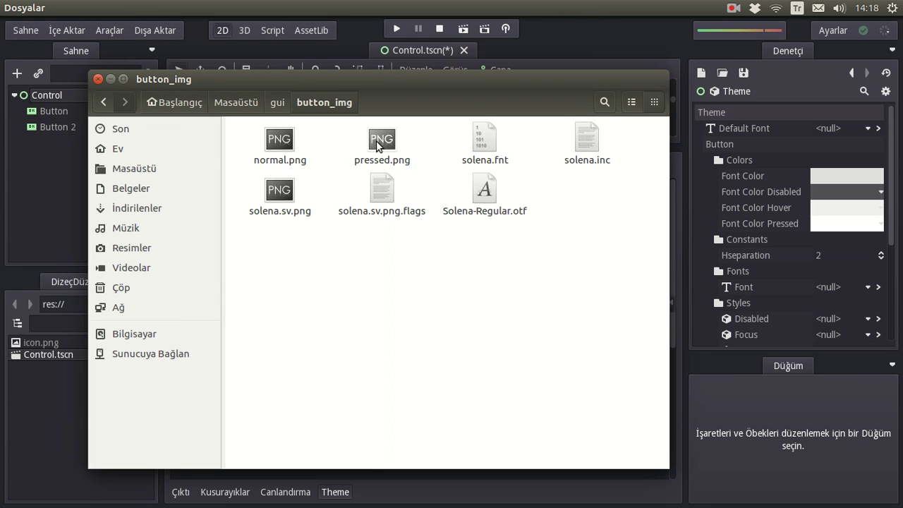
left_click_drag(385, 145, 390, 174)
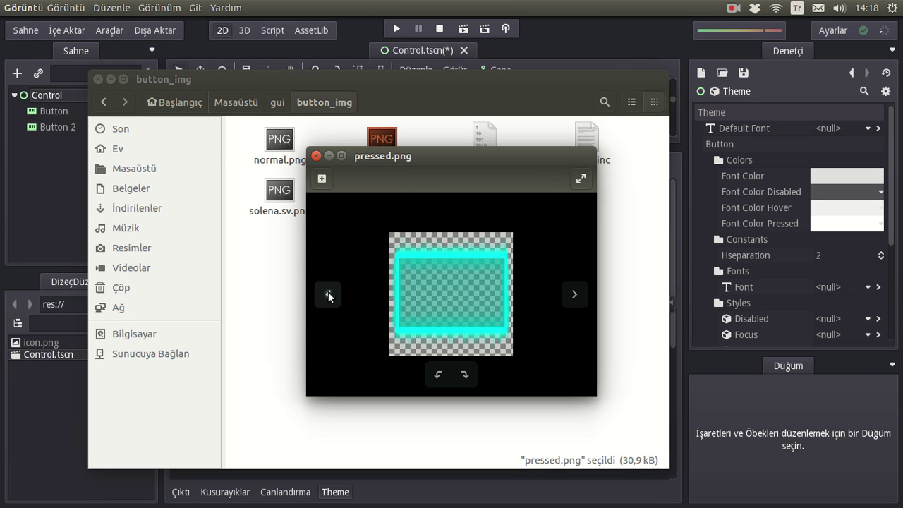
left_click(328, 294)
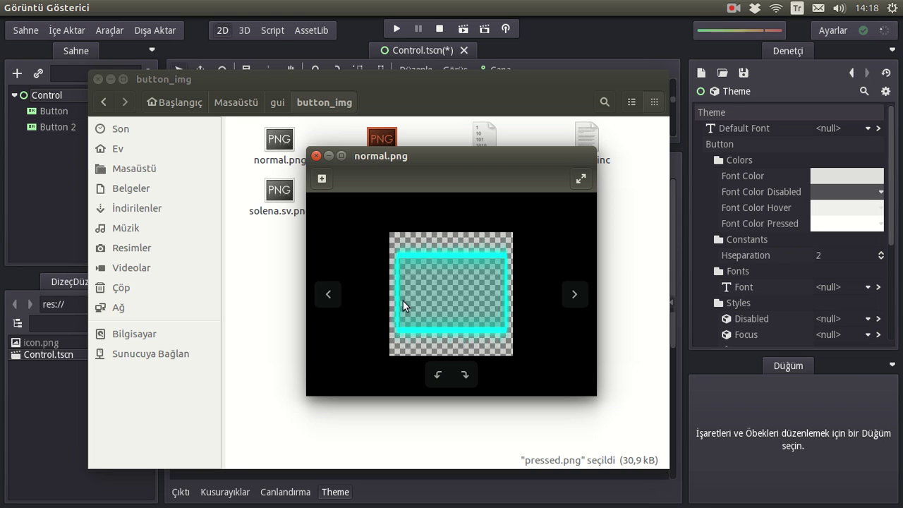
left_click(576, 293)
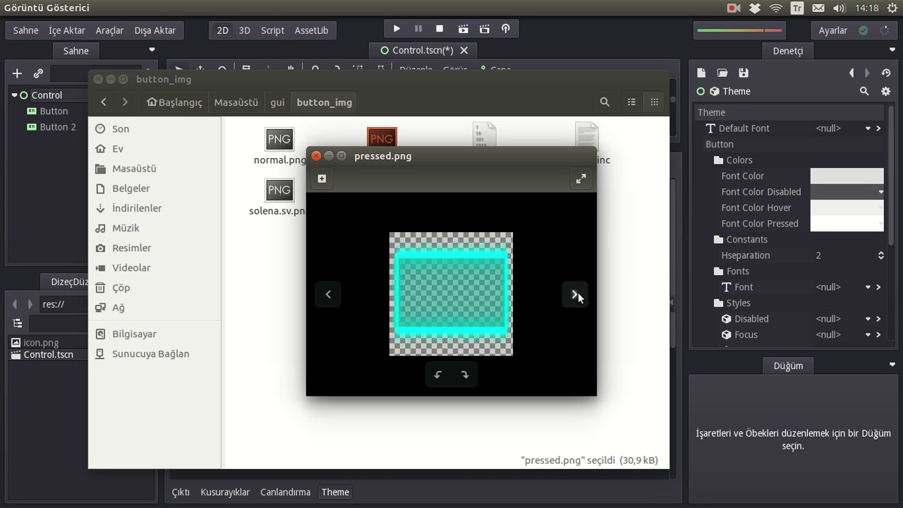
left_click(316, 155)
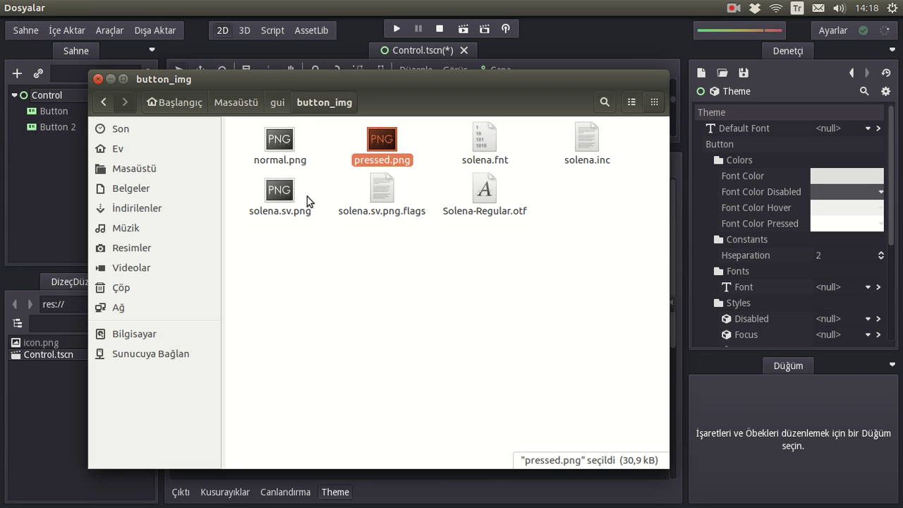
left_click(288, 200)
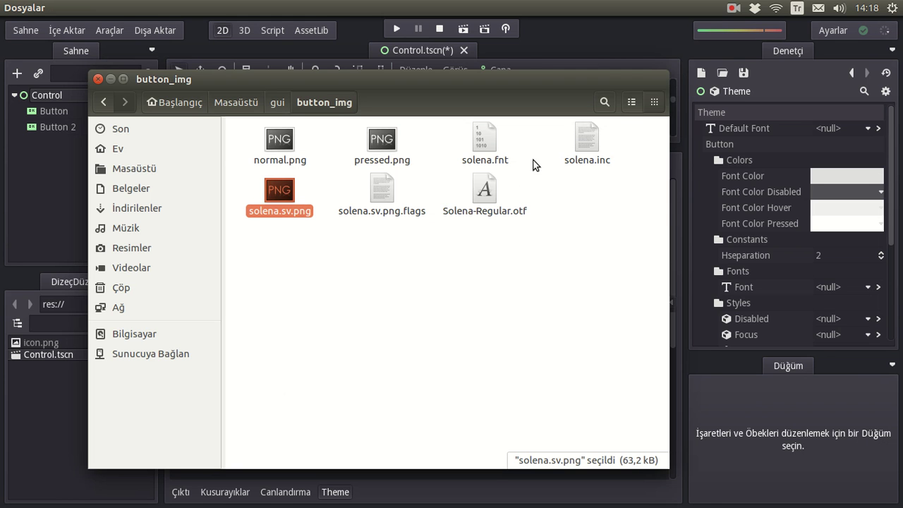
Copy the button_img folder from gui into Masaüstü/GUI2 and close Files.
left_click(276, 102)
right_click(287, 147)
left_click(332, 236)
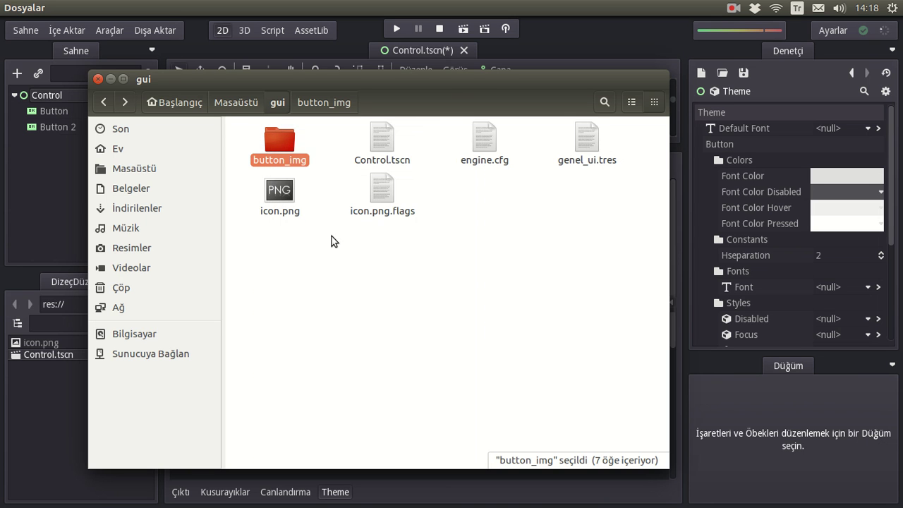
left_click(240, 103)
double_click(376, 142)
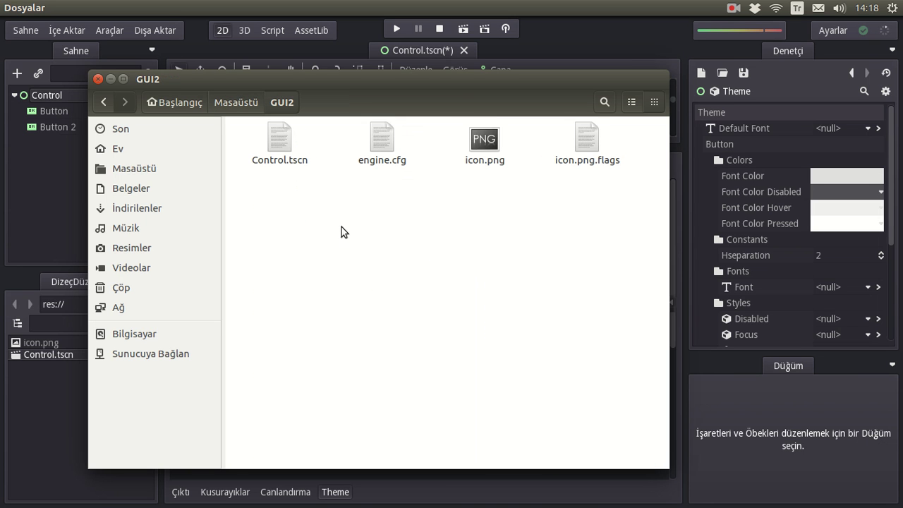
key("ctrl+v")
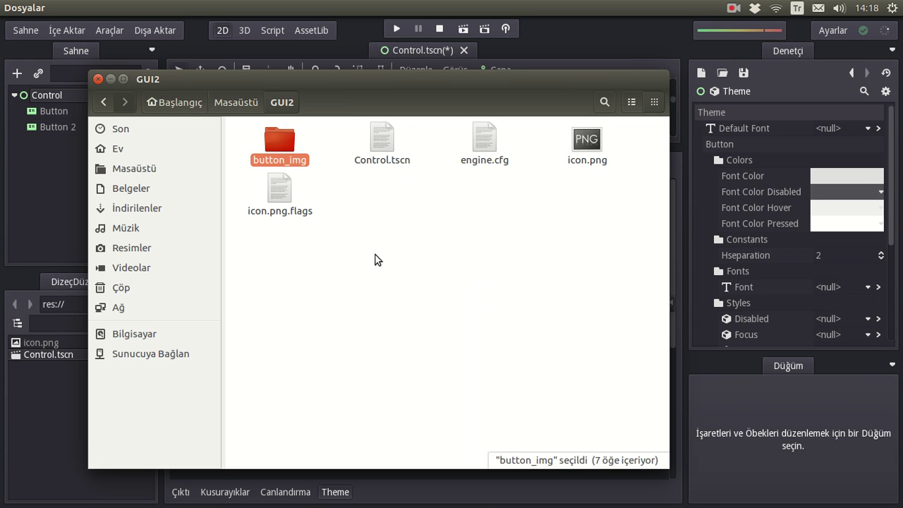
left_click(97, 80)
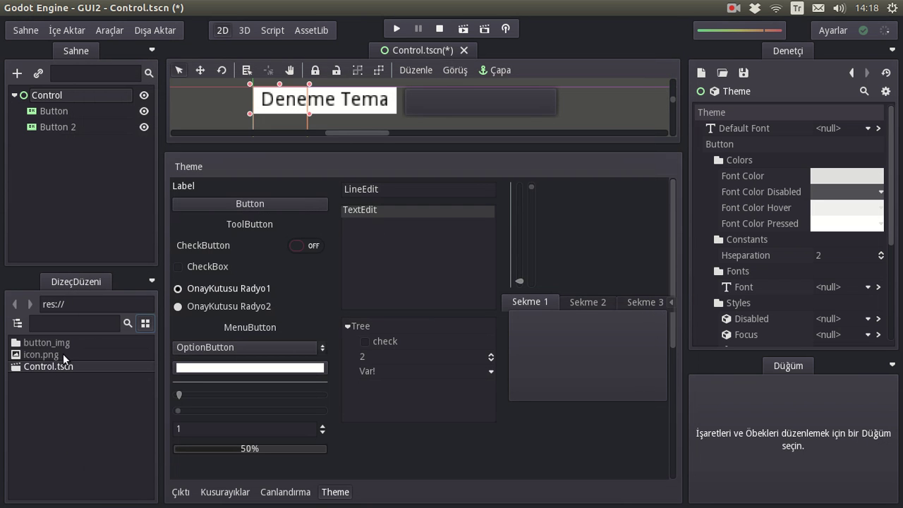
Open button_img in the FileSystem dock, listing normal.png, pressed.png, solena.fnt and Solena-Regular.otf.
double_click(62, 344)
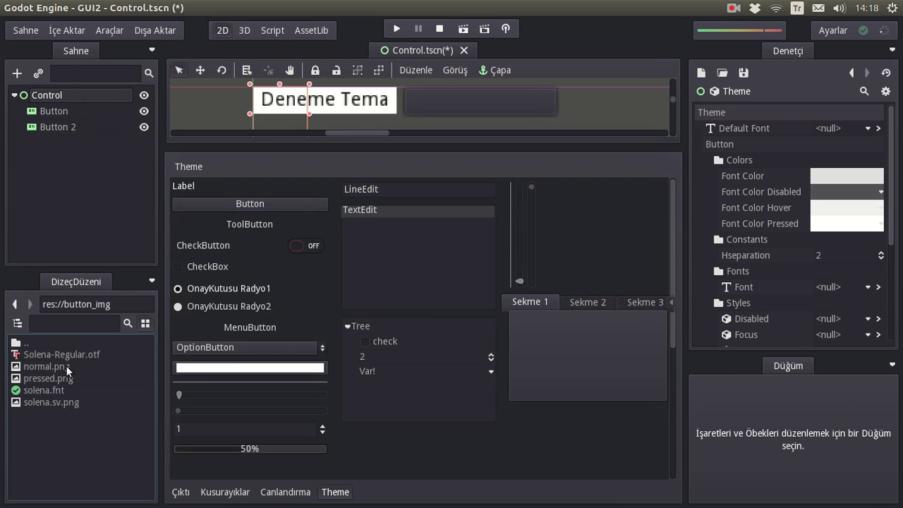
left_click(145, 323)
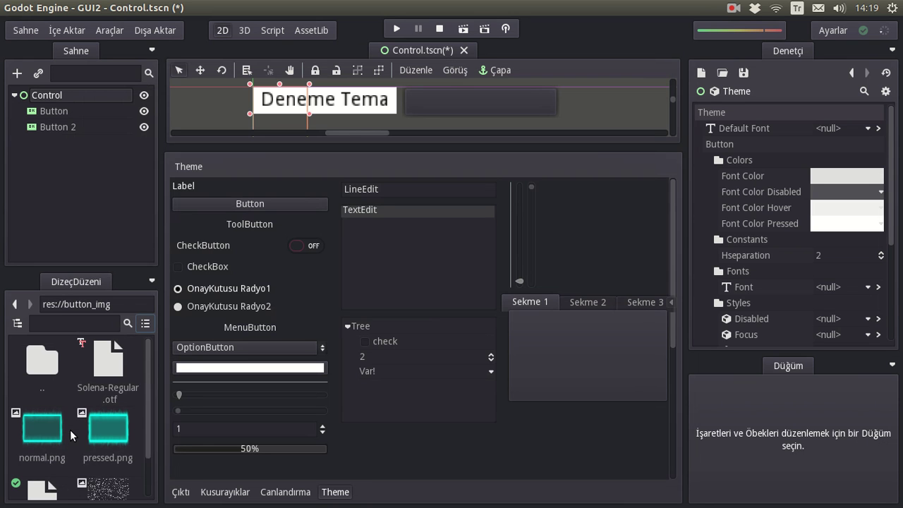
left_click(146, 324)
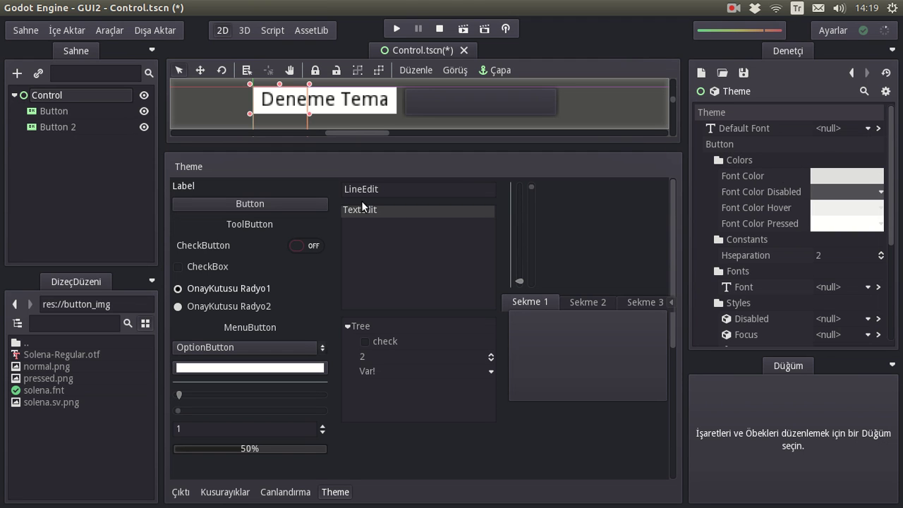
scroll(755, 202, "down", 1)
scroll(755, 202, "down", 1)
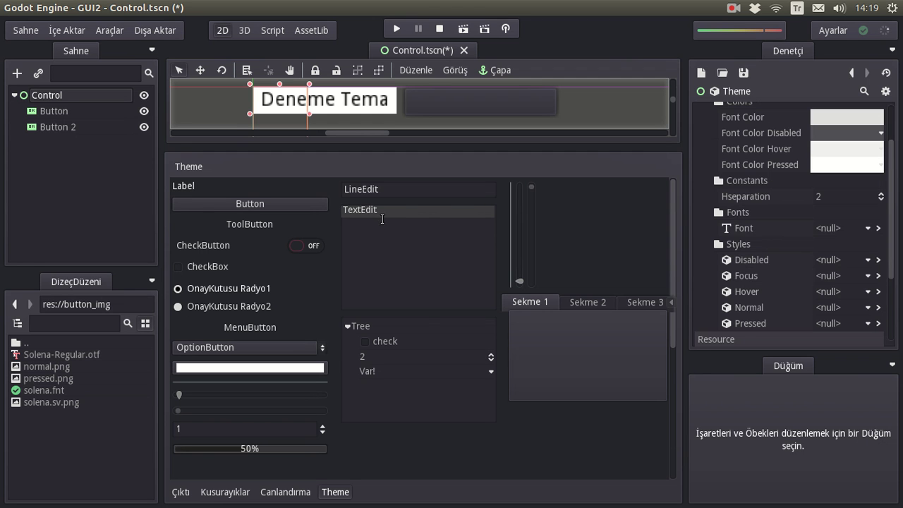
scroll(800, 233, "up", 2)
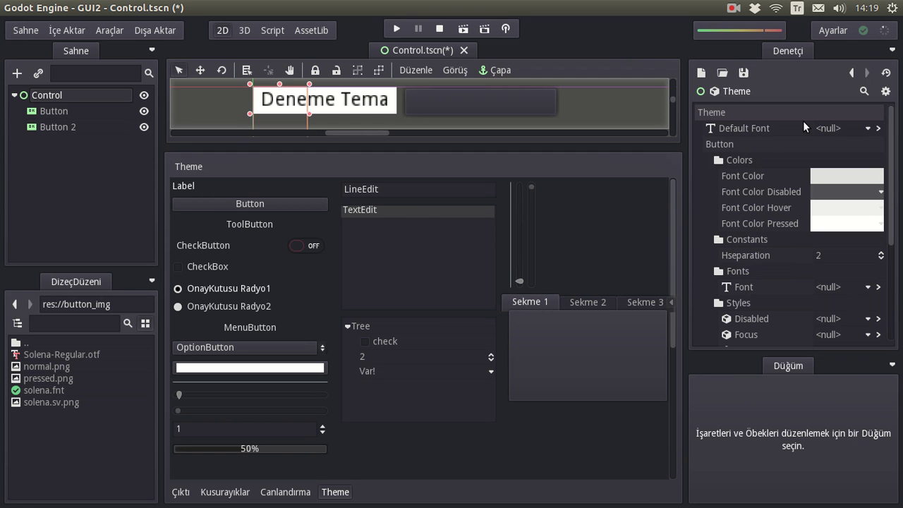
left_click(834, 127)
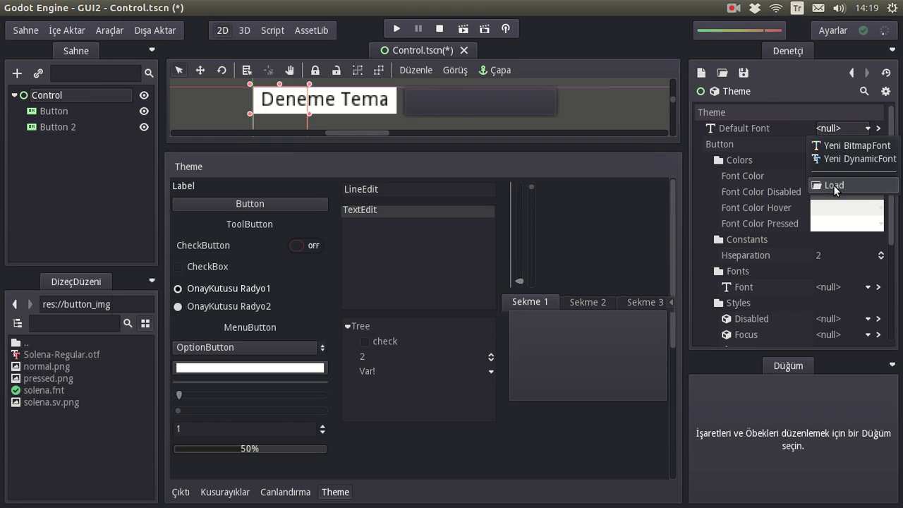
left_click(834, 186)
double_click(321, 158)
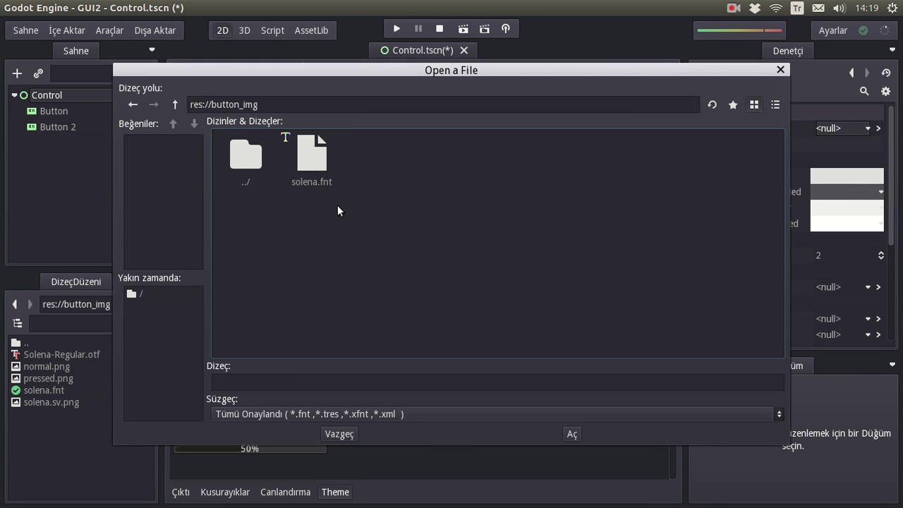
left_click(318, 158)
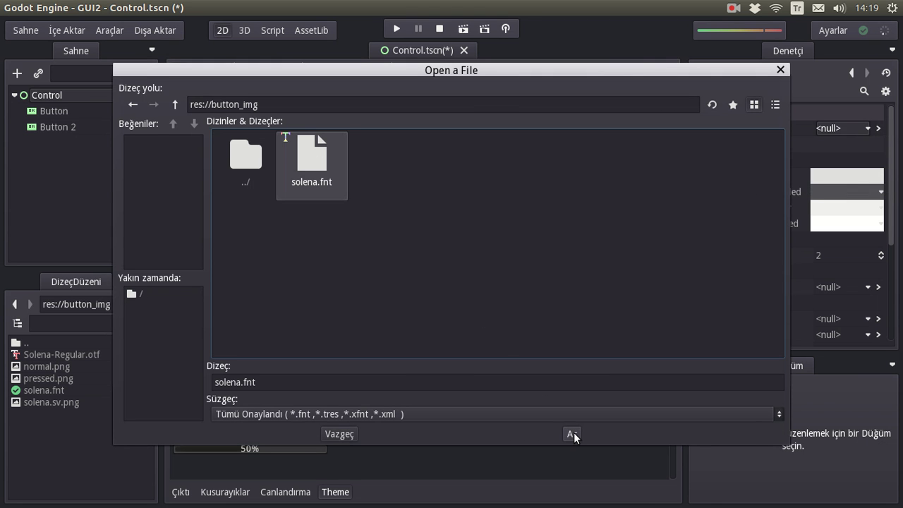
left_click(572, 434)
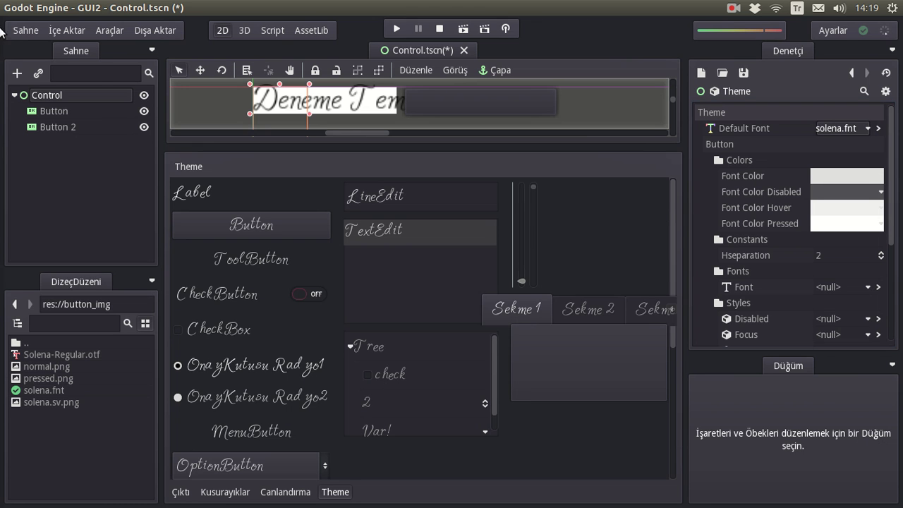
left_click(67, 30)
left_click(73, 89)
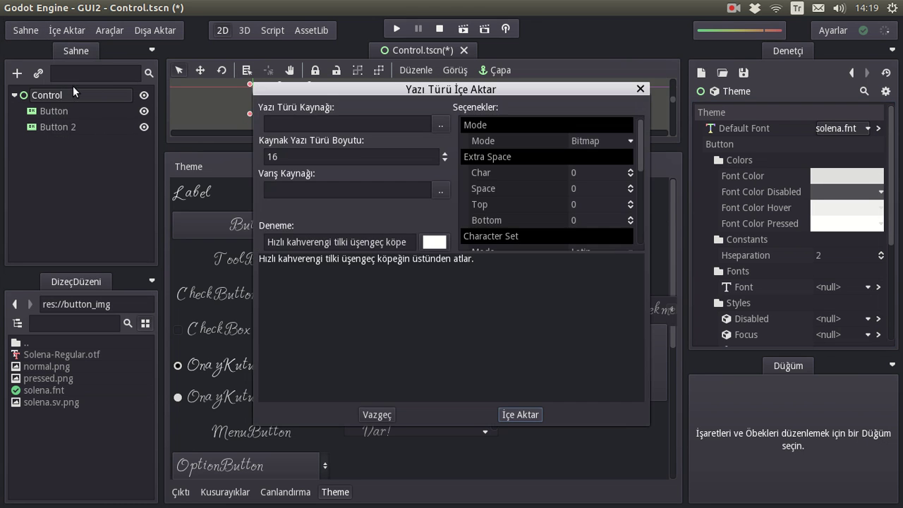
left_click(335, 190)
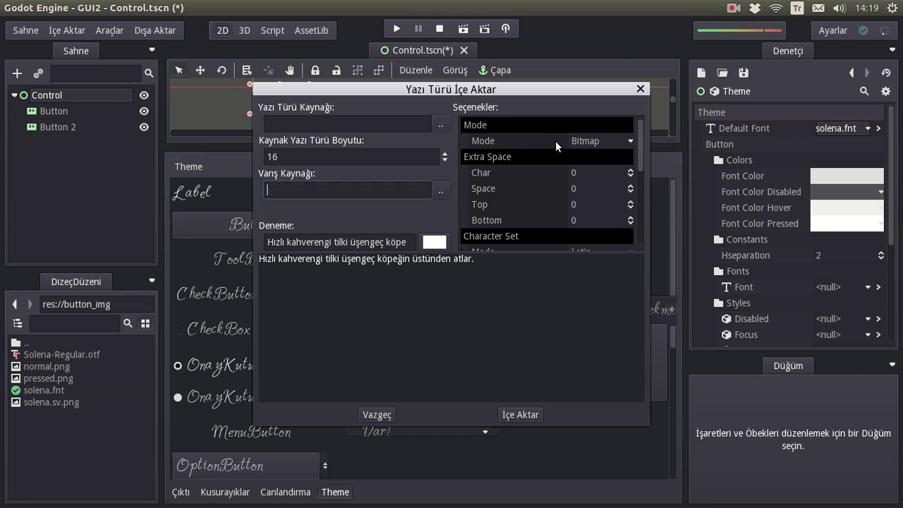
scroll(557, 144, "down", 3)
left_click(581, 204)
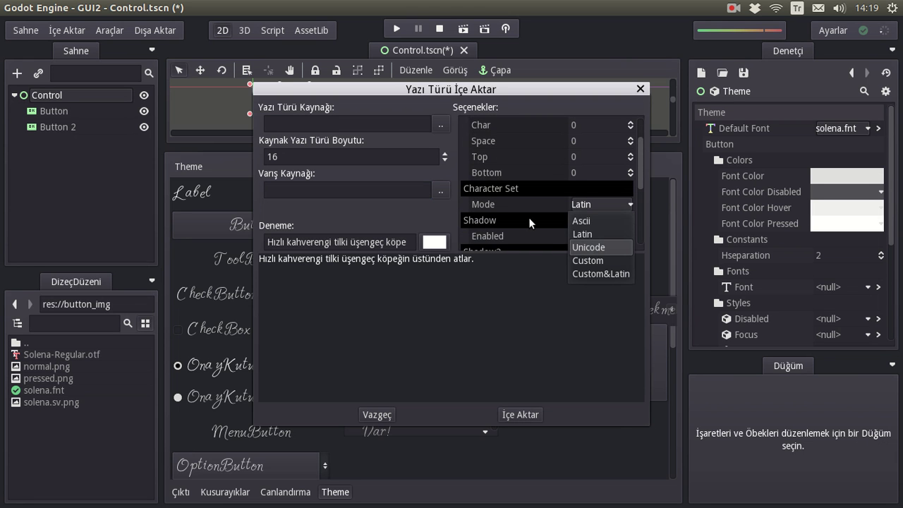
left_click(559, 220)
left_click(376, 415)
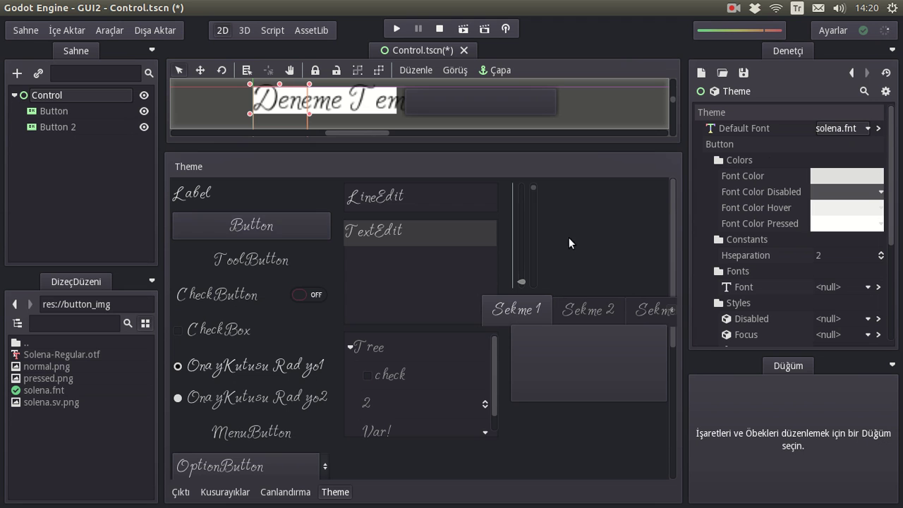
left_click(842, 129)
left_click(833, 206)
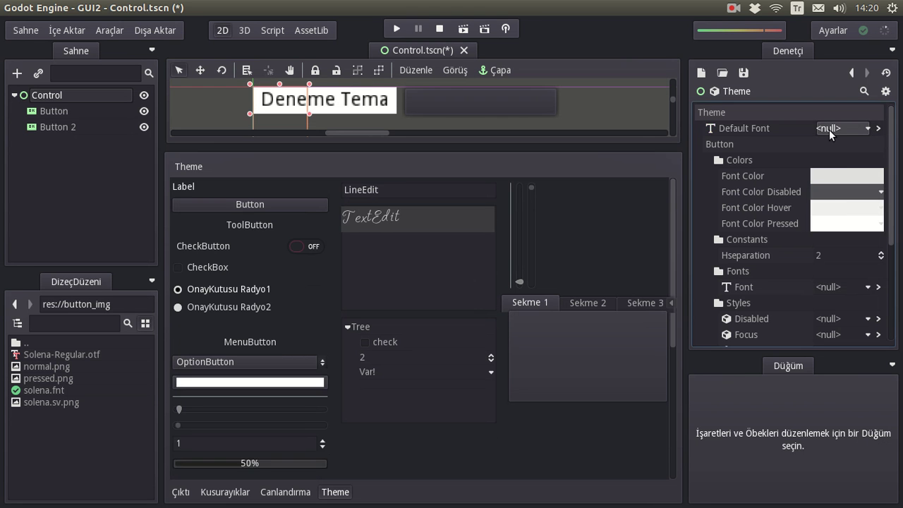
scroll(796, 193, "down", 2)
Load solena.fnt as the theme's Button font.
left_click(841, 229)
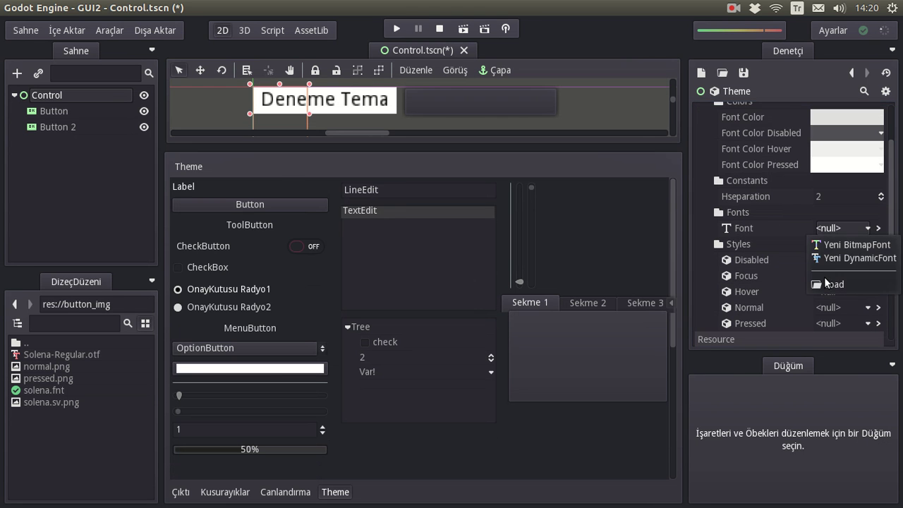
left_click(827, 284)
double_click(312, 161)
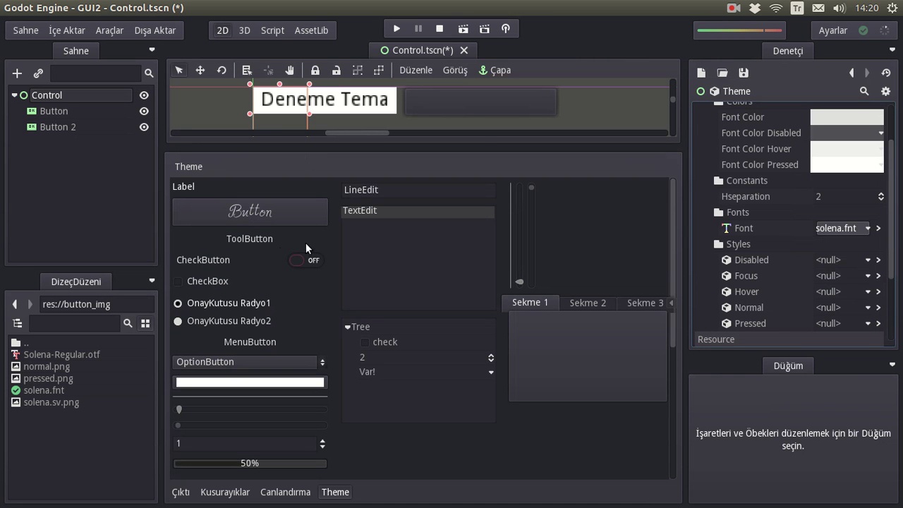
scroll(776, 212, "up", 2)
scroll(760, 178, "down", 1)
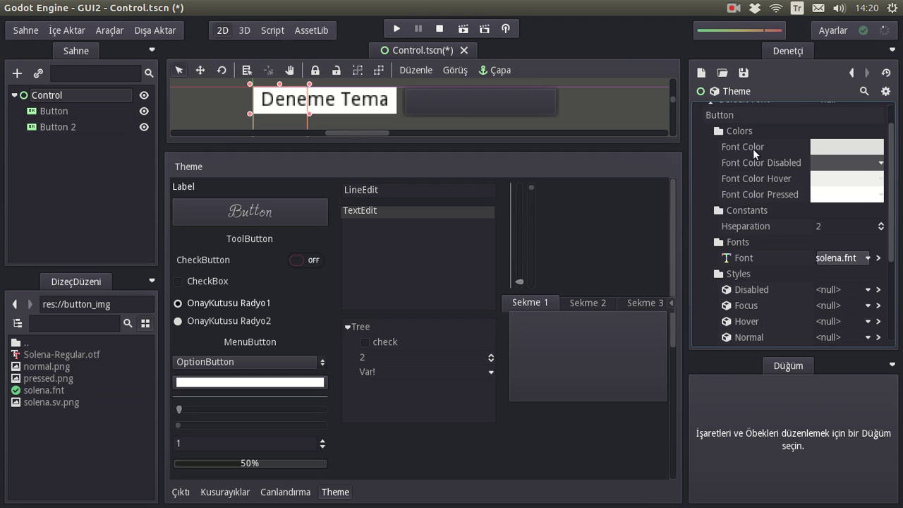
Set the Button Font Color to cyan.
left_click(831, 146)
left_click(890, 258)
left_click(873, 172)
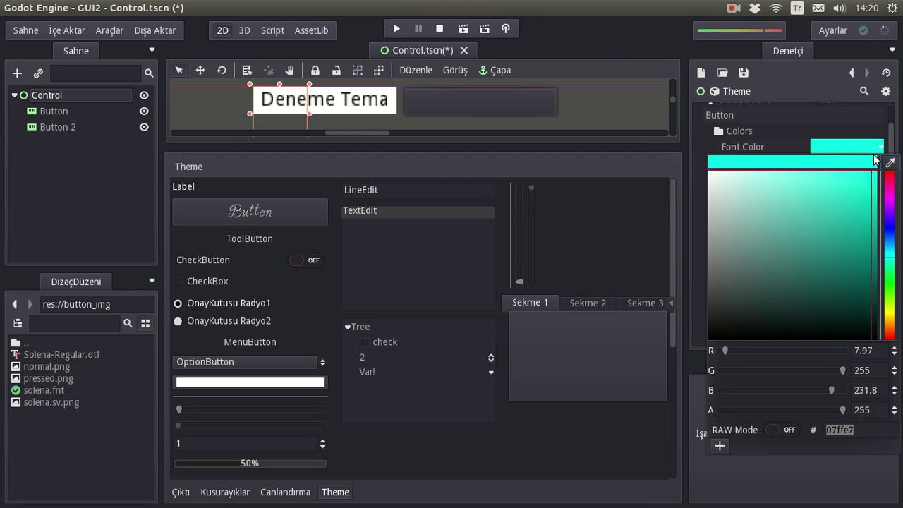
left_click(698, 149)
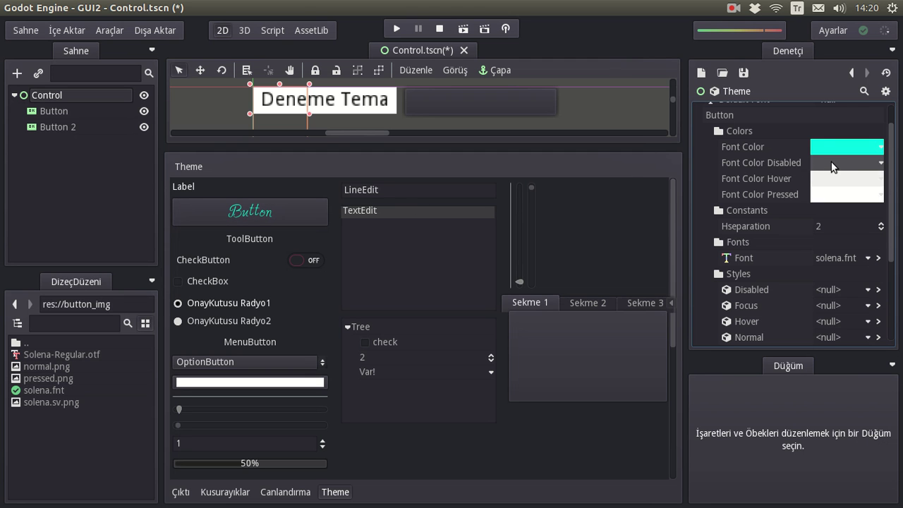
scroll(771, 161, "down", 1)
scroll(774, 157, "up", 1)
Set Font Color Hover to blue 0075ff and test it on the preview button.
left_click(824, 178)
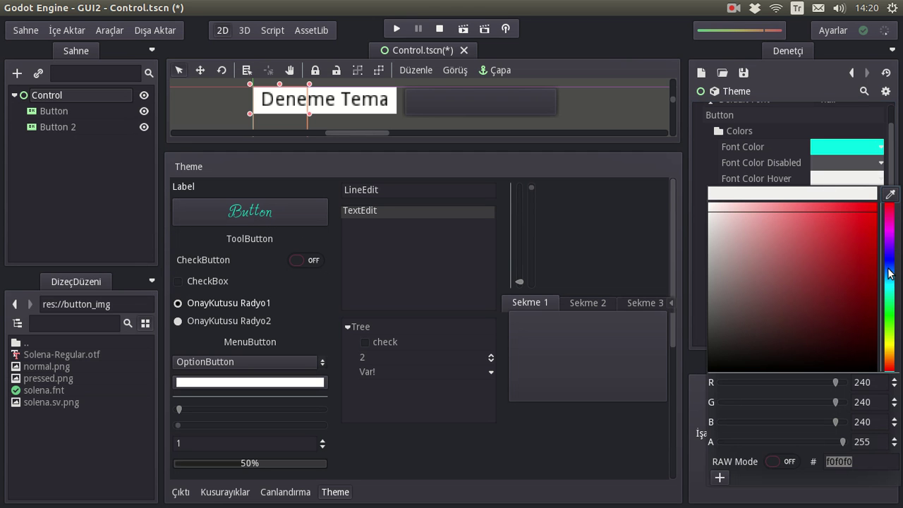
left_click(890, 275)
left_click_drag(855, 257, 878, 203)
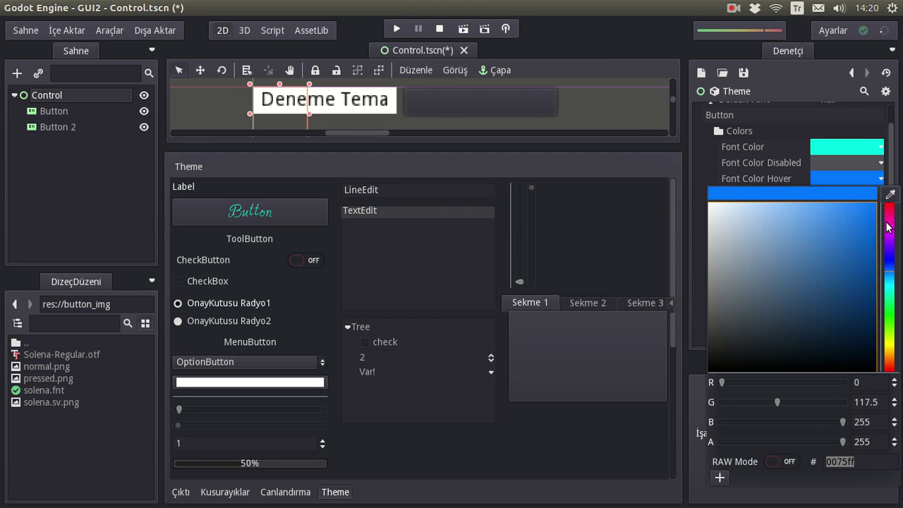
left_click(893, 279)
left_click(700, 179)
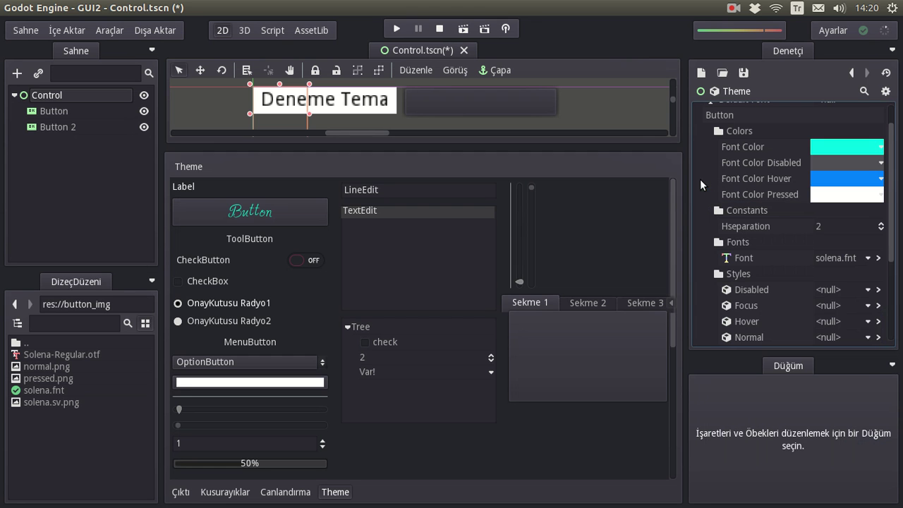
left_click(270, 214)
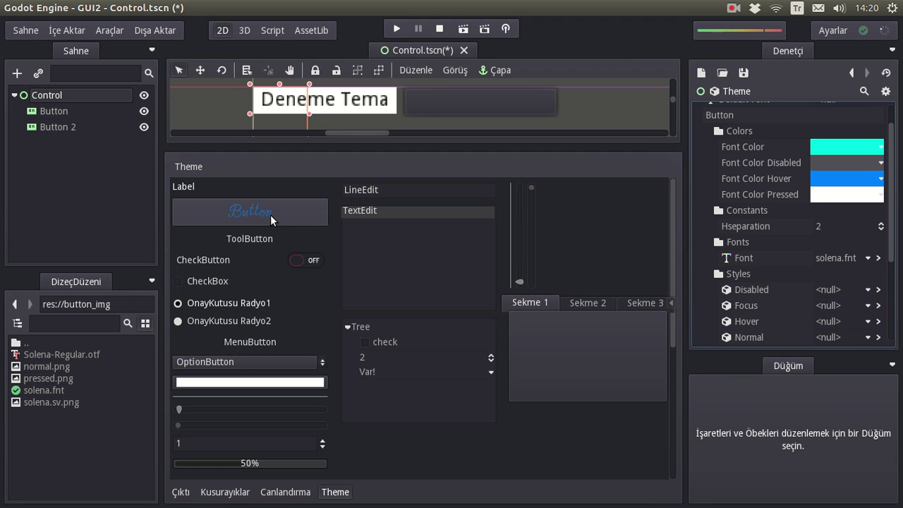
left_click(280, 213)
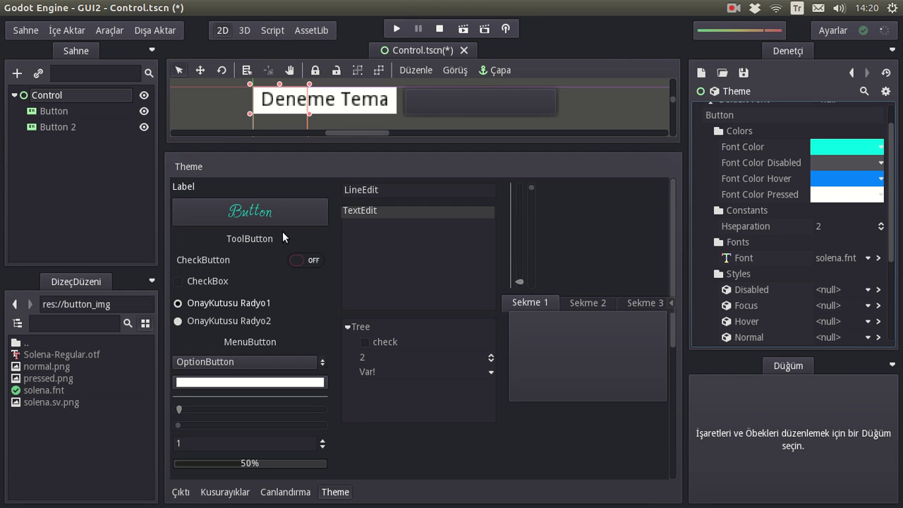
Set Font Color Pressed to black.
left_click(844, 202)
left_click_drag(849, 219, 674, 393)
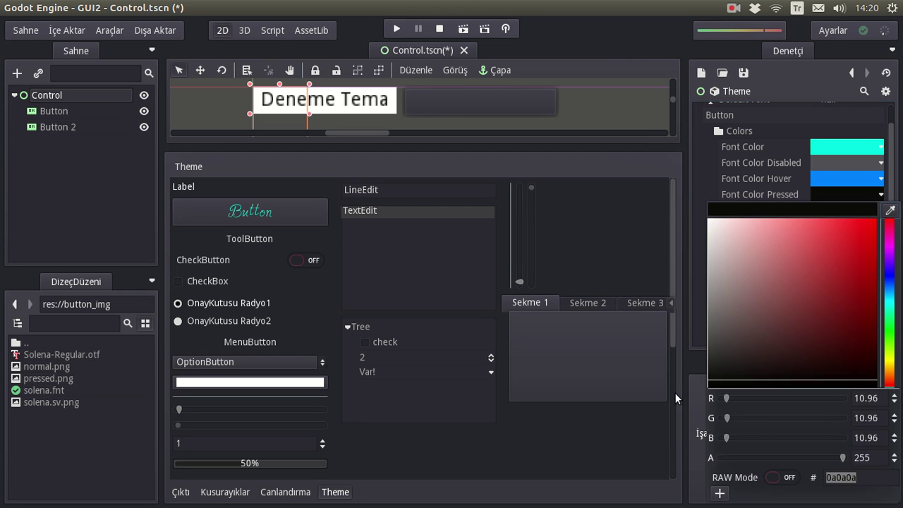
left_click(698, 187)
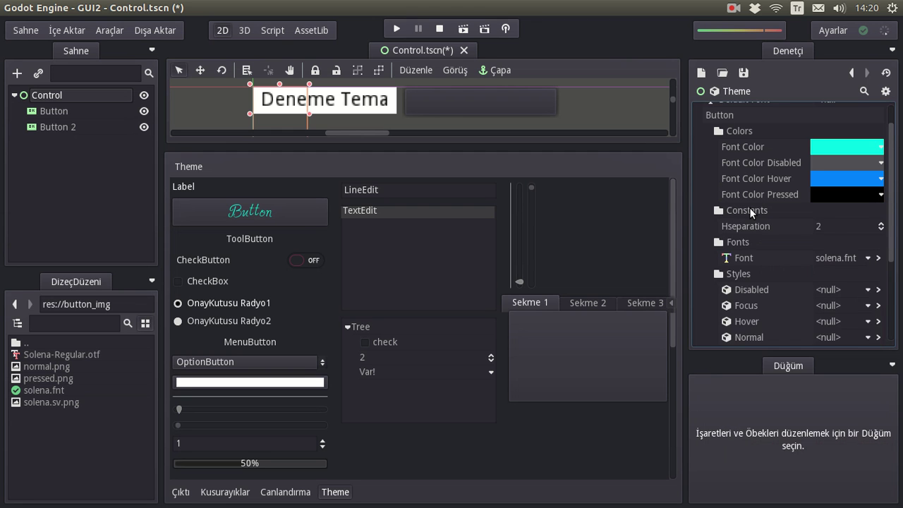
scroll(749, 207, "down", 1)
scroll(781, 207, "down", 2)
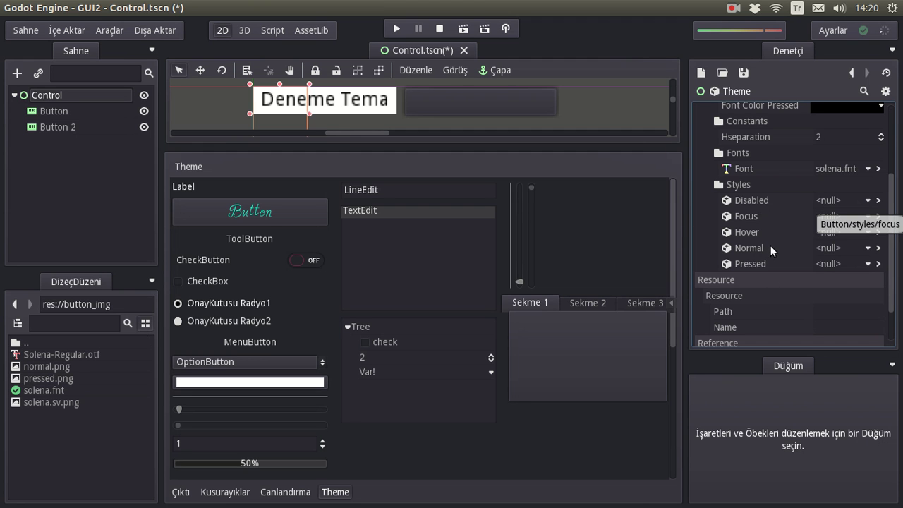
Make the Button Normal style a new StyleBoxTexture using normal.png, then return to the theme.
left_click(828, 248)
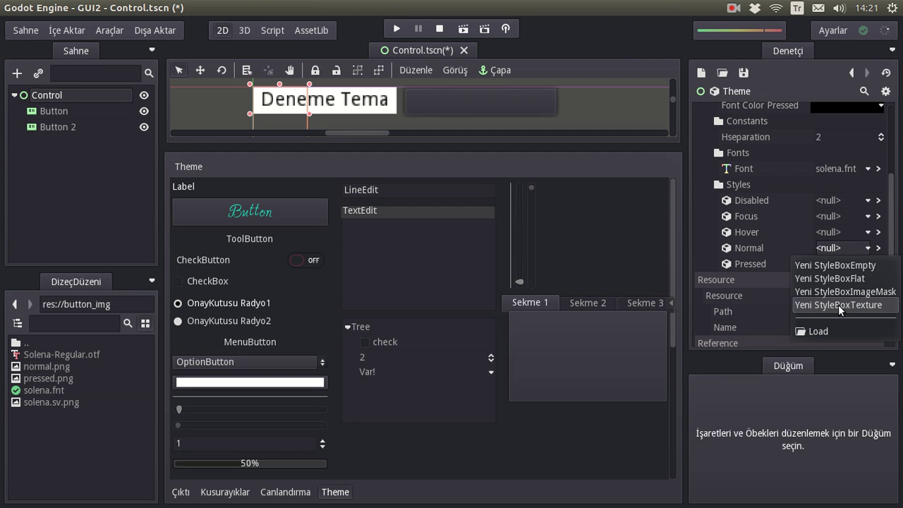
left_click(840, 305)
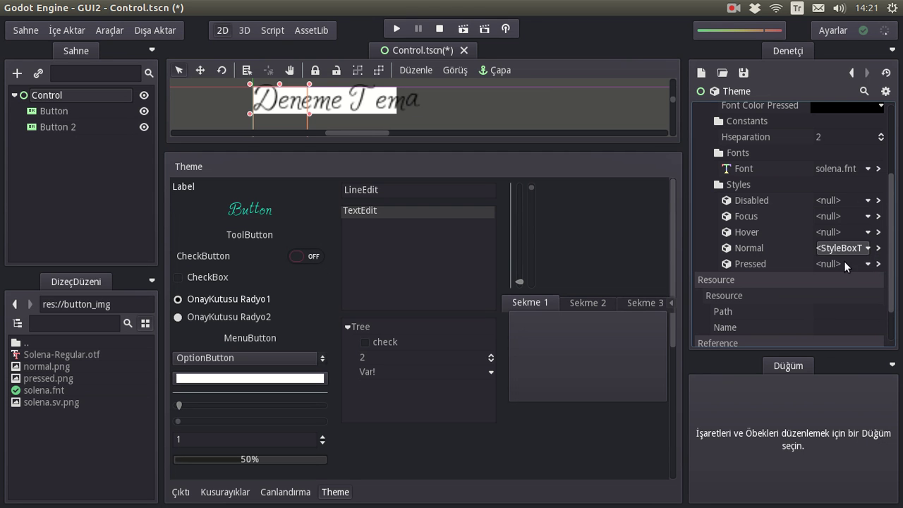
left_click(878, 248)
scroll(819, 226, "up", 2)
scroll(822, 222, "up", 2)
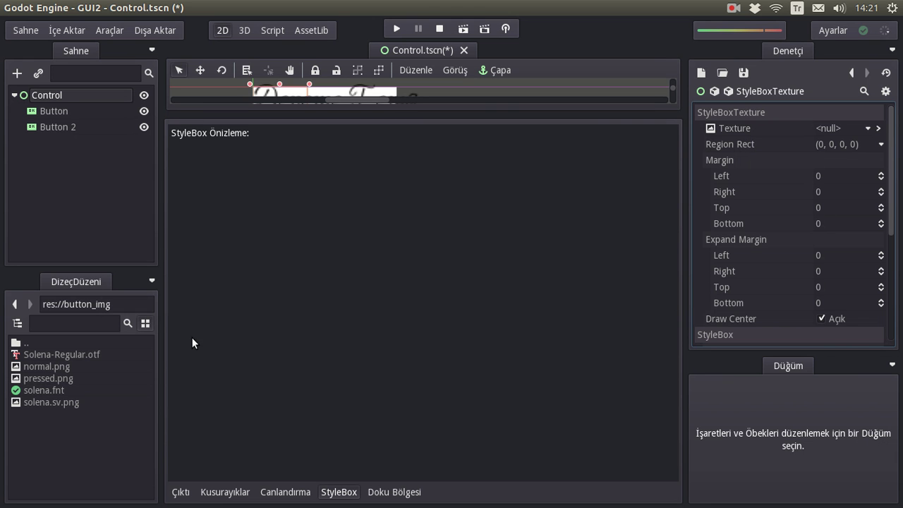
left_click(831, 130)
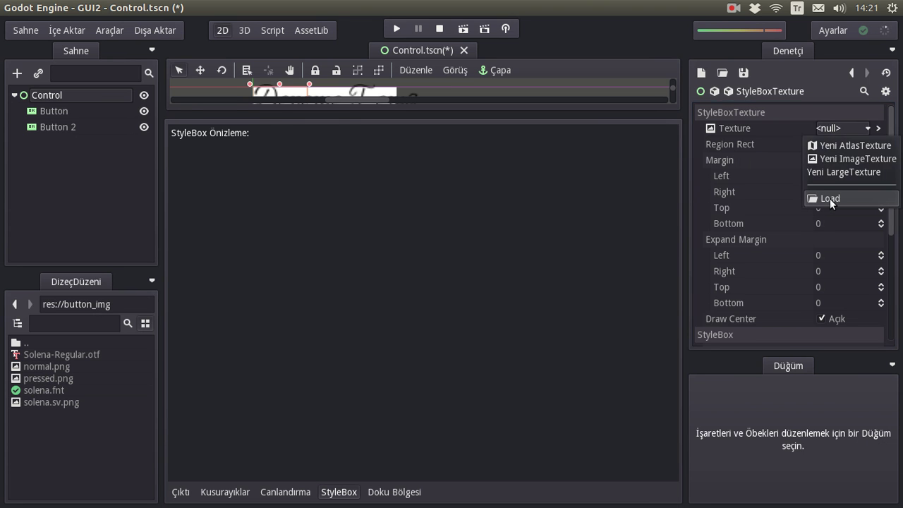
left_click(830, 198)
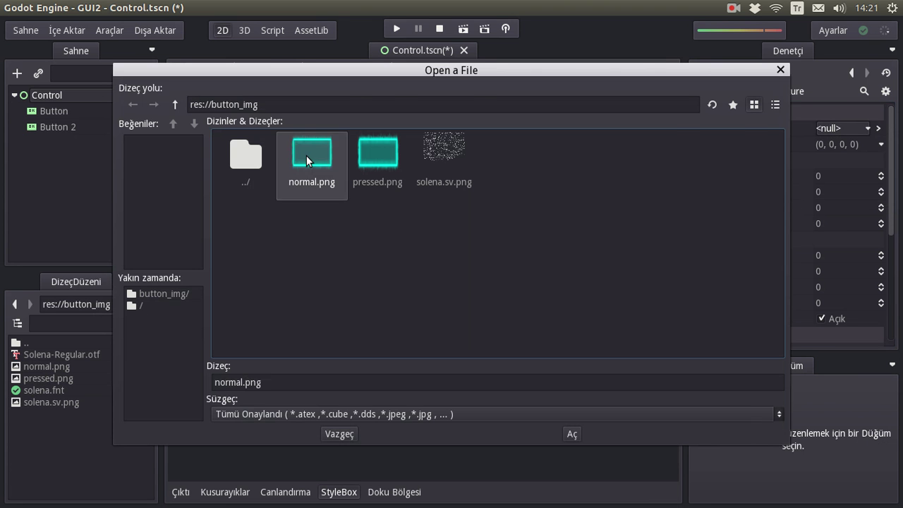
double_click(306, 155)
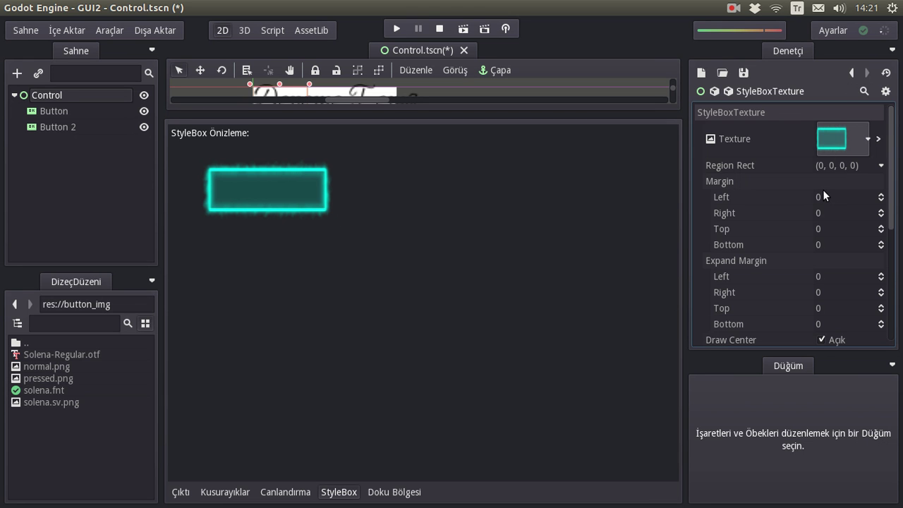
left_click(852, 73)
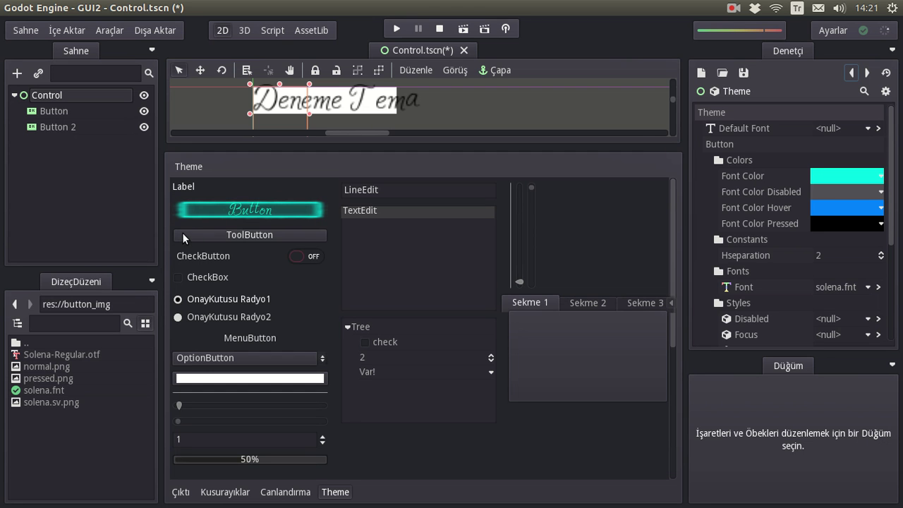
Show project files as thumbnails and reopen the theme Button's Normal StyleBoxTexture for editing.
left_click(145, 323)
scroll(83, 389, "down", 1)
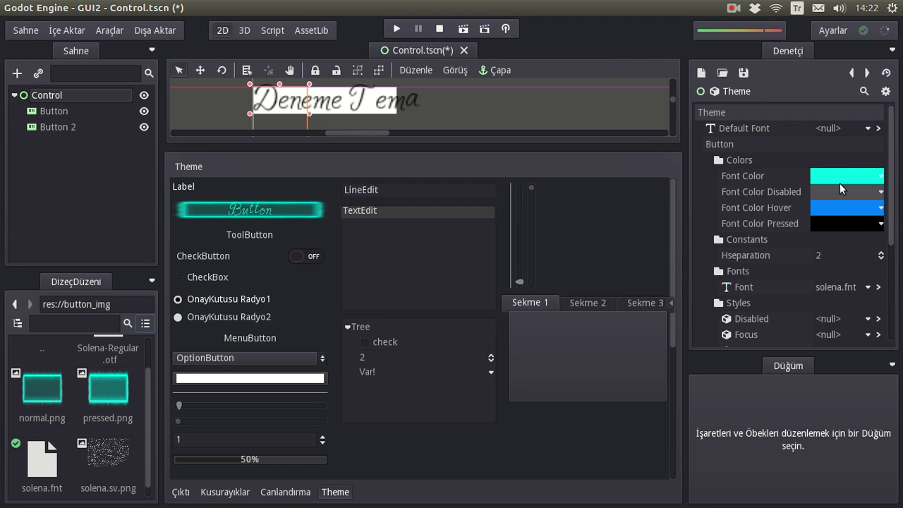
scroll(845, 221, "down", 5)
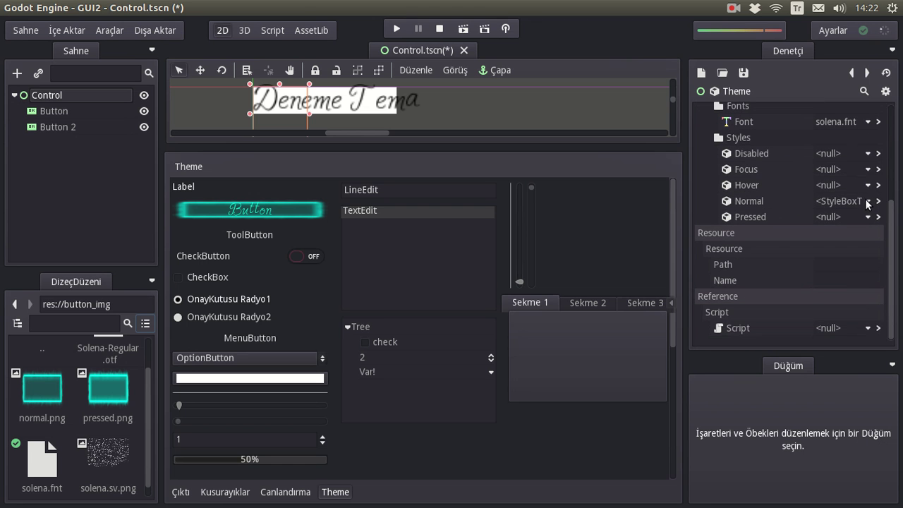
left_click(878, 201)
scroll(839, 204, "up", 5)
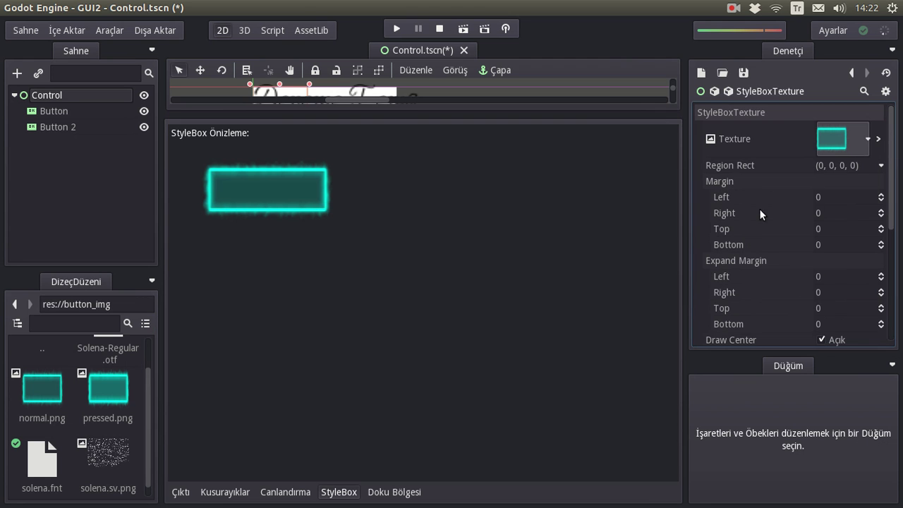
Set the Normal StyleBoxTexture margins to Left 20, Right 20, Top 5 and Bottom 5.
left_click(826, 196)
type("20")
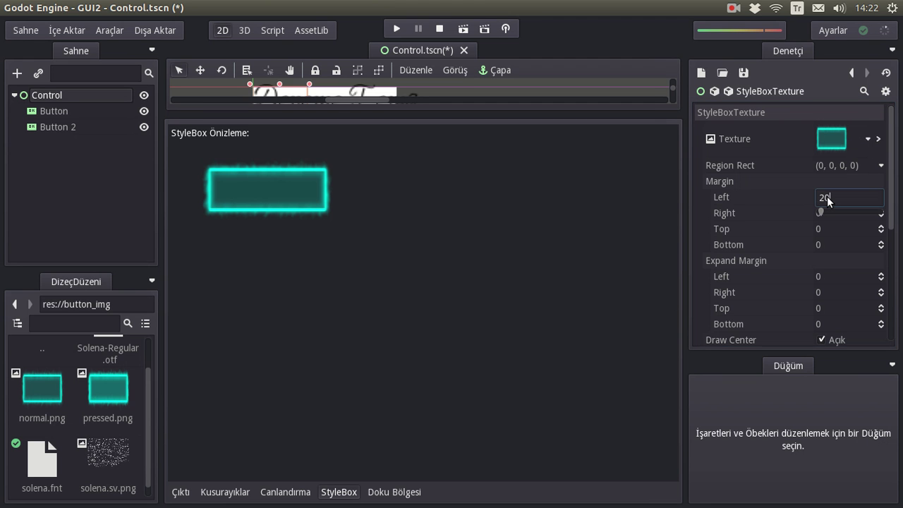
left_click(822, 213)
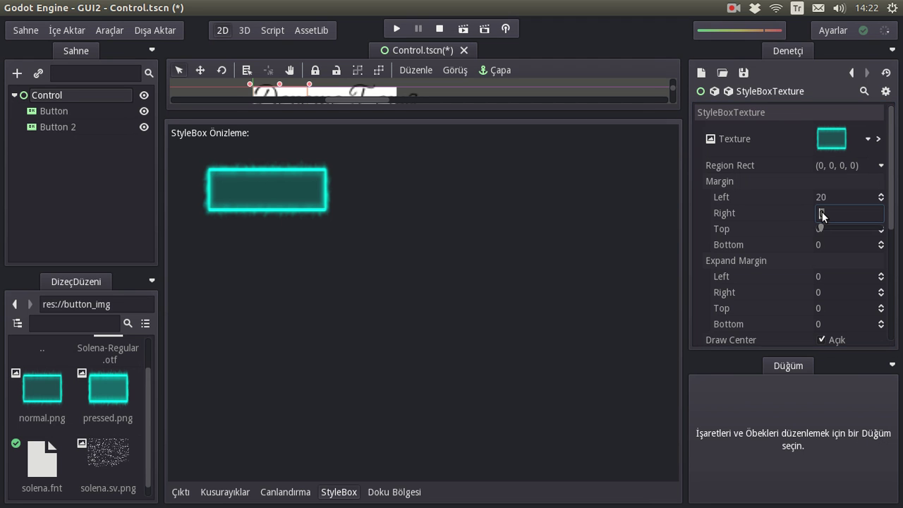
type("20")
key("Return")
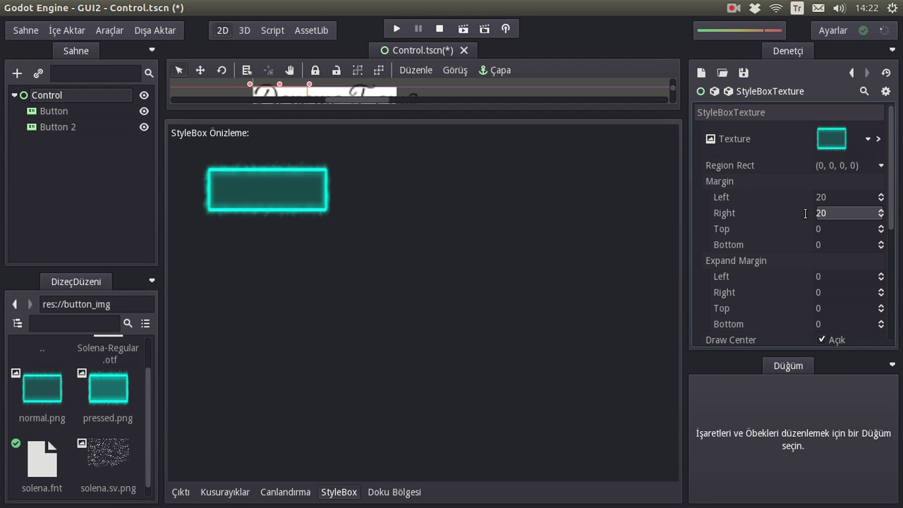
left_click(832, 230)
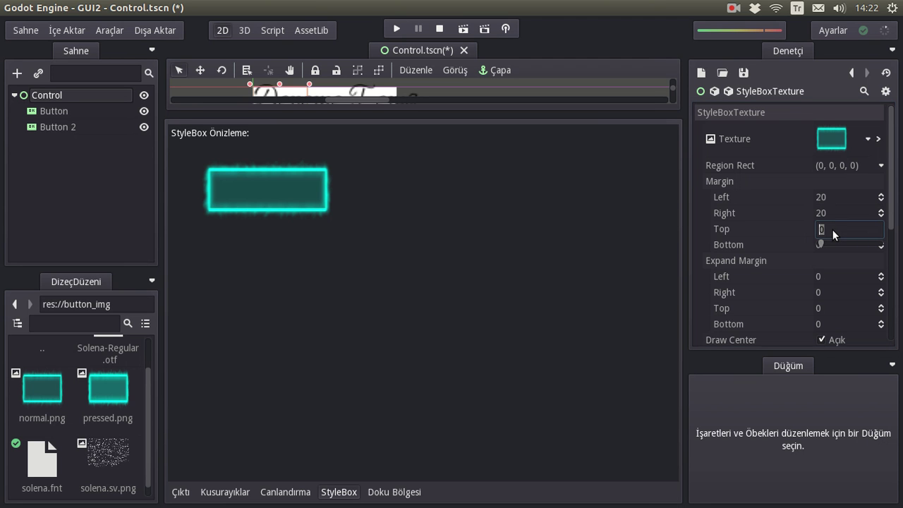
type("5")
key("Return")
left_click(820, 245)
type("5")
key("Return")
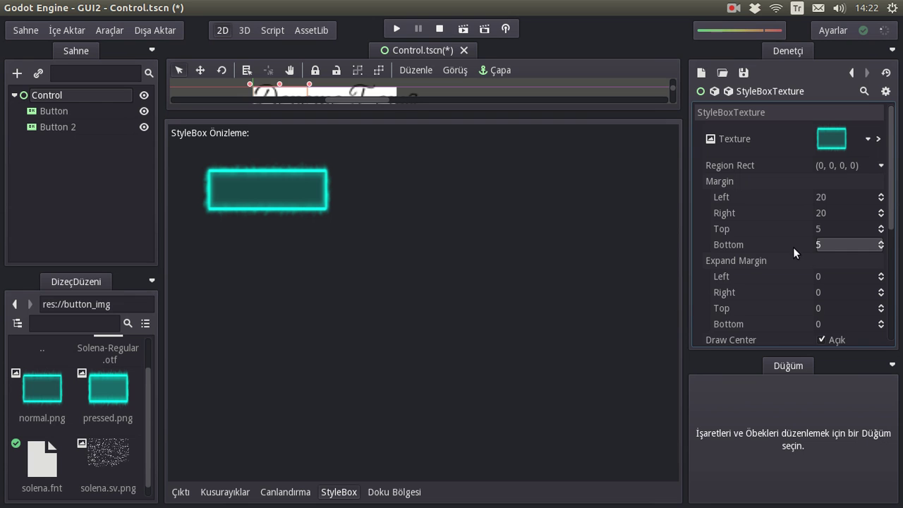
scroll(793, 249, "down", 1)
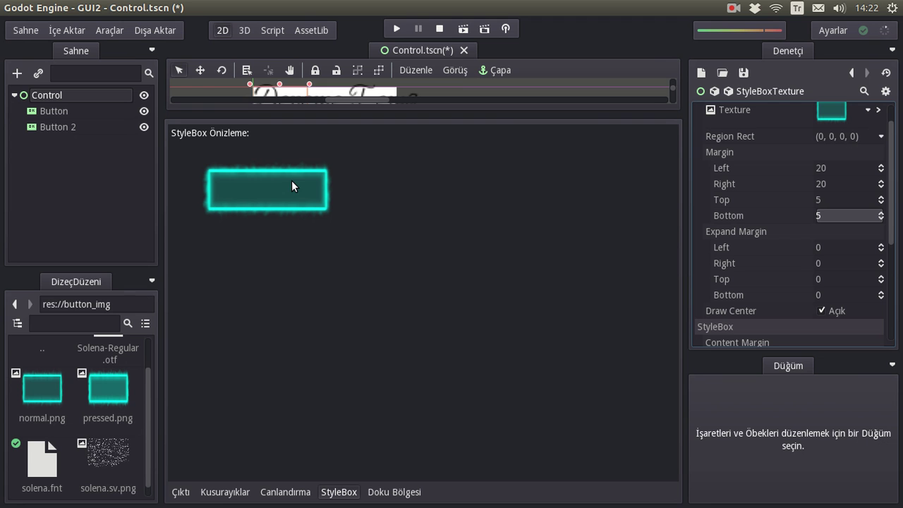
Give the Normal texture style Expand Margin Top and Bottom of 10, then return to the Theme.
left_click(853, 72)
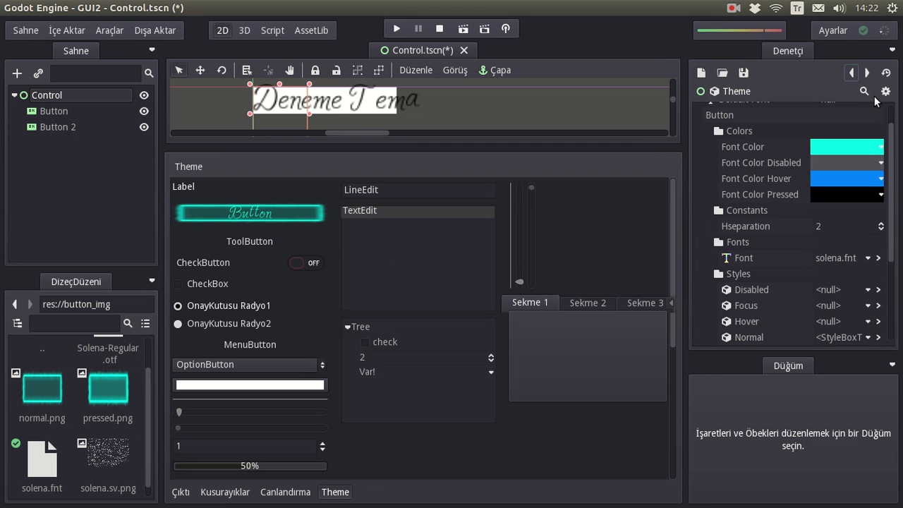
left_click(868, 73)
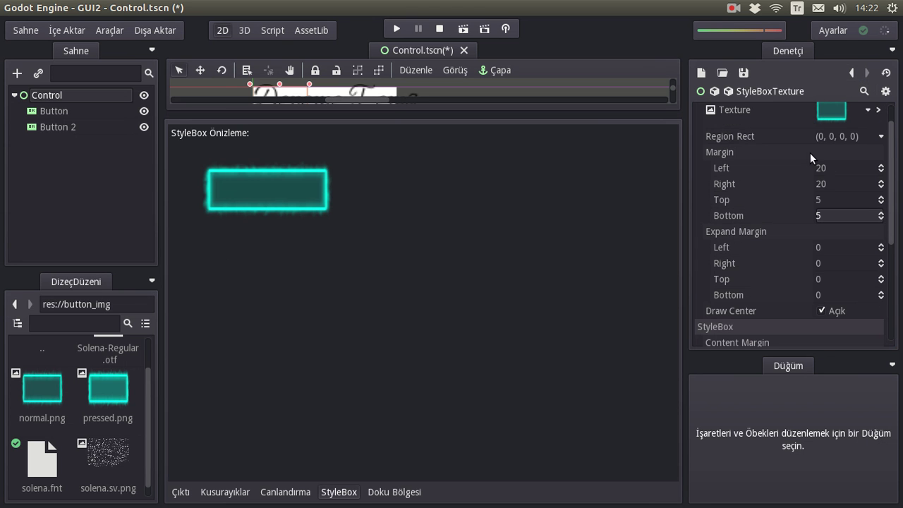
scroll(802, 245, "down", 1)
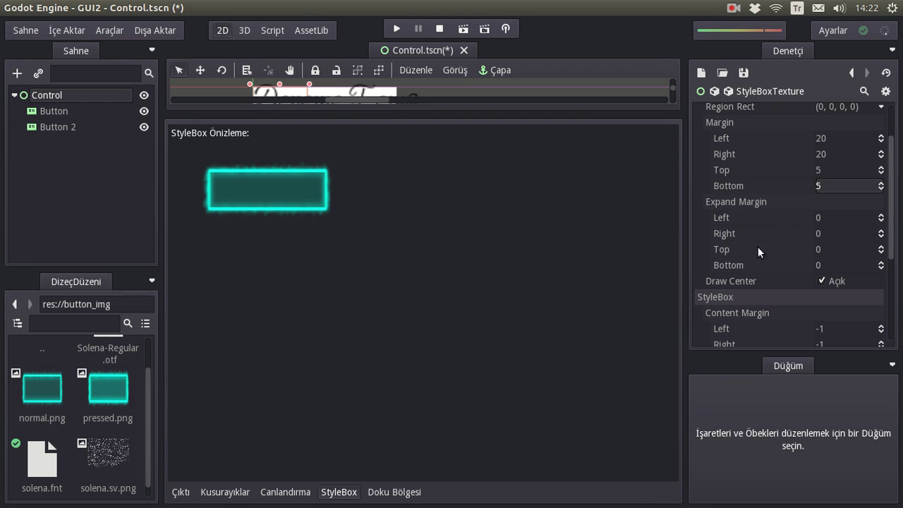
left_click(824, 250)
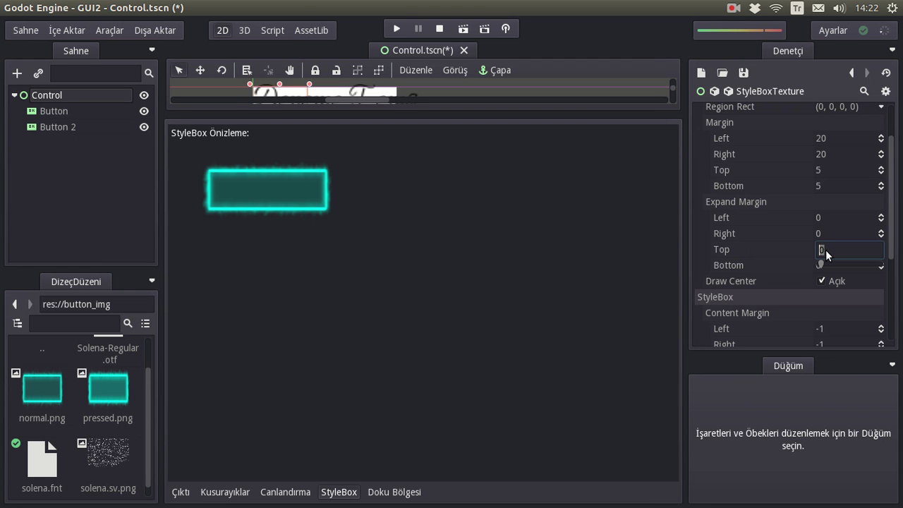
type("10")
key("Return")
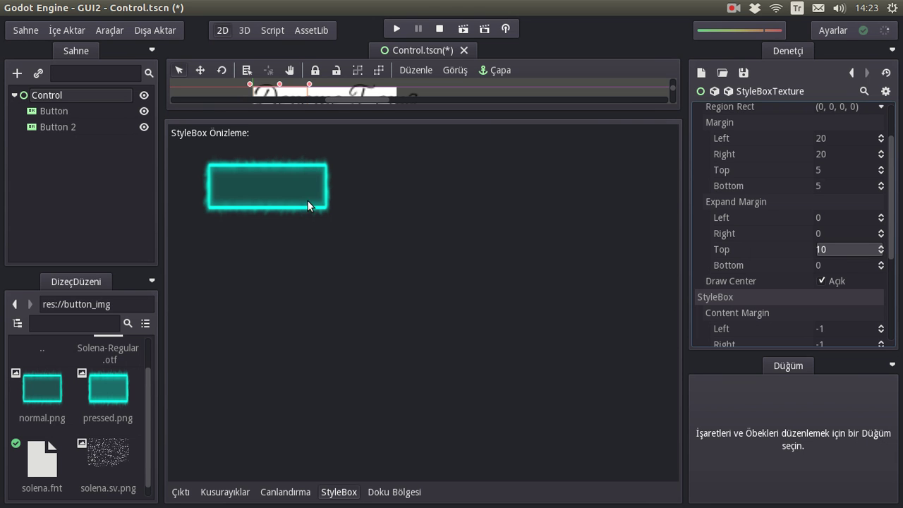
left_click(824, 266)
type("10")
key("Return")
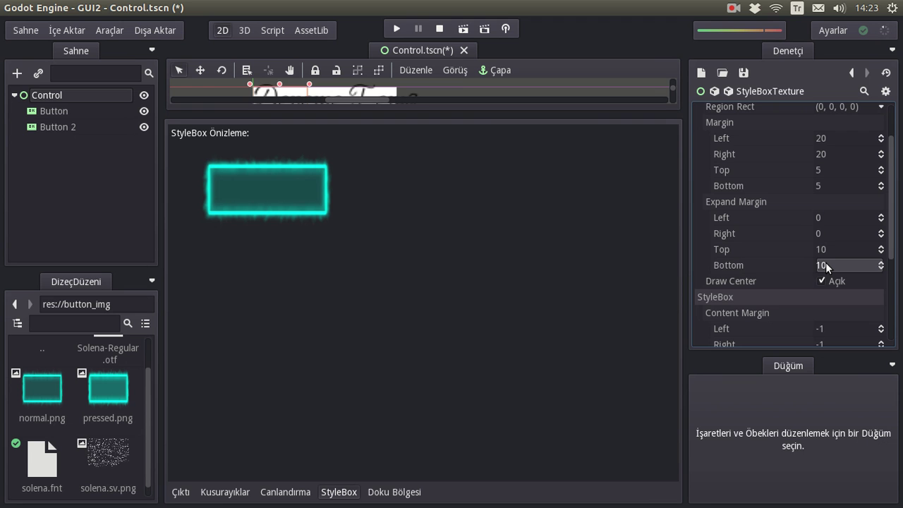
left_click(852, 74)
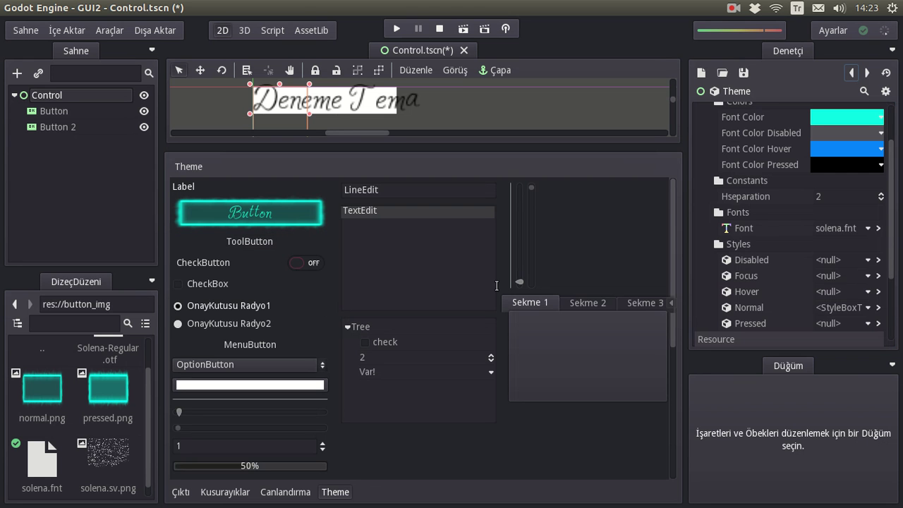
Make the Hover style a new StyleBoxTexture using normal.png as its texture.
scroll(772, 244, "down", 2)
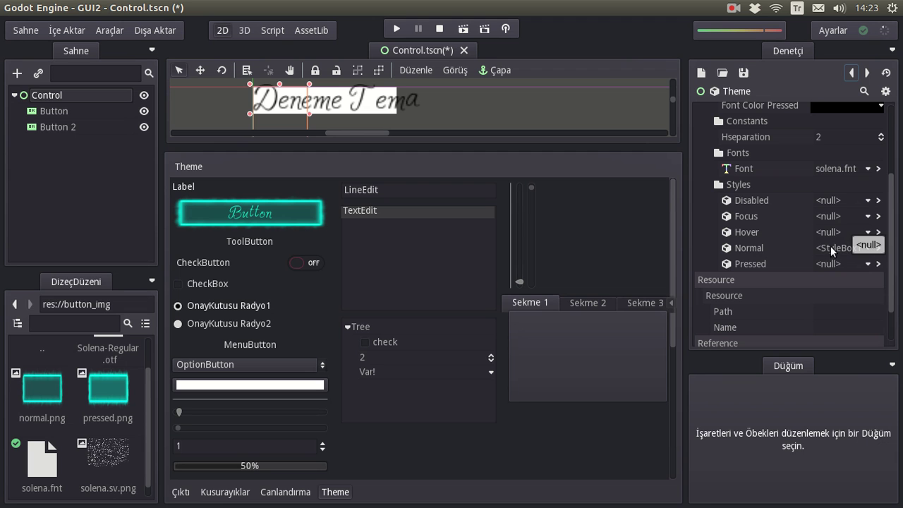
left_click(832, 232)
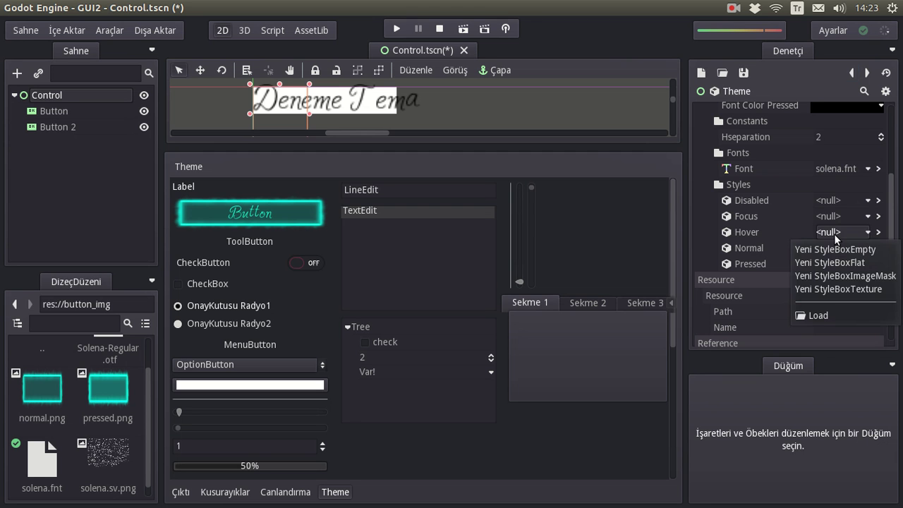
left_click(839, 289)
left_click(879, 233)
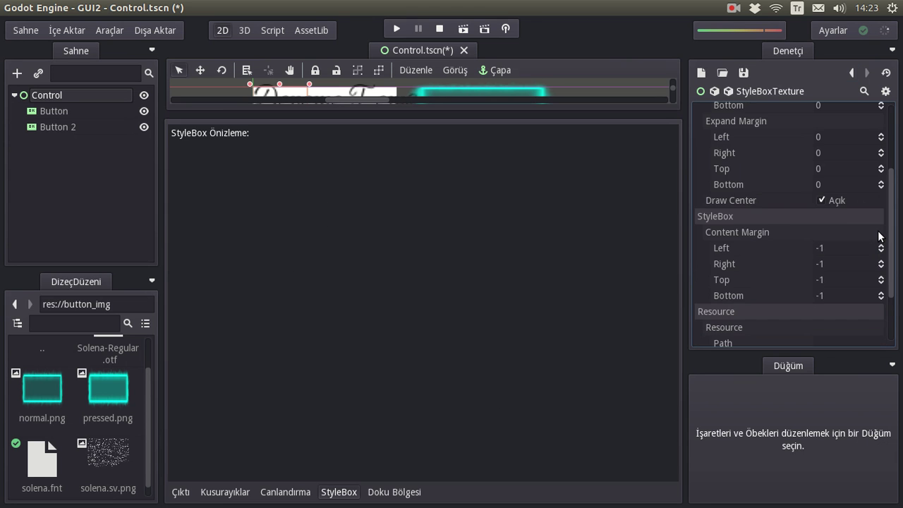
scroll(840, 201, "up", 3)
left_click(838, 129)
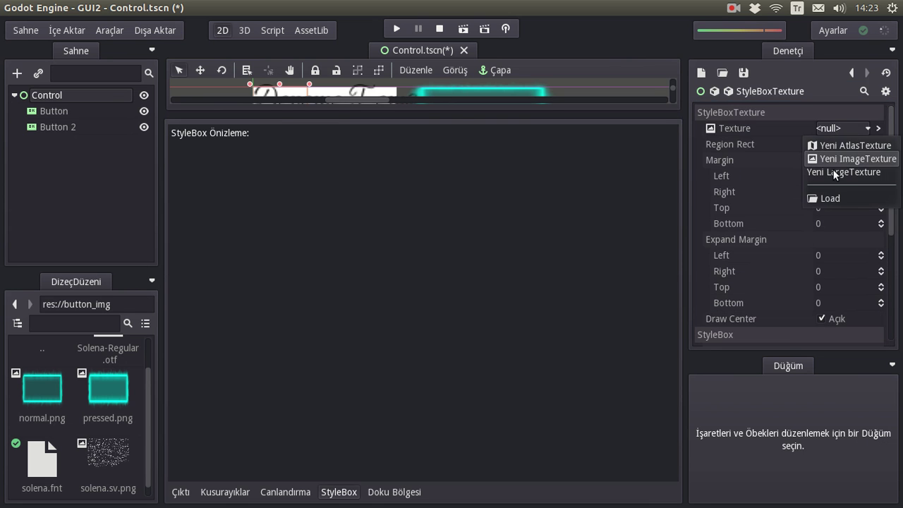
left_click(826, 198)
double_click(317, 155)
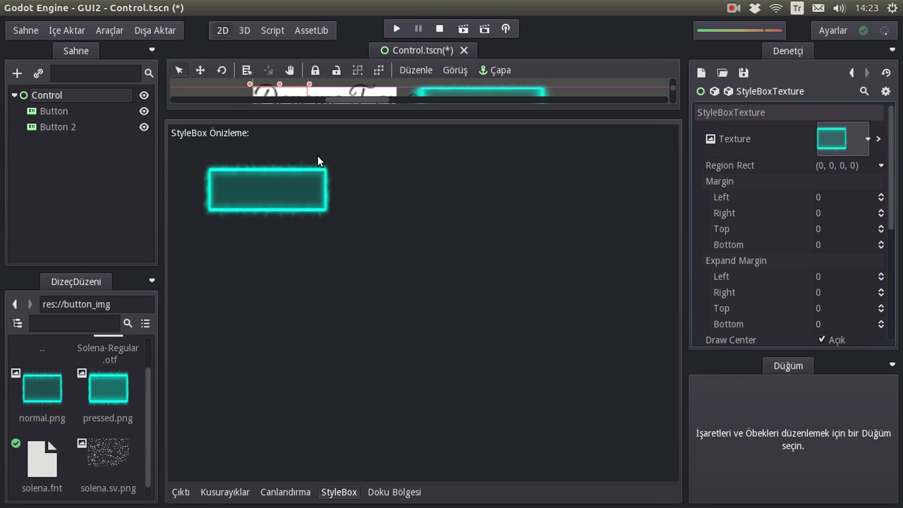
Set the Hover texture margins to Left 20, Right 20, Top 5 and Bottom 5.
left_click(829, 199)
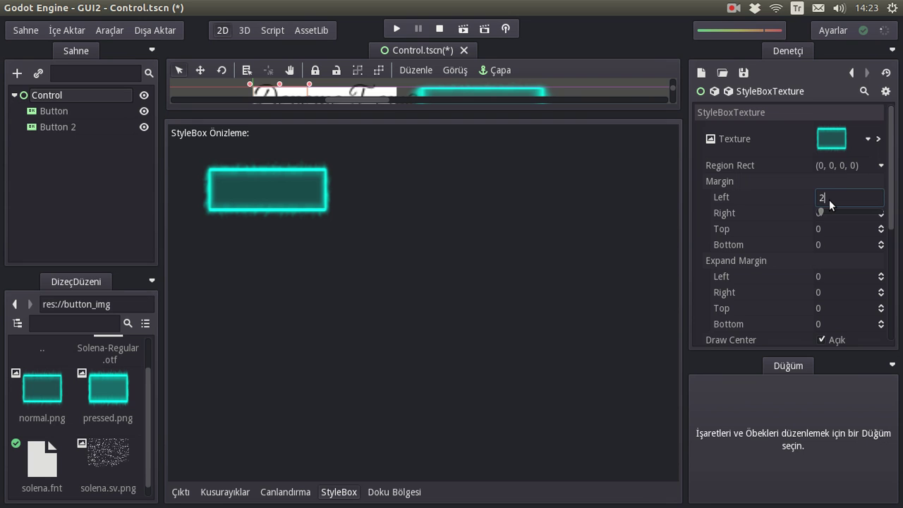
type("0")
left_click(829, 212)
type("20")
key("Return")
left_click(819, 229)
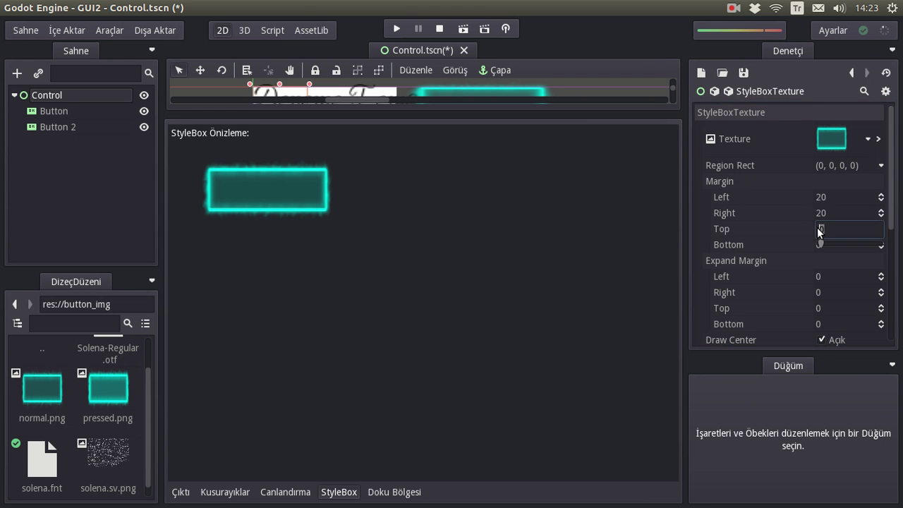
type("5")
left_click(825, 248)
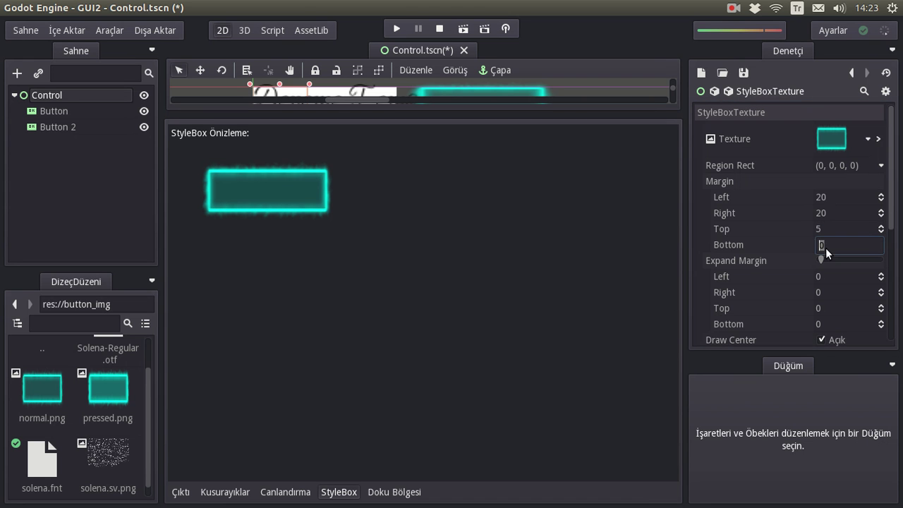
type("5")
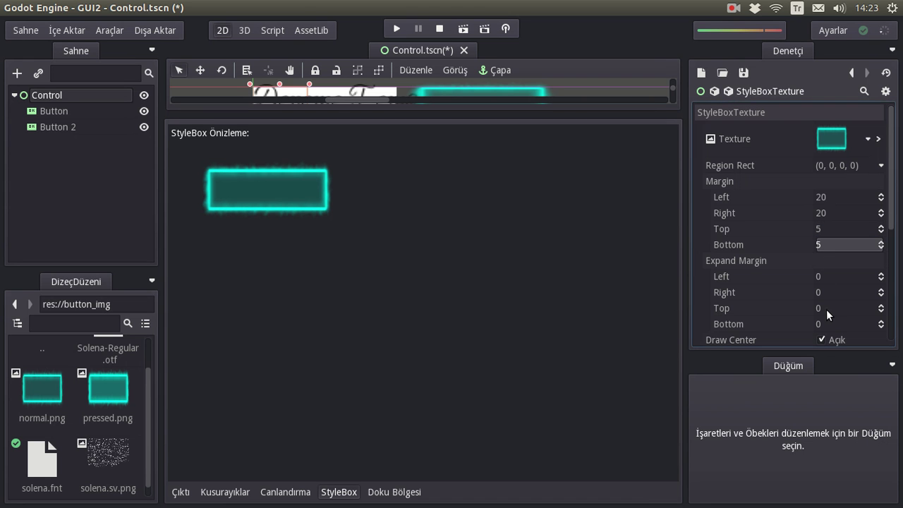
Set the Hover style's Expand Margin Top and Bottom to 10 and return to the Theme.
left_click(826, 308)
type("10")
key("Return")
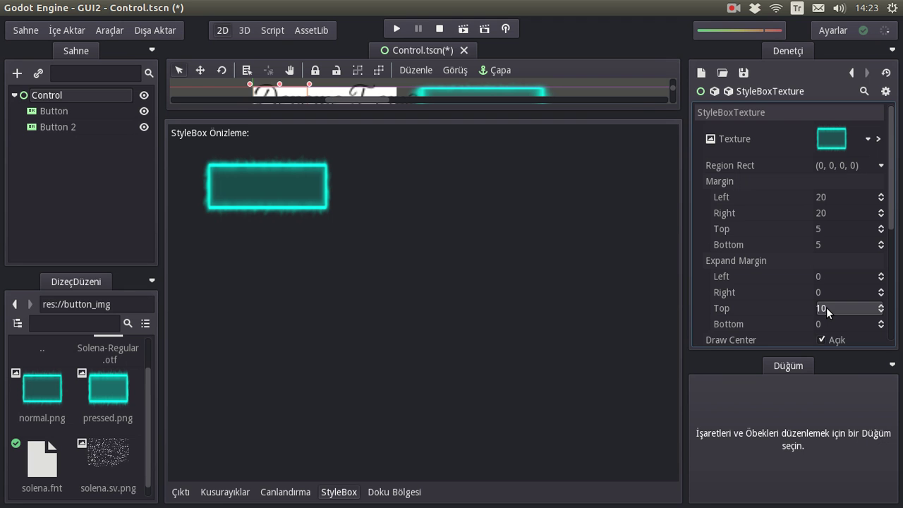
left_click(826, 323)
type("10")
key("Return")
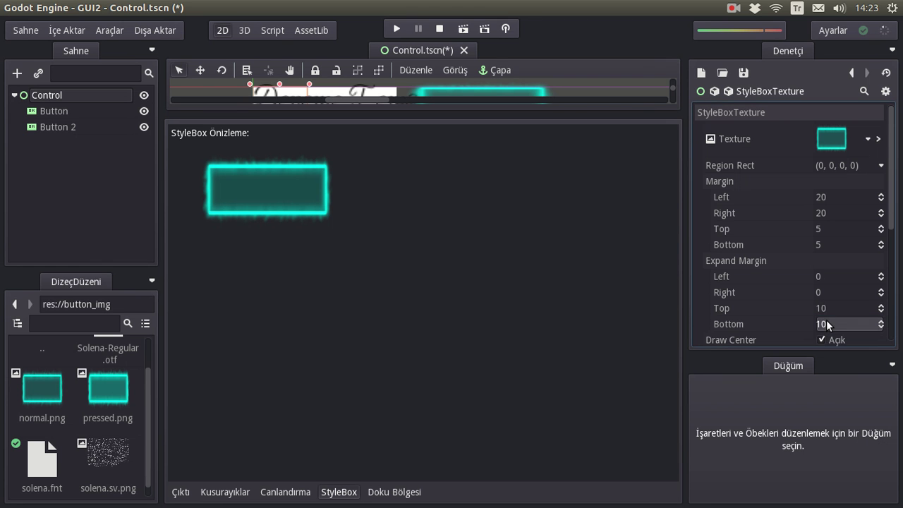
scroll(797, 238, "down", 5)
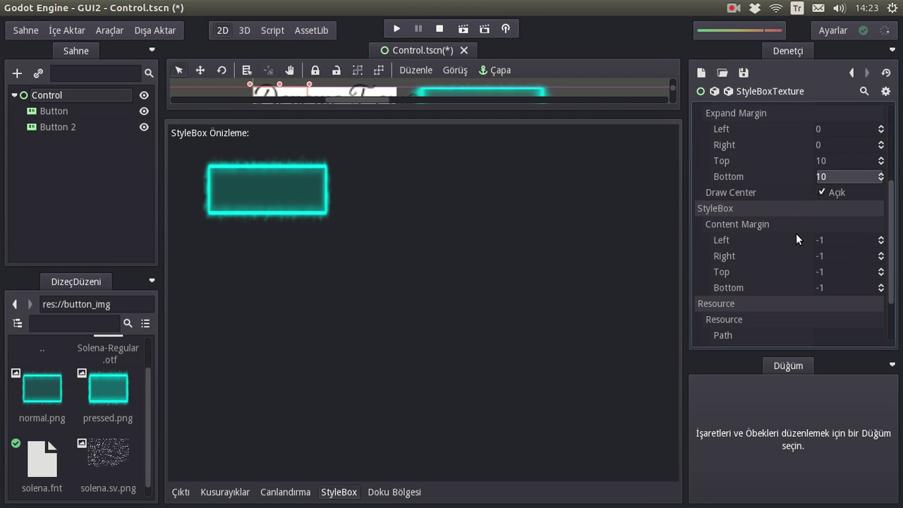
scroll(797, 233, "up", 5)
left_click(851, 72)
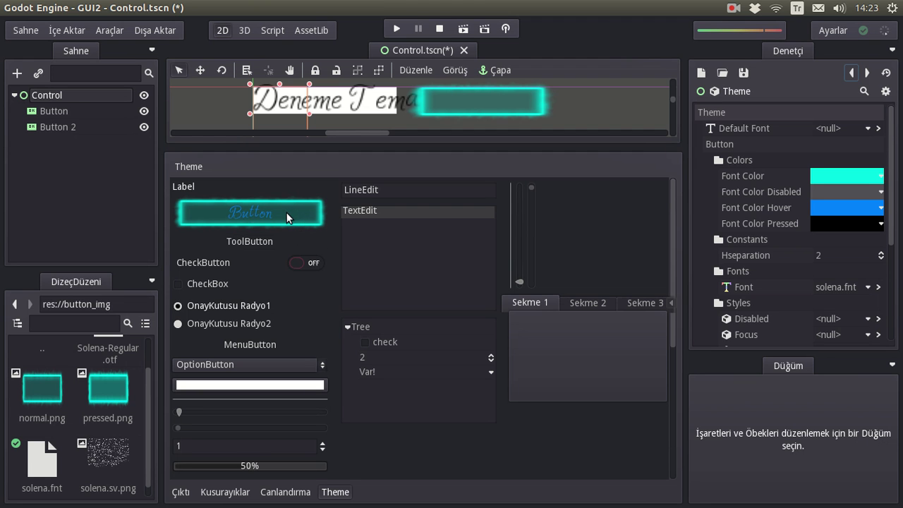
Press and release the preview button to test its look, then scroll the Inspector to Styles.
left_click(287, 212)
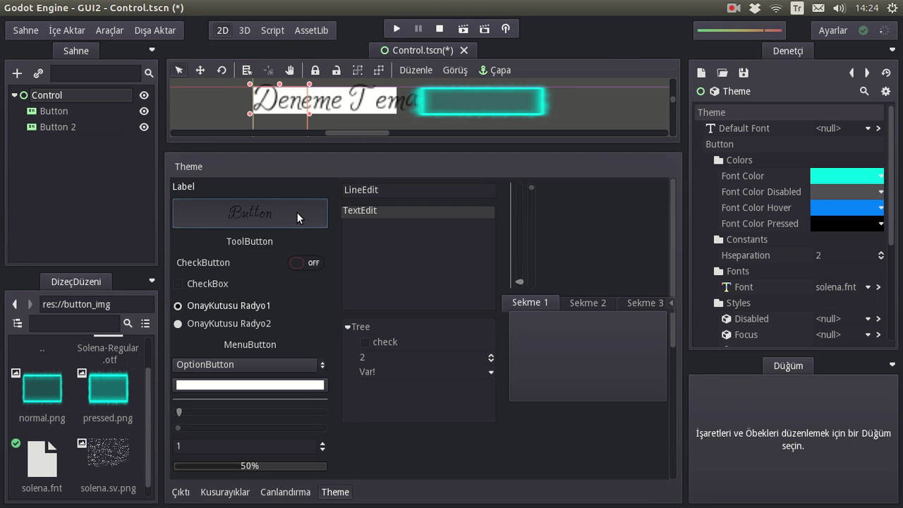
left_click_drag(297, 212, 300, 212)
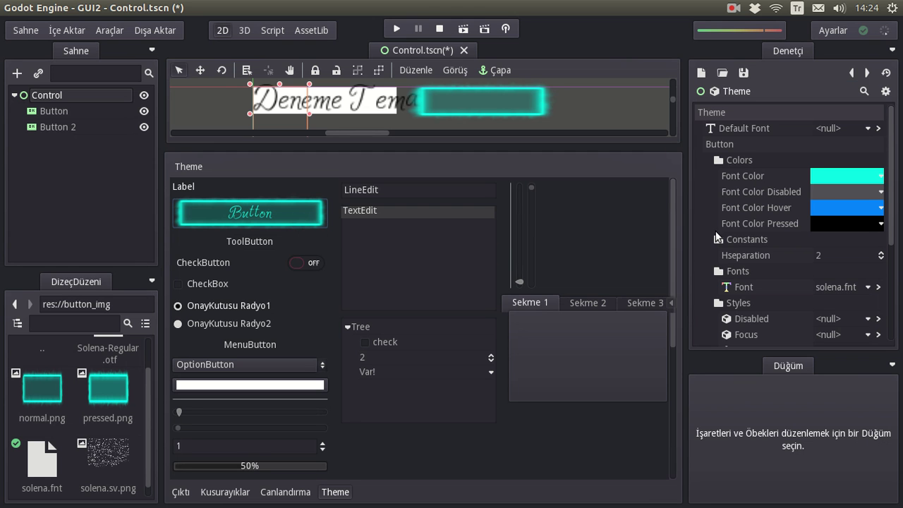
scroll(770, 237, "down", 4)
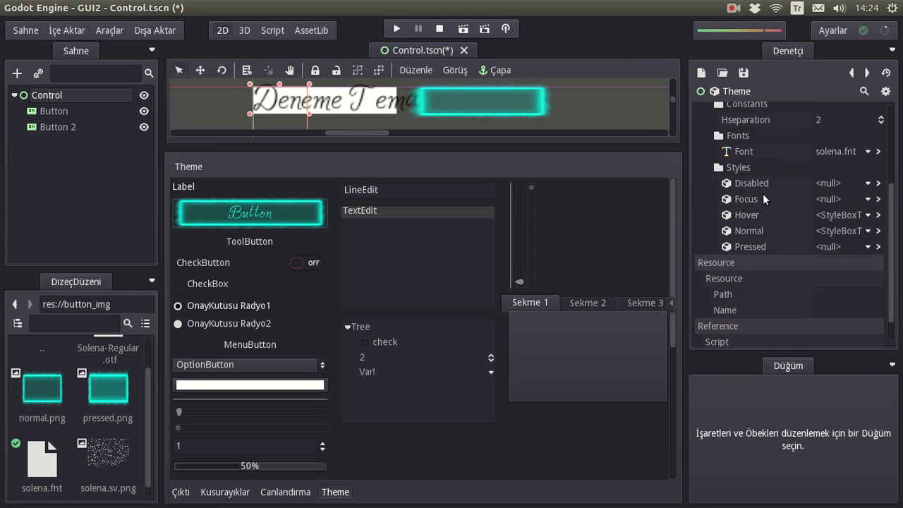
Make the Pressed style a new StyleBoxTexture using pressed.png as its texture.
left_click(832, 246)
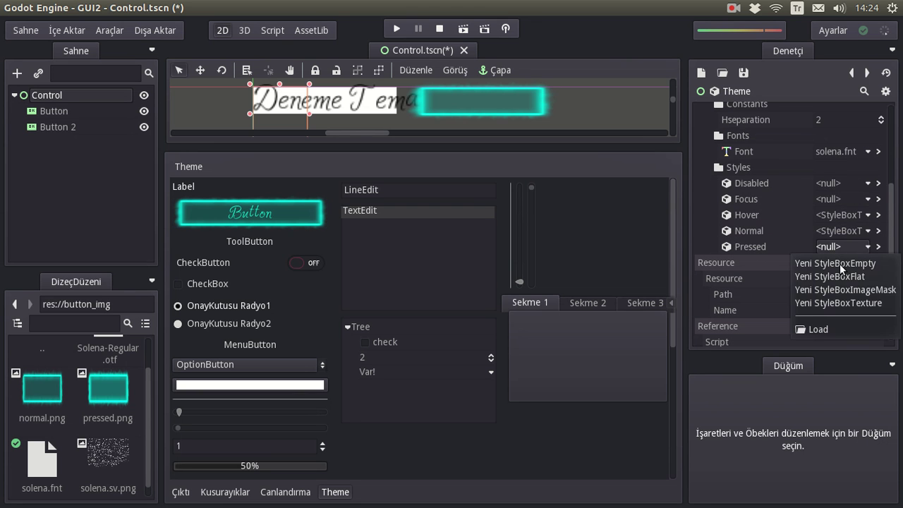
left_click(843, 303)
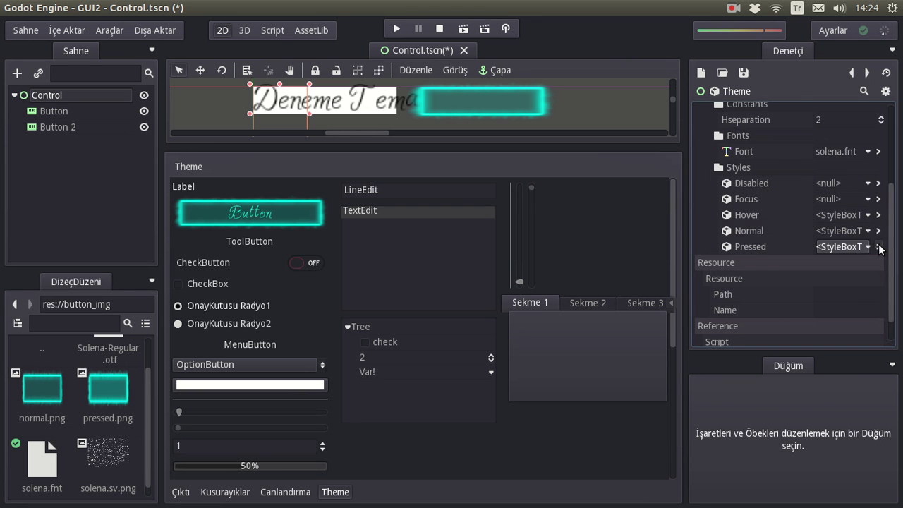
left_click(878, 246)
scroll(843, 191, "up", 4)
left_click(828, 127)
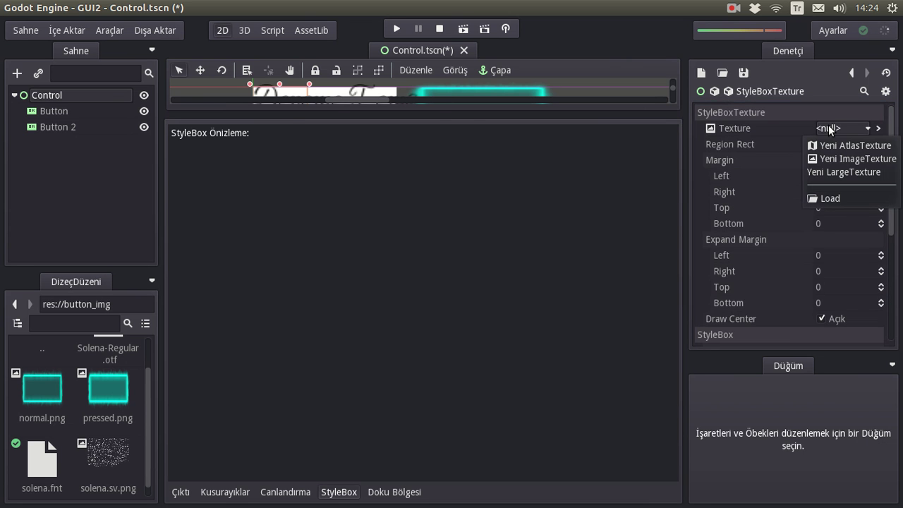
left_click(805, 201)
left_click(385, 154)
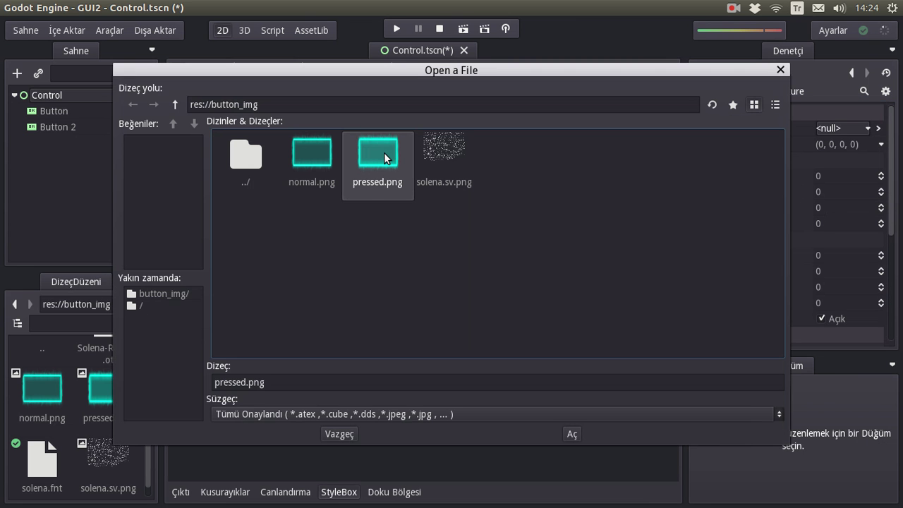
left_click(573, 434)
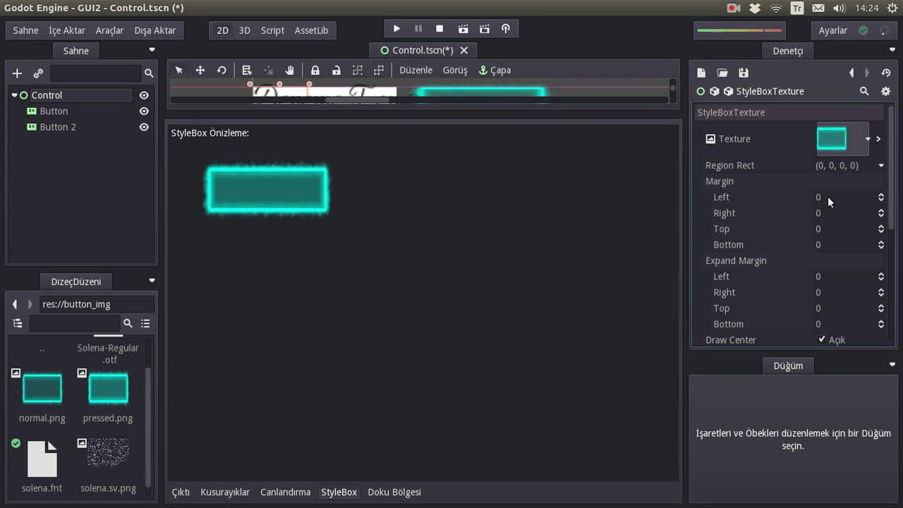
Set the Pressed texture margins to Left 20, Right 20, Top 5 and Bottom 5.
left_click(828, 197)
type("0")
key("Return")
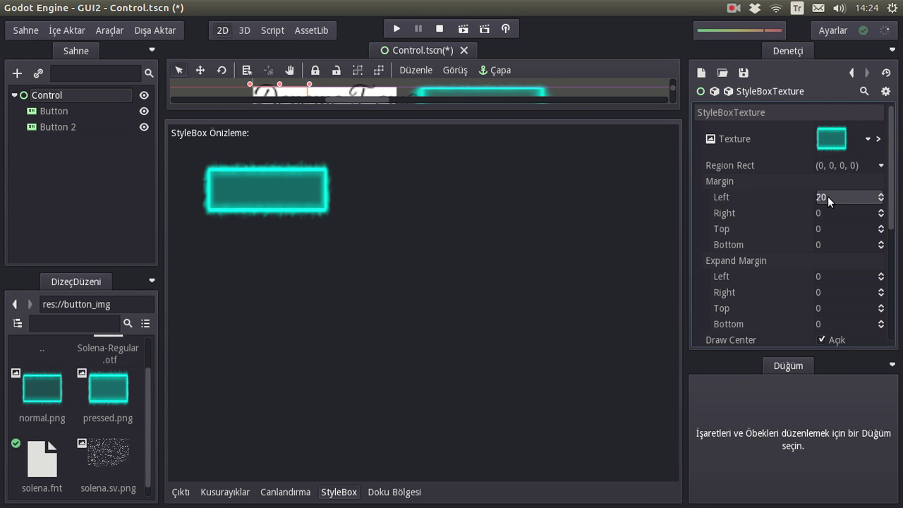
left_click(829, 210)
type("20")
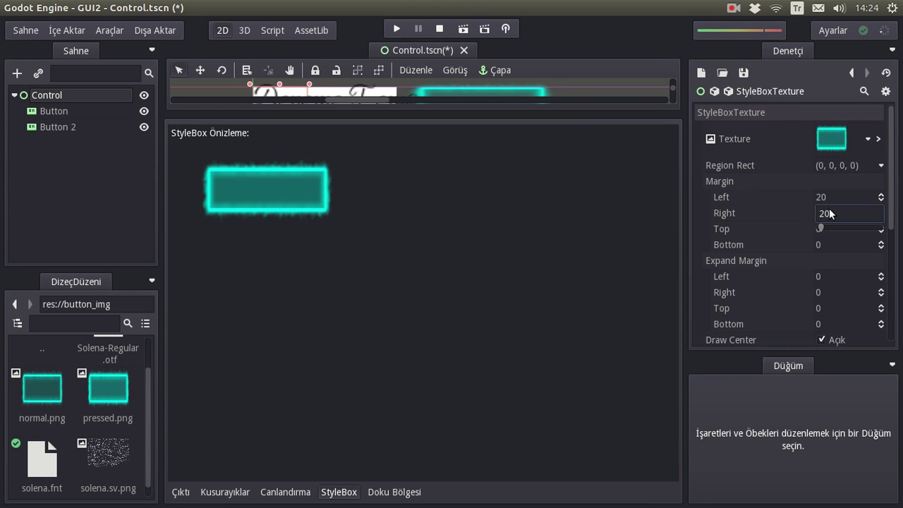
key("Return")
left_click(822, 229)
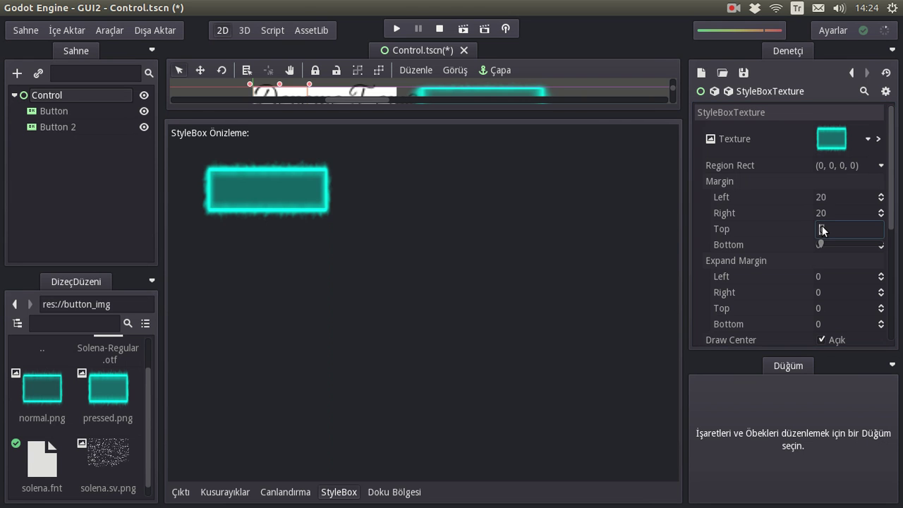
type("5")
key("Return")
left_click(829, 241)
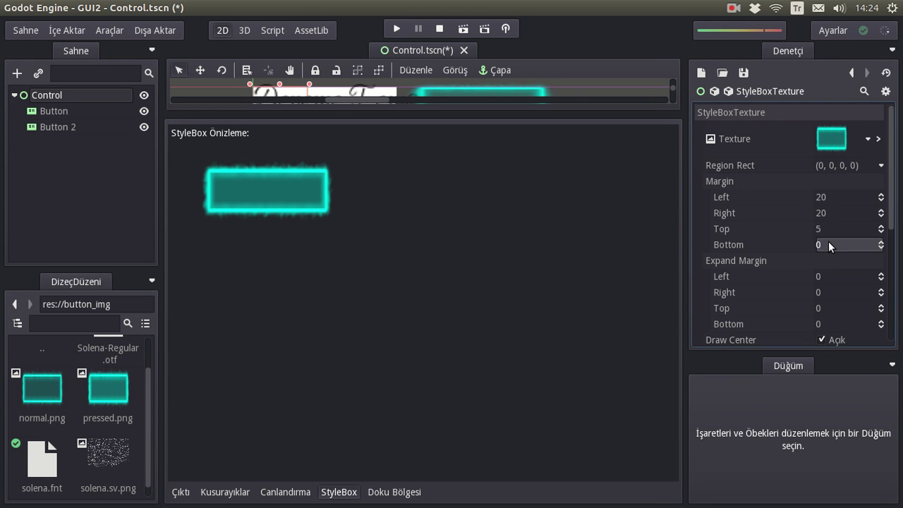
type("5")
key("Return")
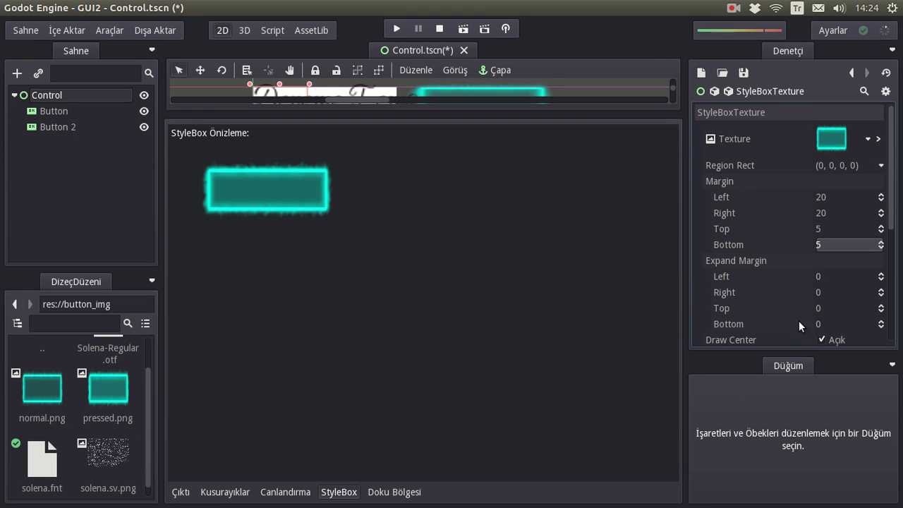
Set the Pressed style's Expand Margin Top and Bottom to 10 and return to the Theme.
left_click(829, 308)
type("10")
key("Return")
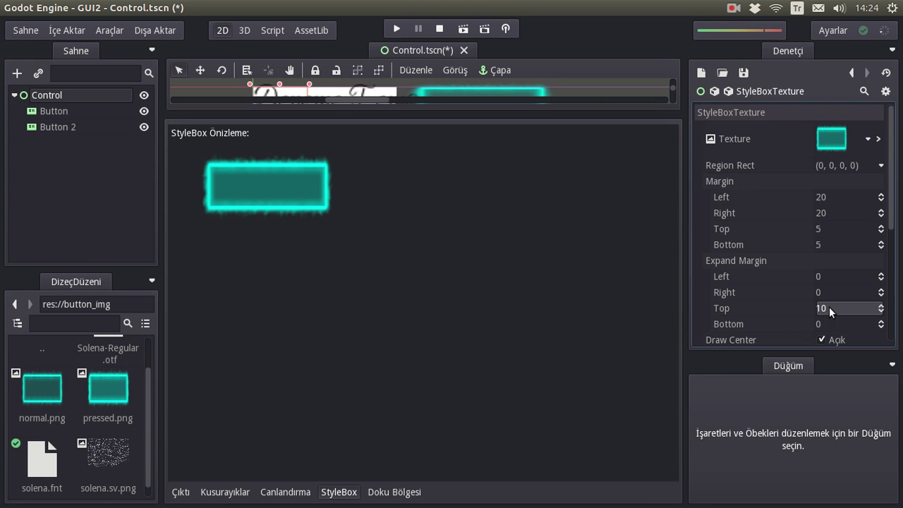
left_click(825, 324)
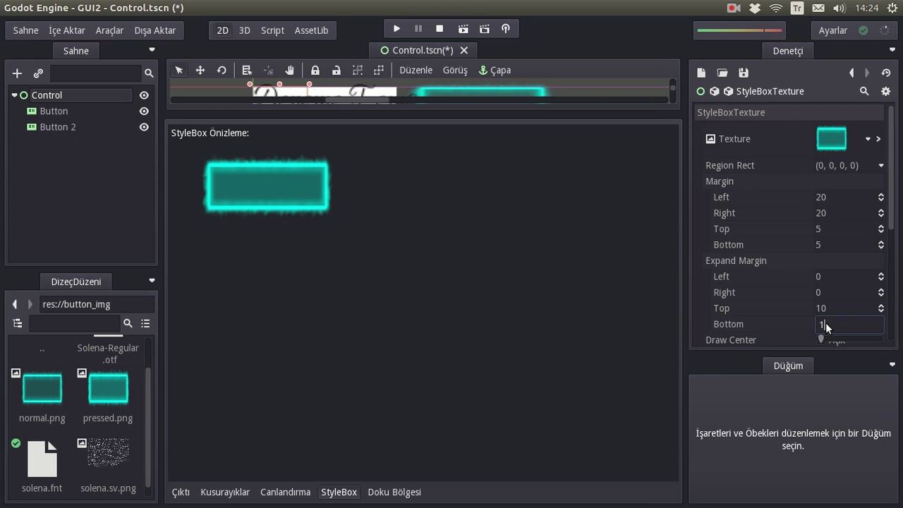
type("10")
key("Return")
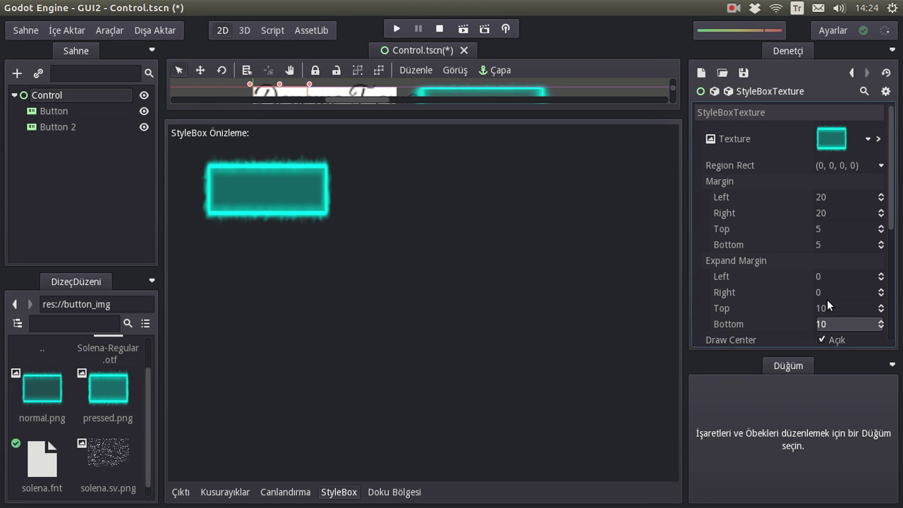
left_click(853, 74)
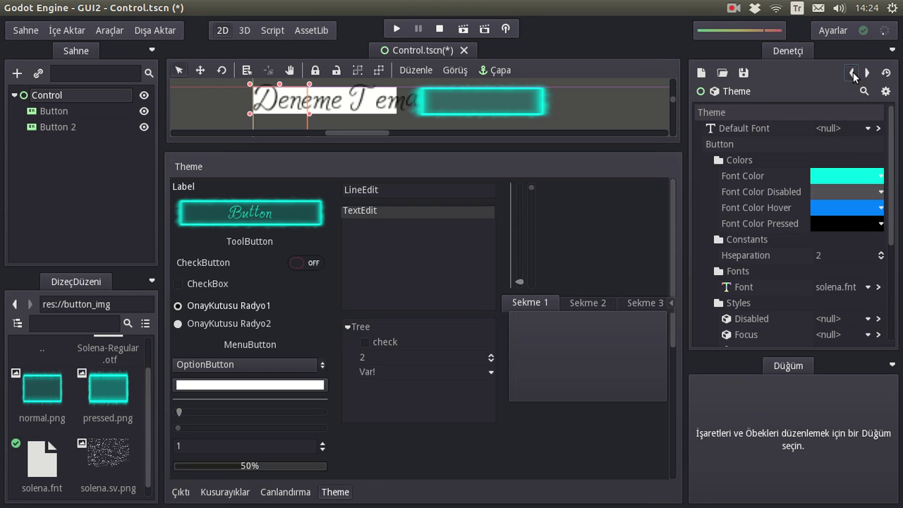
Test the preview button's pressed and hover looks.
left_click(280, 211)
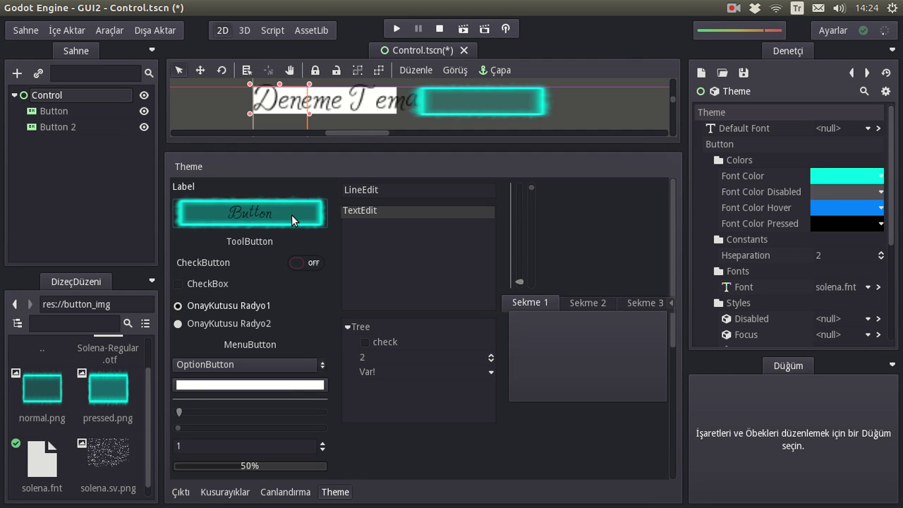
left_click_drag(291, 214, 267, 212)
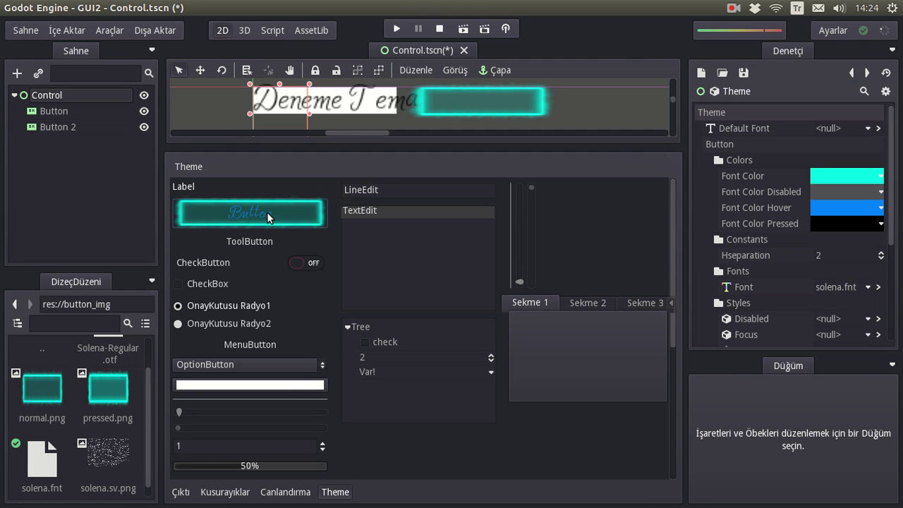
left_click(267, 212)
left_click(267, 211)
Enlarge the 2D viewport above the theme preview and open the Theme add-items menu.
left_click_drag(437, 148, 432, 234)
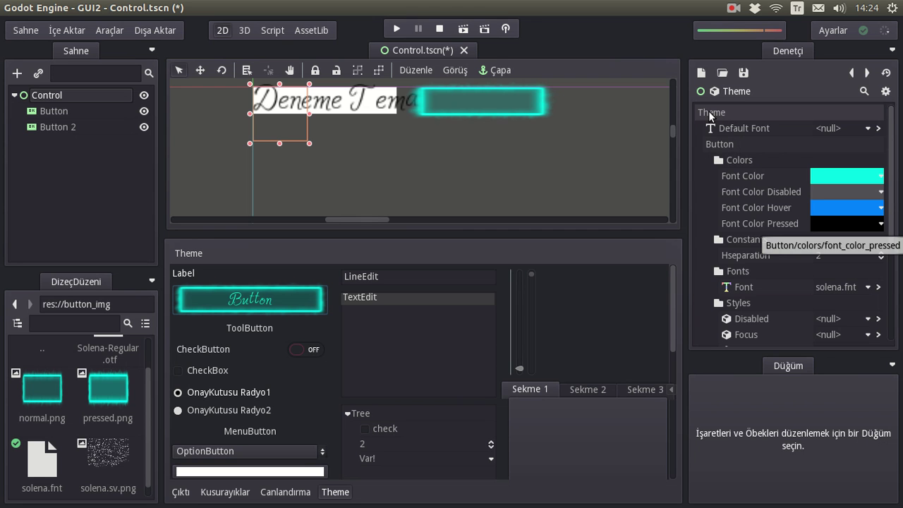
scroll(769, 233, "down", 5)
scroll(770, 242, "up", 5)
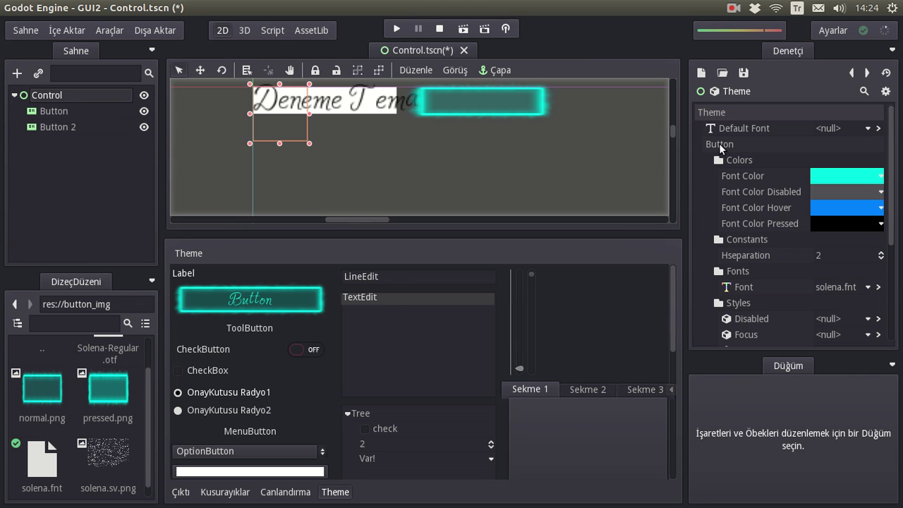
scroll(723, 143, "down", 5)
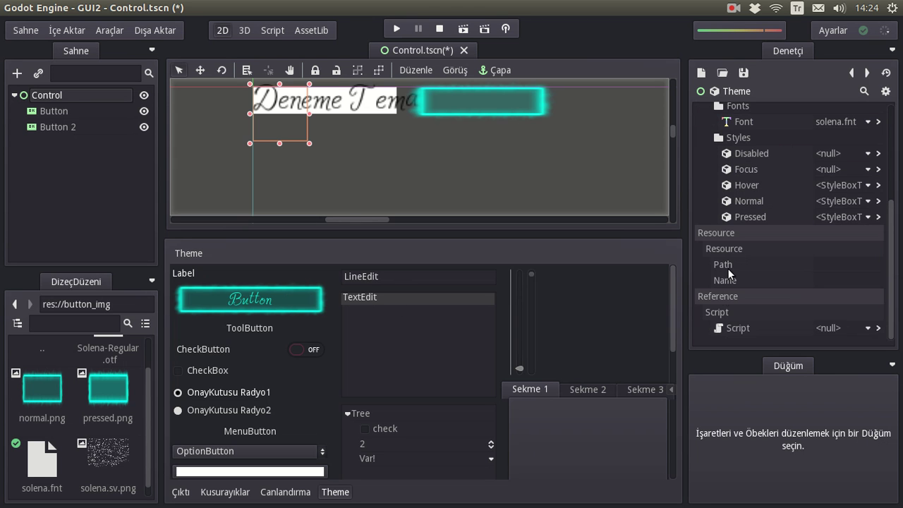
left_click(193, 256)
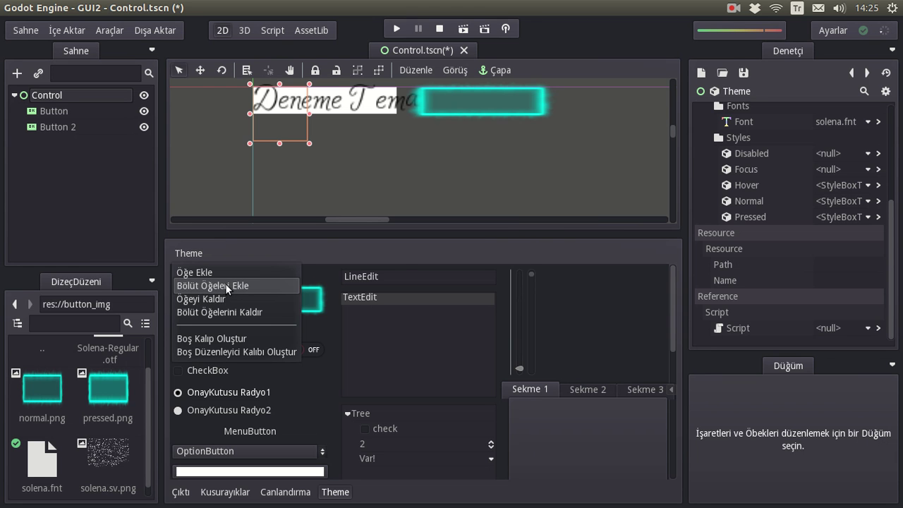
Add all LineEdit theme items to the theme.
left_click(223, 290)
left_click(490, 260)
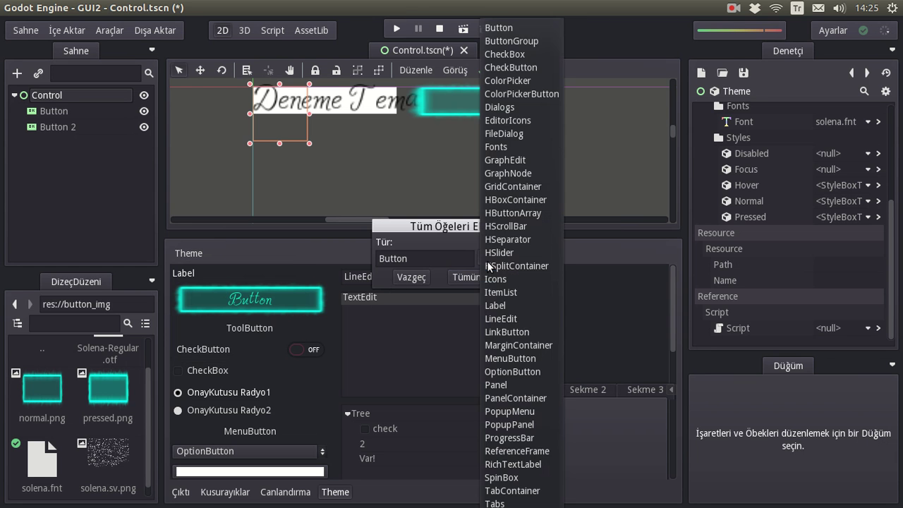
left_click(512, 321)
left_click(483, 276)
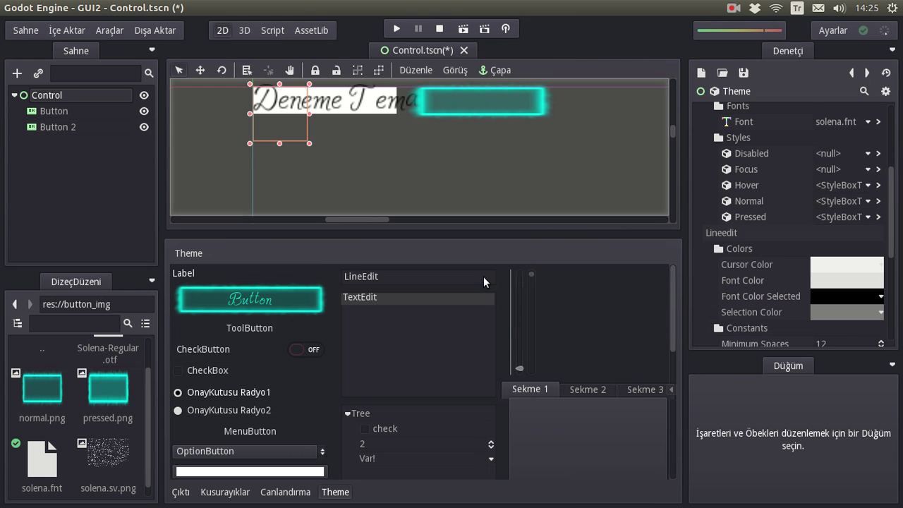
scroll(759, 250, "down", 1)
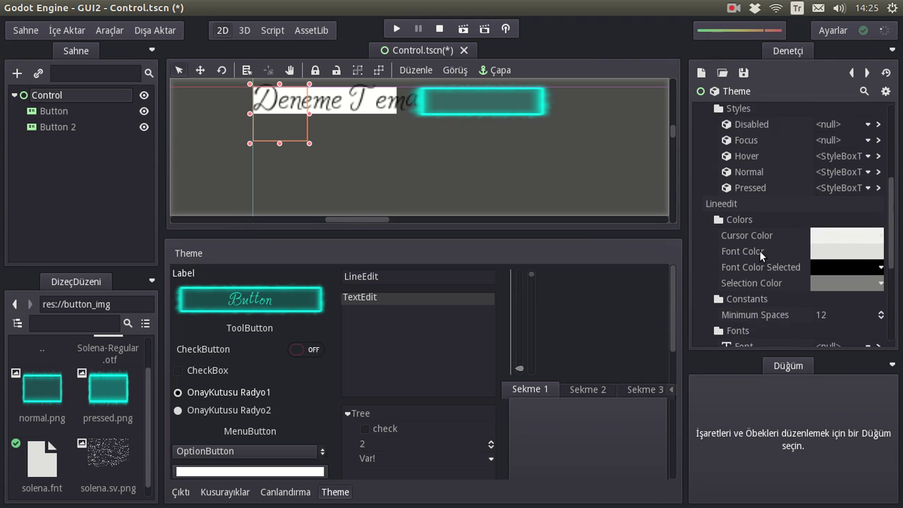
scroll(757, 212, "down", 1)
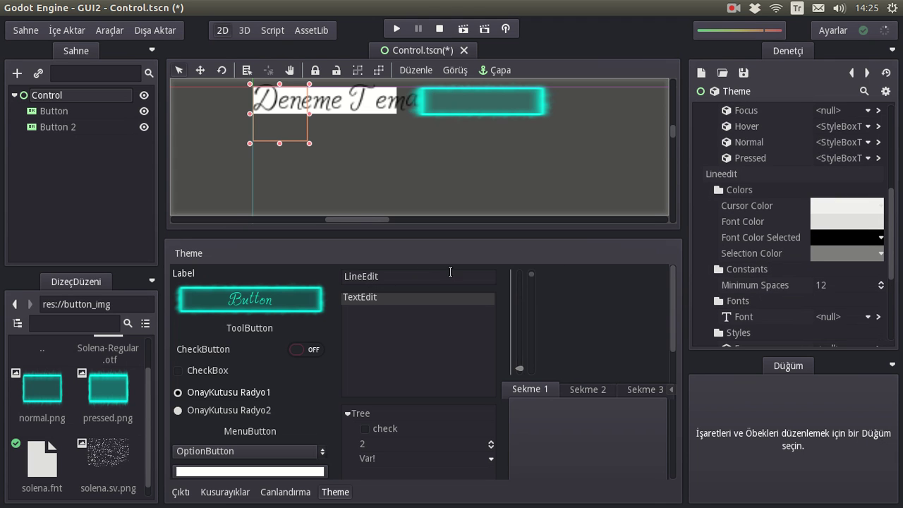
scroll(769, 221, "down", 1)
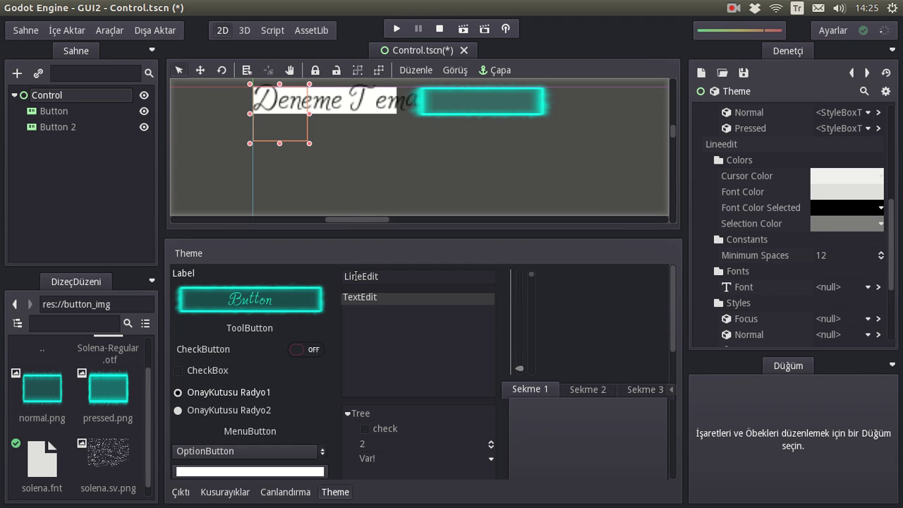
Set the LineEdit cursor colour to cyan and try it in the preview field.
left_click(367, 276)
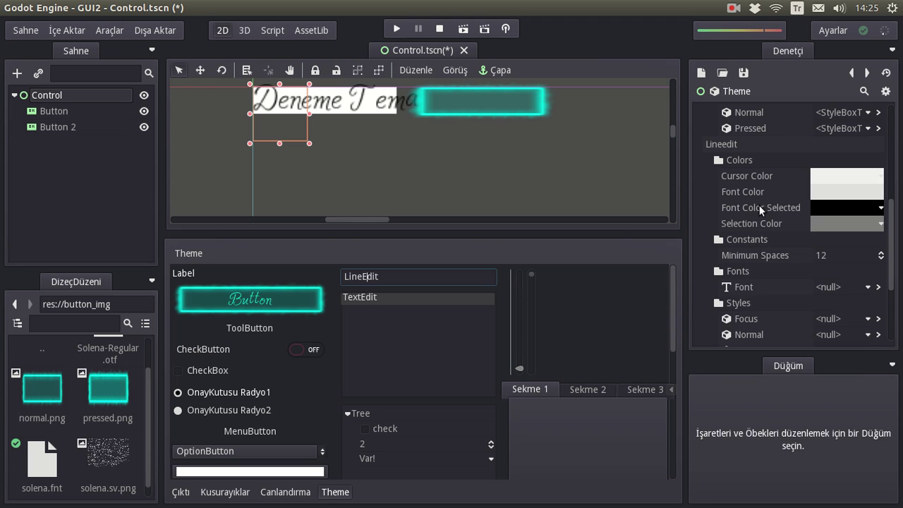
left_click(823, 174)
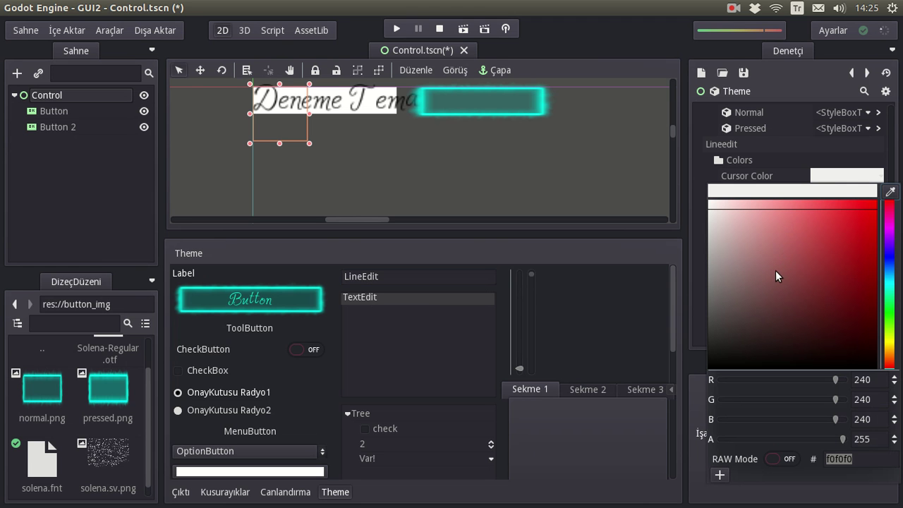
left_click(889, 282)
left_click(865, 201)
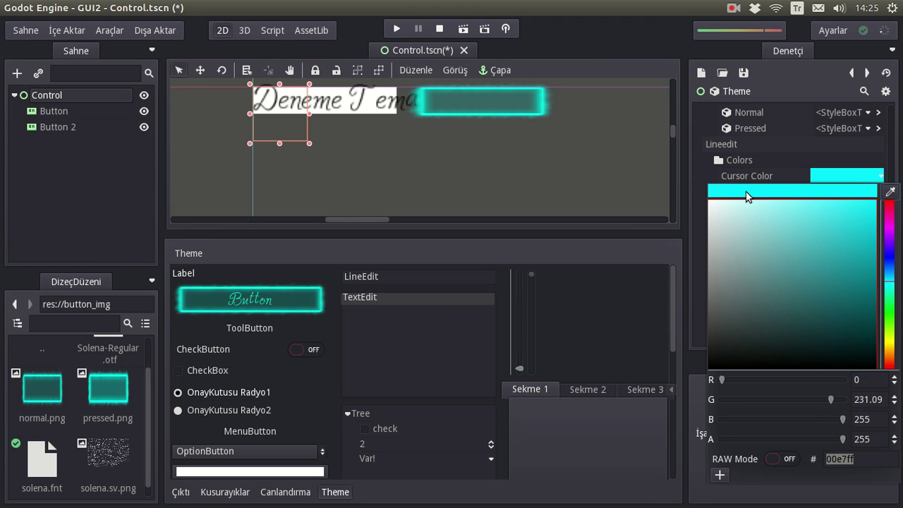
left_click(701, 176)
left_click(369, 276)
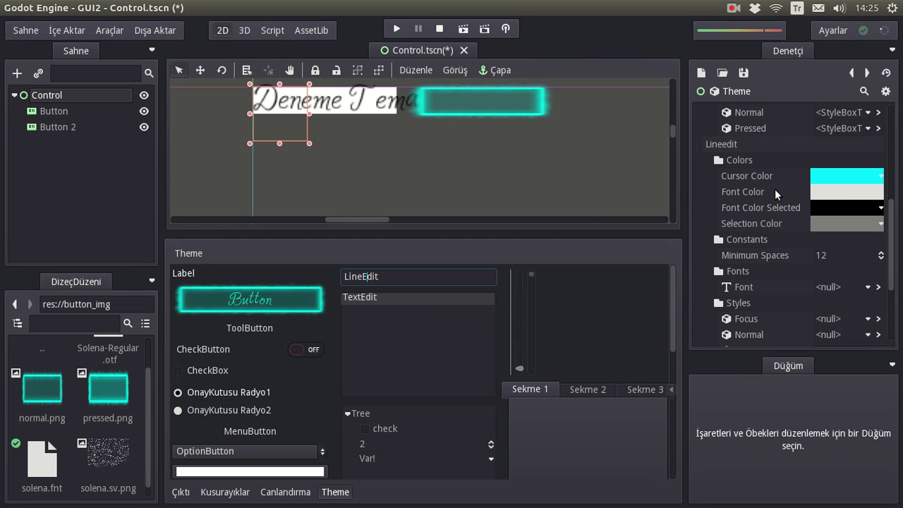
Make the LineEdit font and selection colours black and the selected-text colour red.
left_click(834, 192)
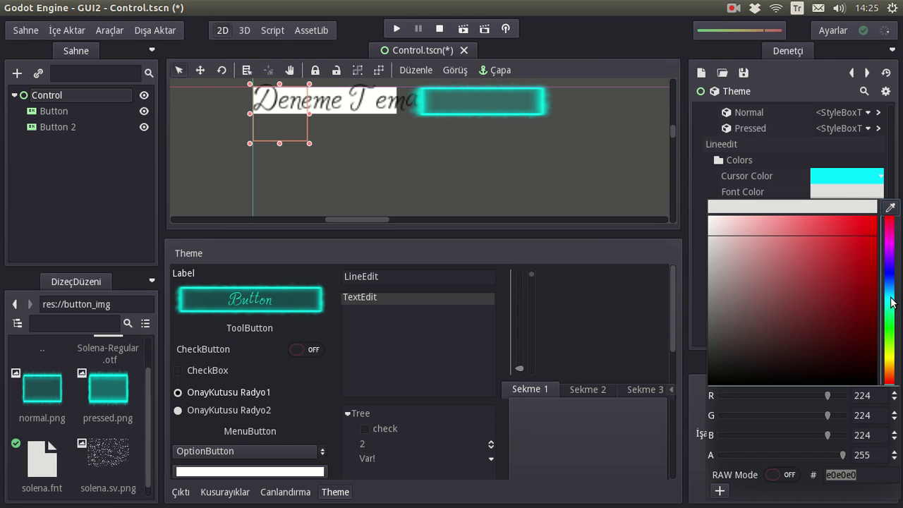
left_click_drag(790, 322, 707, 394)
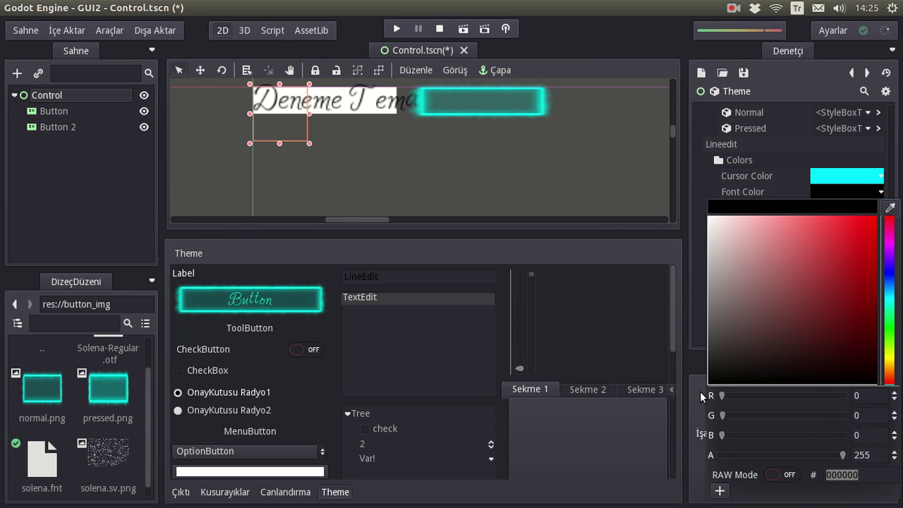
left_click(703, 191)
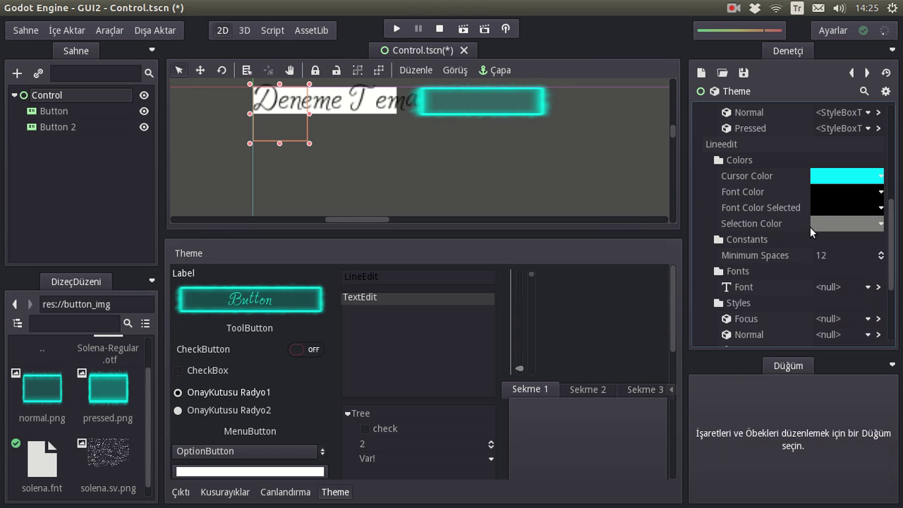
left_click(381, 276)
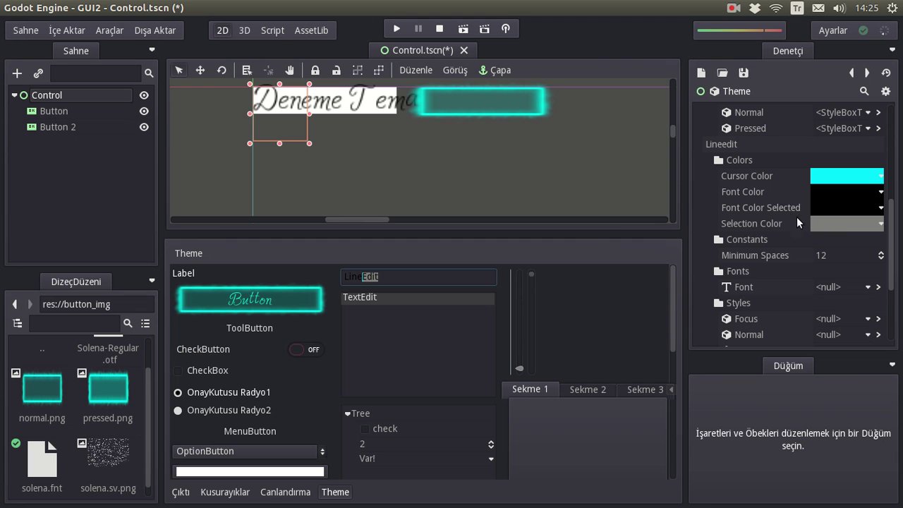
left_click(829, 224)
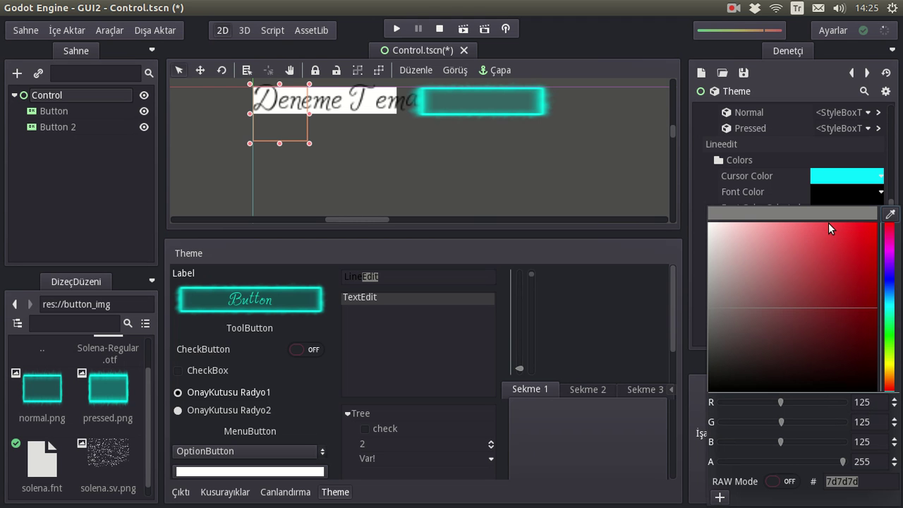
left_click_drag(755, 311, 678, 419)
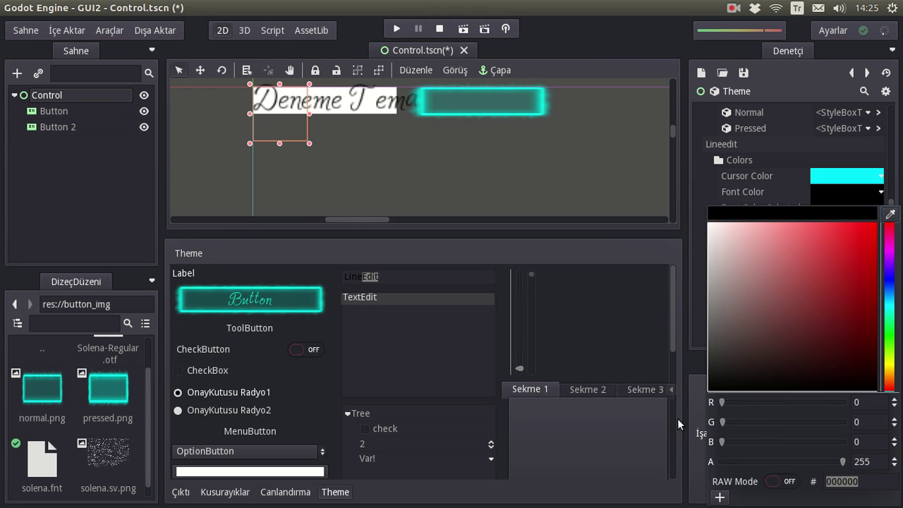
left_click(700, 208)
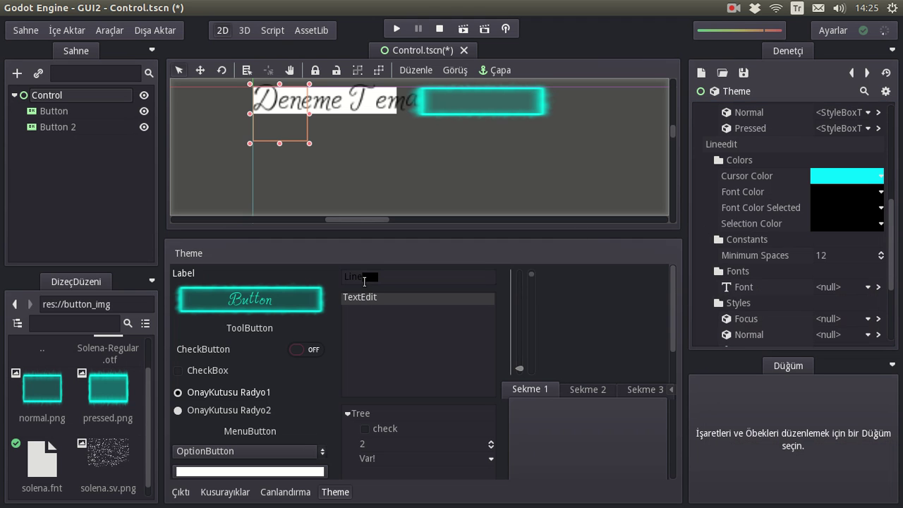
left_click(837, 209)
left_click(707, 188)
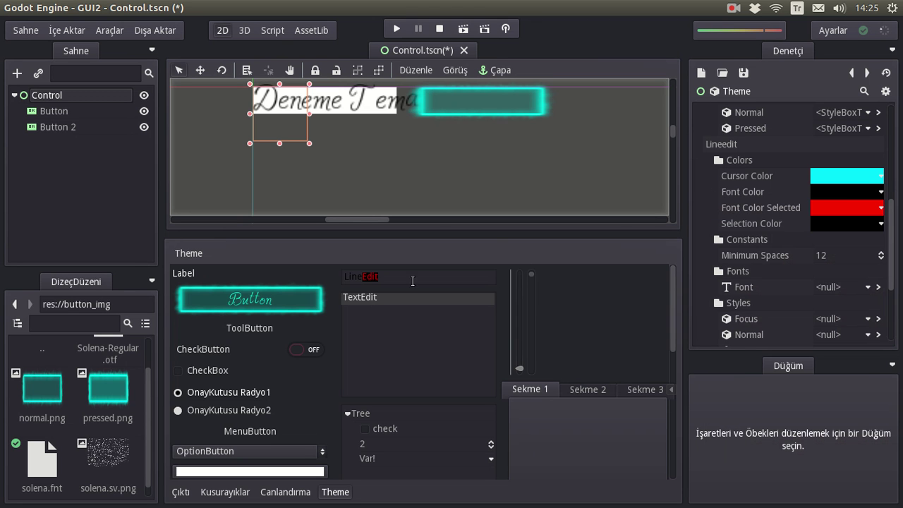
left_click(404, 284)
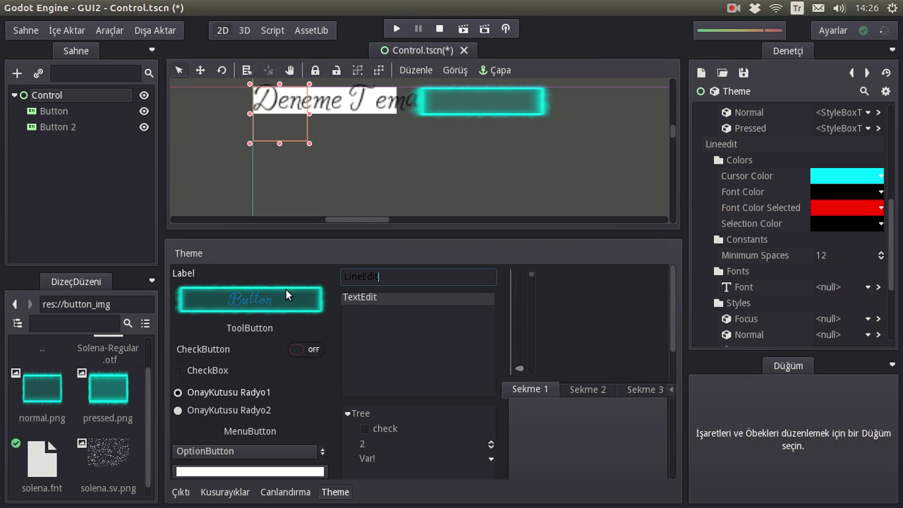
scroll(785, 228, "down", 4)
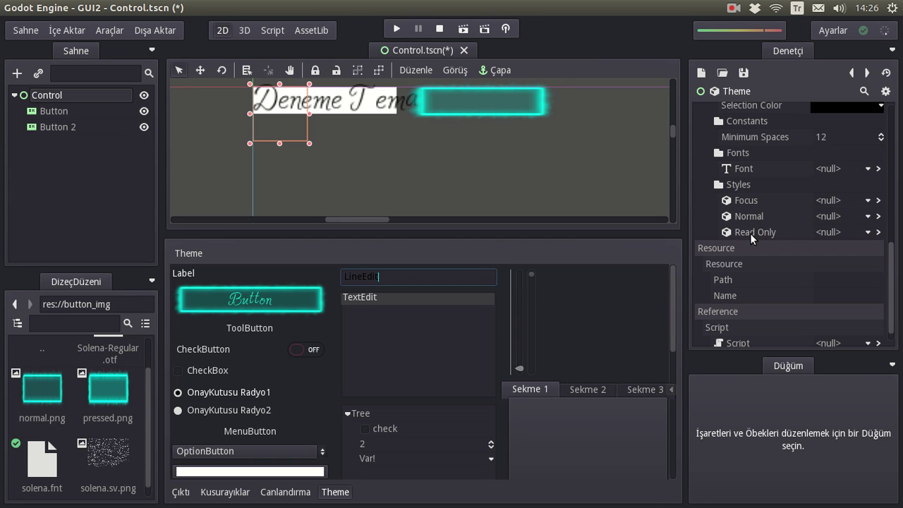
scroll(728, 233, "up", 5)
scroll(728, 233, "up", 1)
scroll(737, 215, "up", 3)
scroll(736, 215, "up", 1)
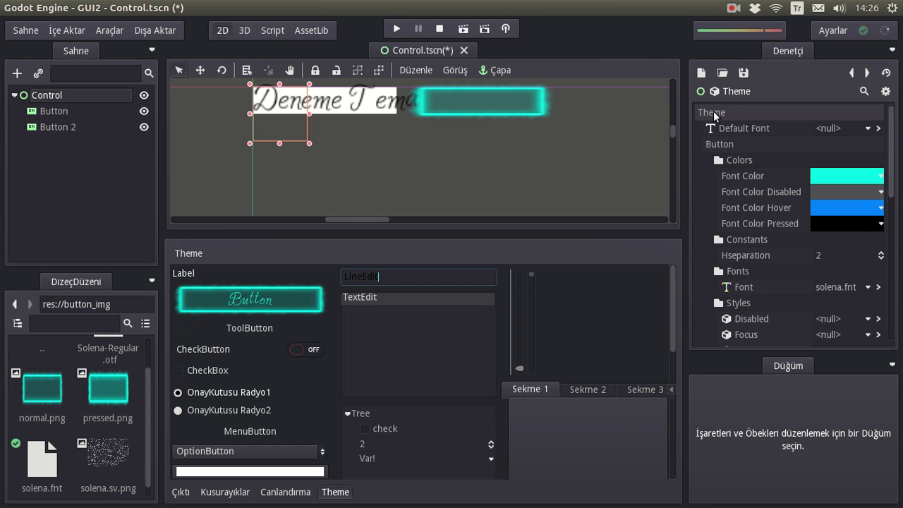
Save the theme resource as tema.tres in the project root.
left_click(743, 74)
left_click(752, 90)
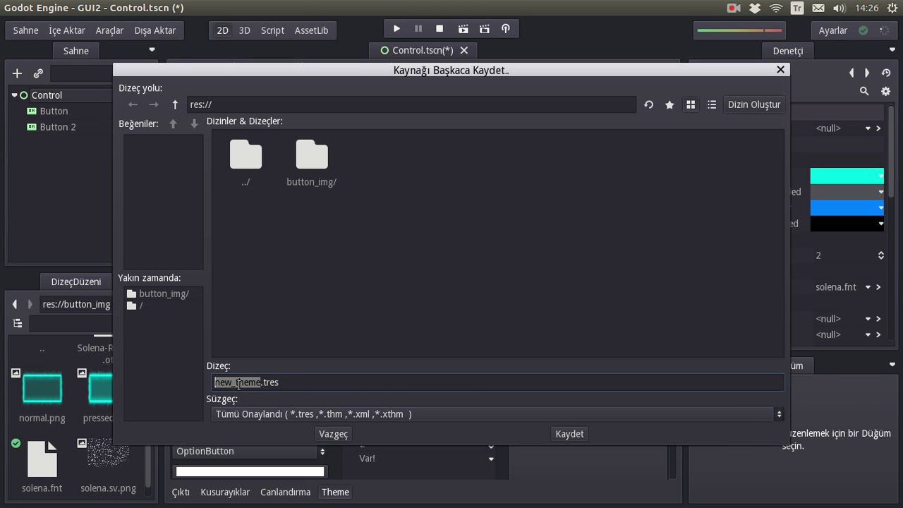
key("Left")
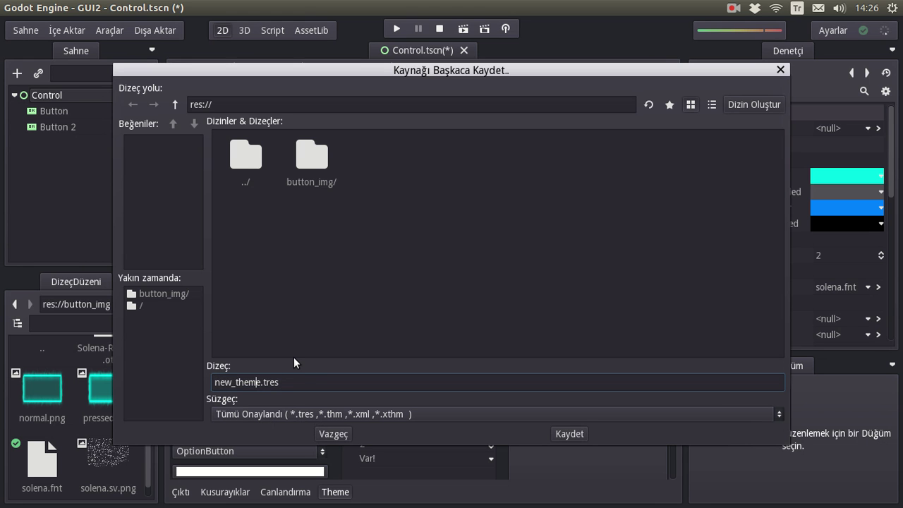
key("Delete")
key("shift+Home")
type("tema")
left_click(569, 433)
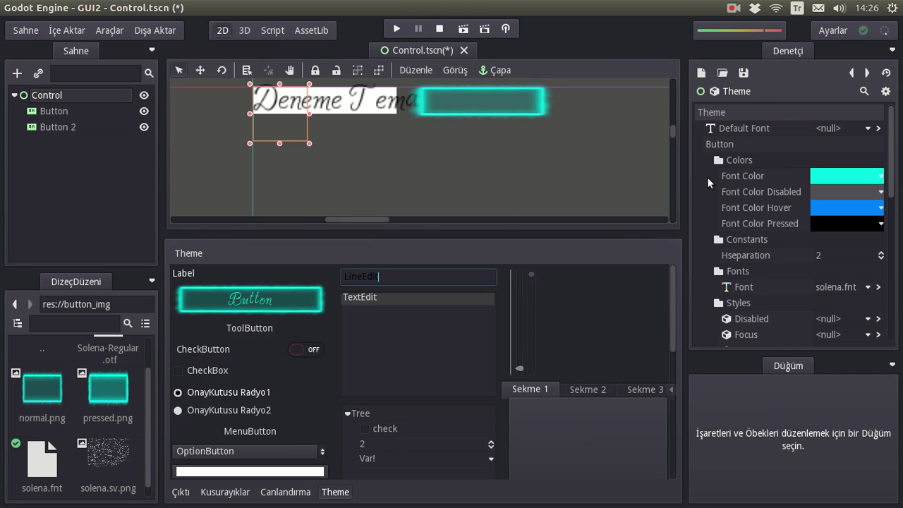
Collapse the theme editor panel and shift Button 2 right, away from the first button.
left_click(334, 492)
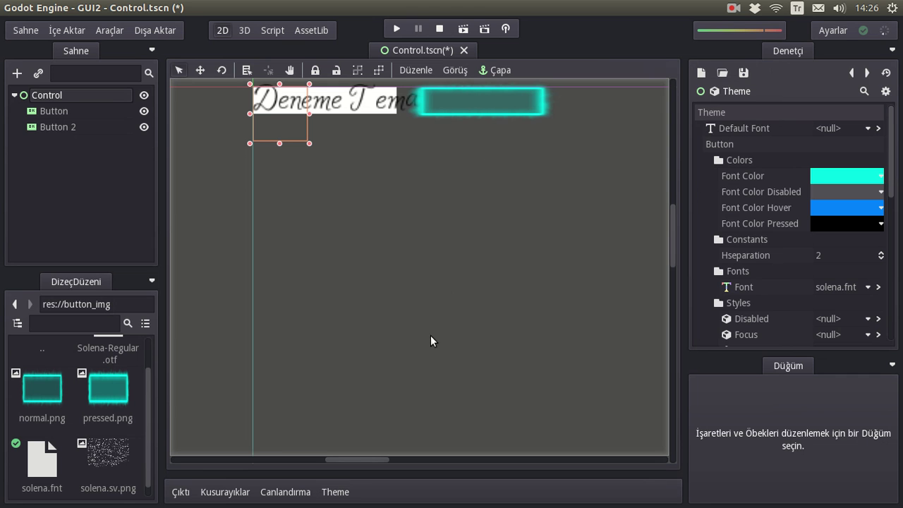
left_click(349, 158)
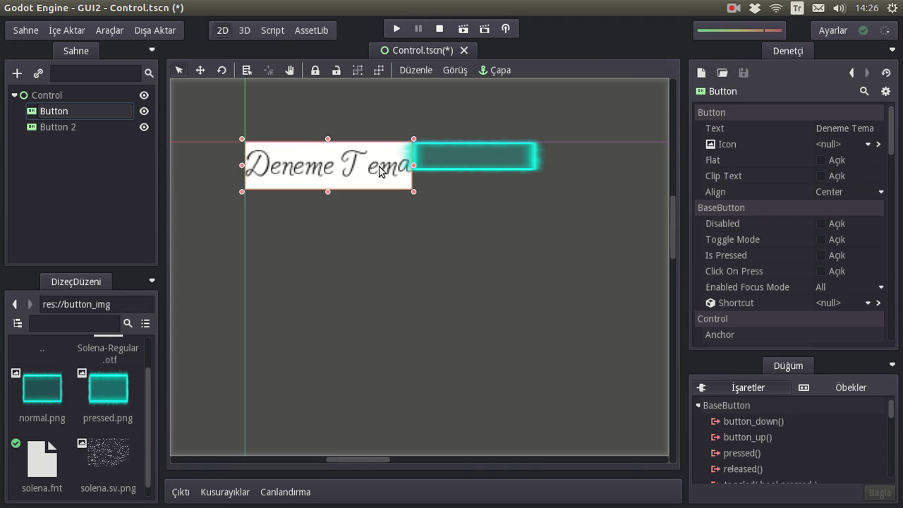
left_click(472, 163)
left_click_drag(473, 162, 501, 164)
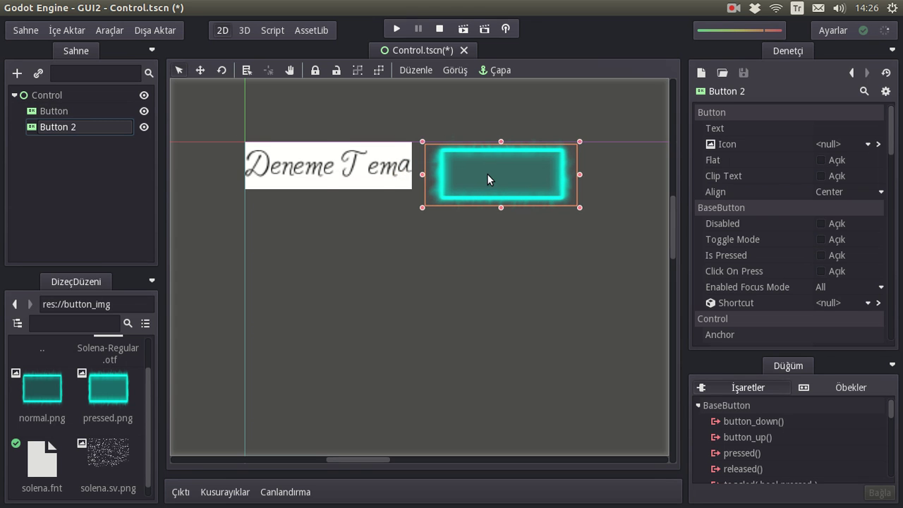
left_click(309, 162)
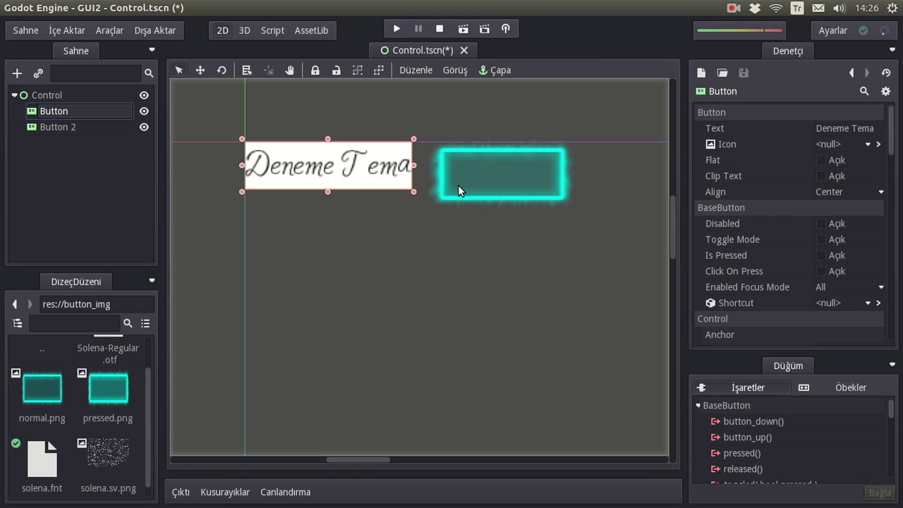
Clear the first button's Hover/Normal style and font colour overrides, then move Button 2 below it.
scroll(802, 182, "down", 3)
scroll(802, 185, "down", 3)
scroll(797, 187, "down", 3)
scroll(796, 189, "down", 3)
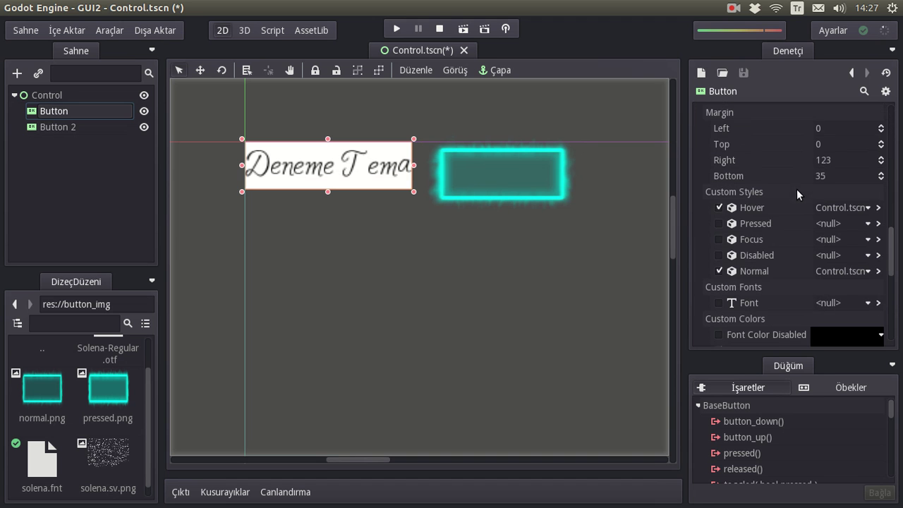
left_click(719, 208)
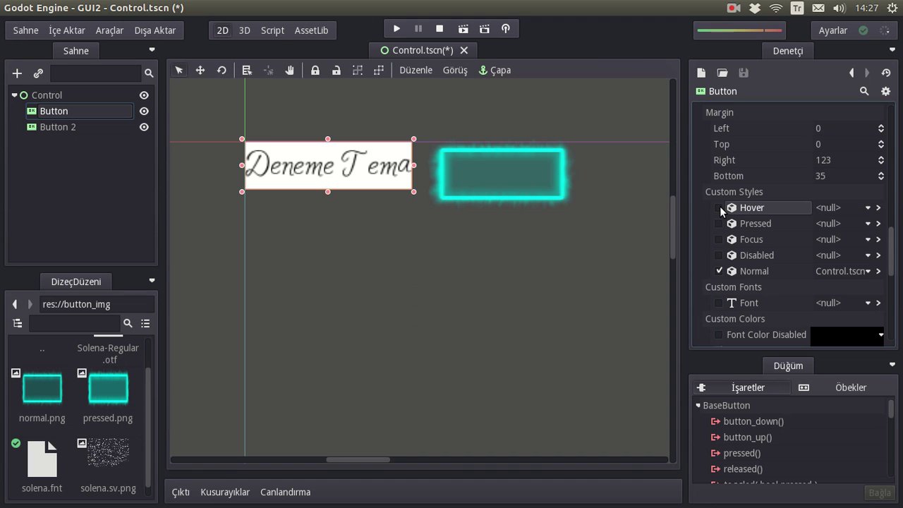
left_click(720, 270)
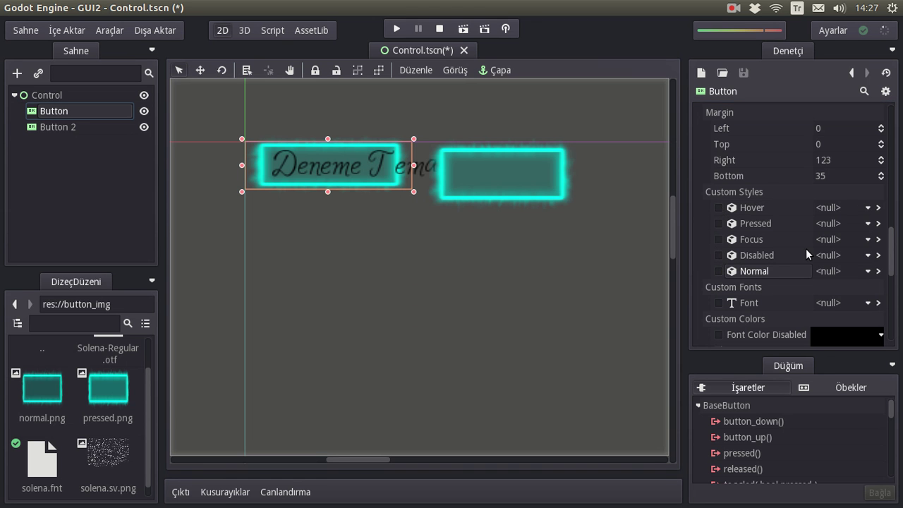
scroll(797, 243, "down", 5)
left_click(720, 203)
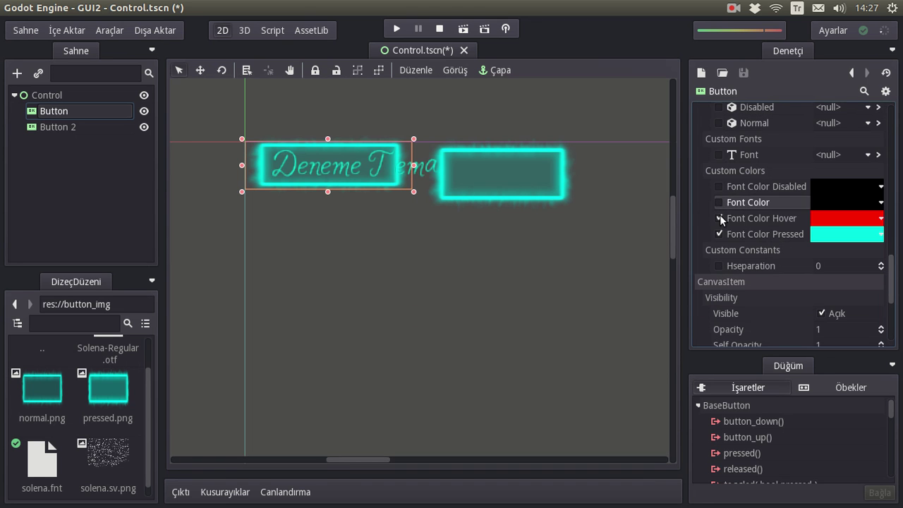
left_click(720, 218)
left_click(720, 234)
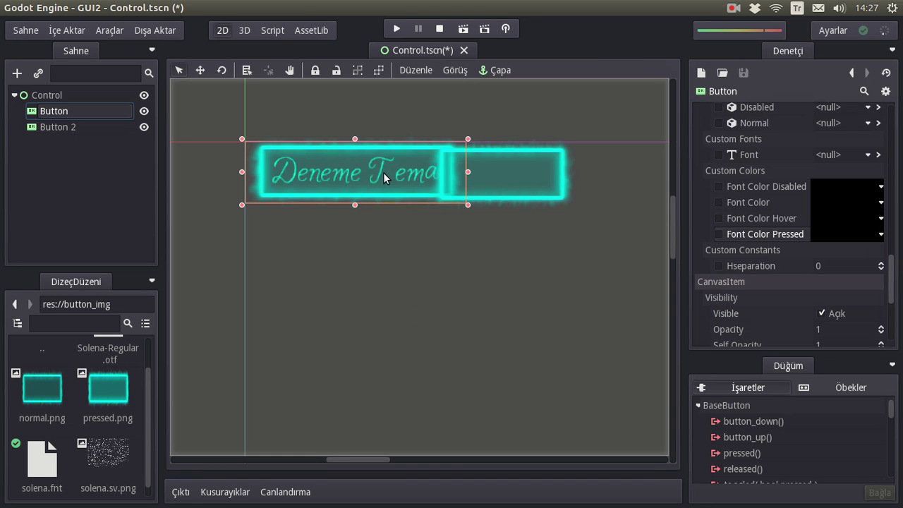
mouse_move(503, 168)
left_mouse_down()
mouse_move(389, 261)
mouse_move(333, 241)
left_mouse_up()
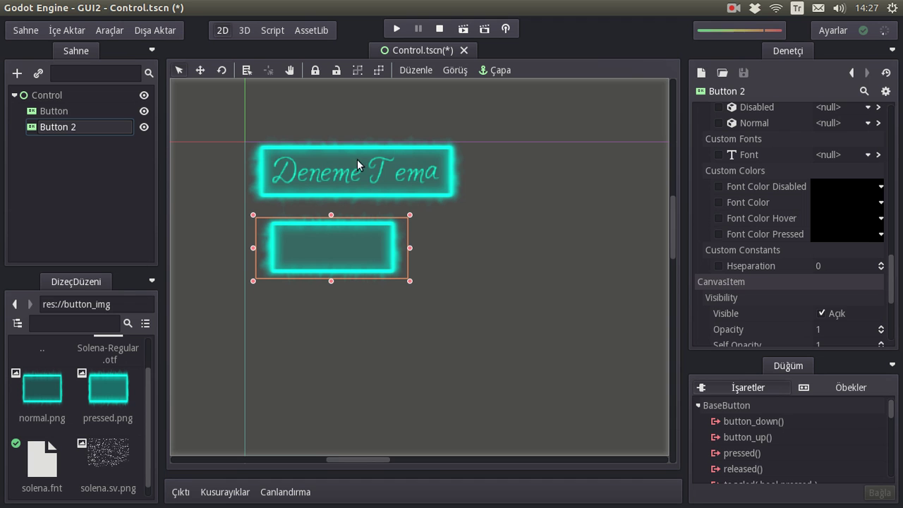
left_click(47, 95)
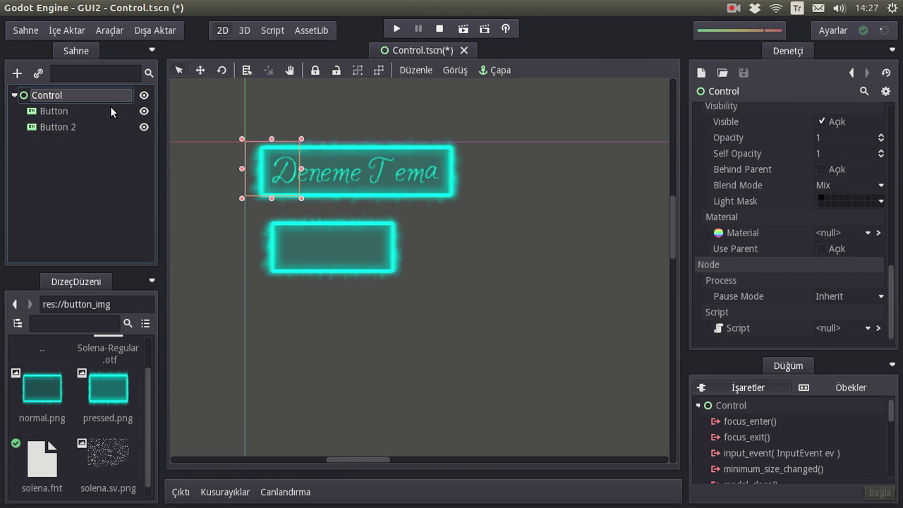
Add a Button 3 under Control below Button 2 and give it the text 'Tema Çalıştı'.
key("ctrl+a")
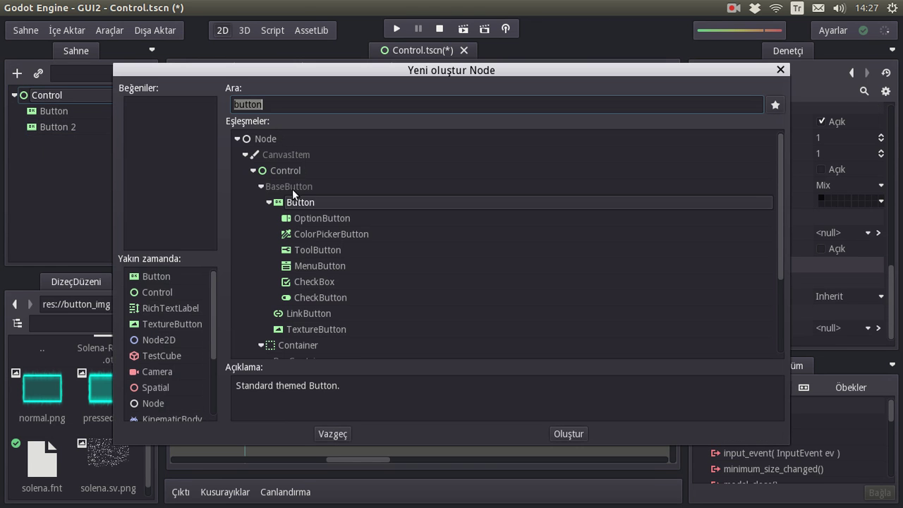
double_click(295, 202)
mouse_move(274, 178)
left_mouse_down()
mouse_move(302, 320)
mouse_move(529, 323)
left_mouse_up()
scroll(845, 138, "up", 5)
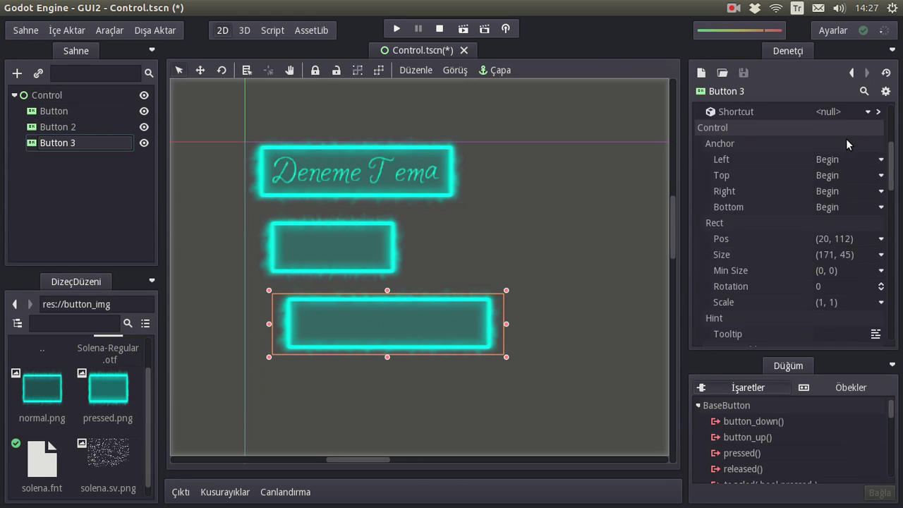
scroll(846, 138, "up", 3)
left_click(846, 126)
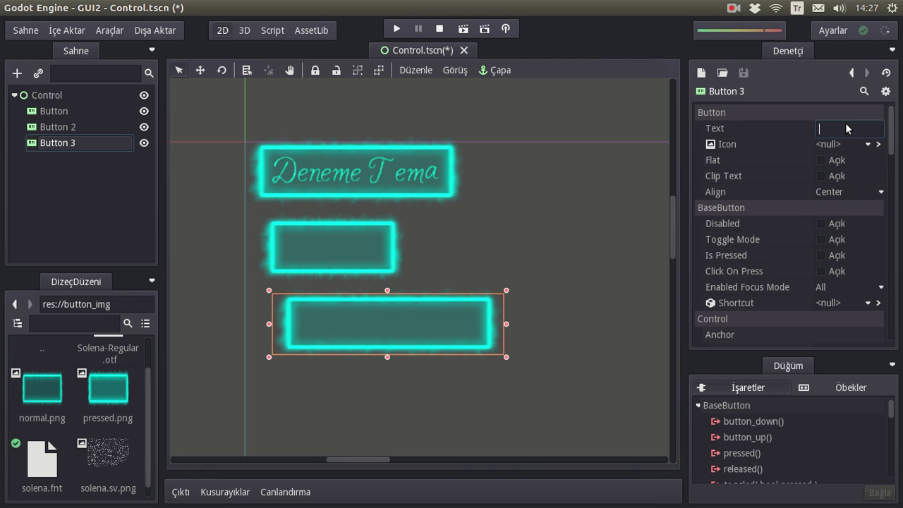
type("Tema ")
type("Çalıştı")
key("Return")
Test-run the scene, pressing Deneme Tema, the blank button and Tema Çalıştı, then close the game.
left_click(429, 332)
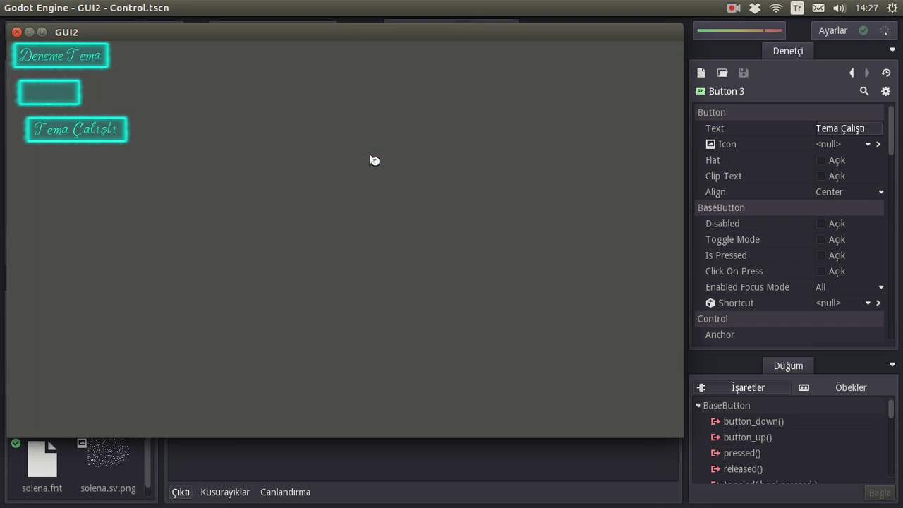
left_click(79, 53)
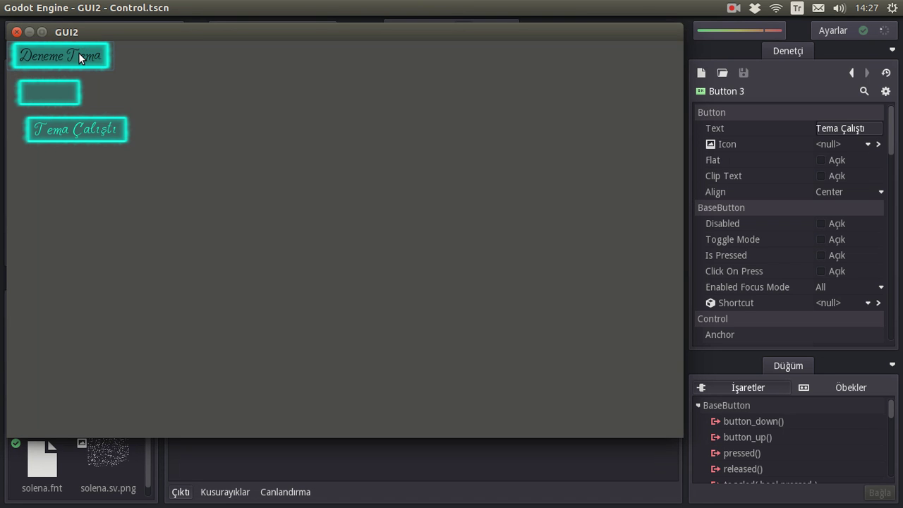
left_click(58, 94)
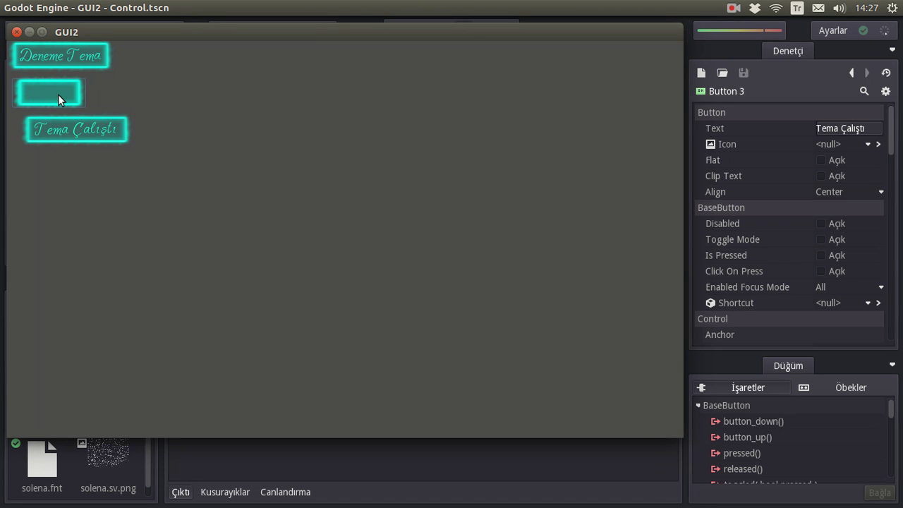
left_click(108, 130)
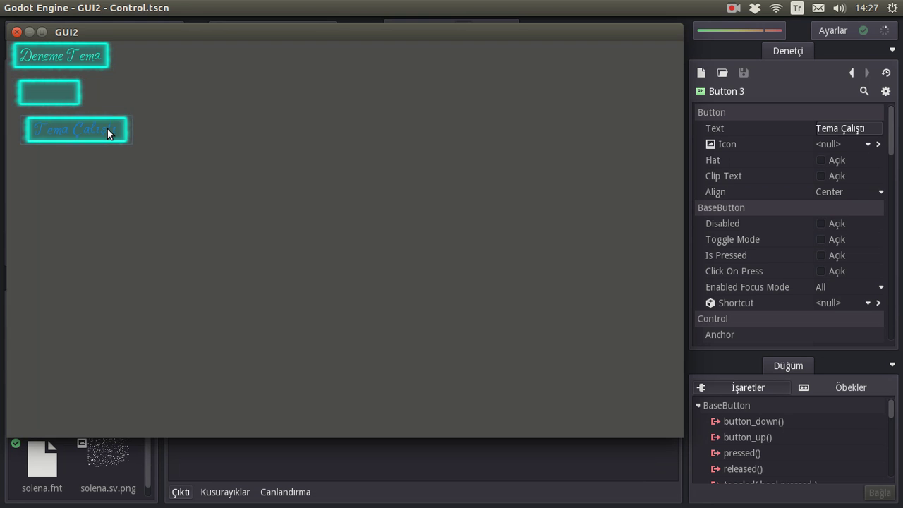
left_click(16, 32)
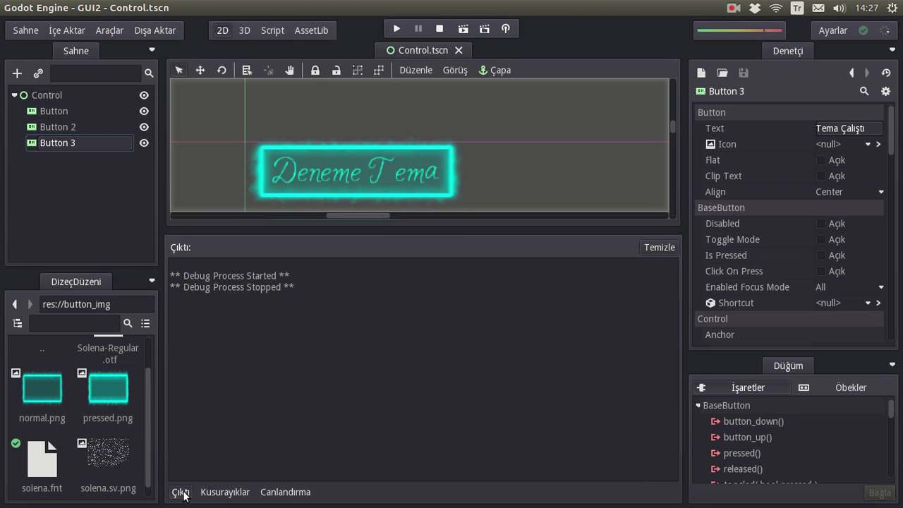
Collapse the output log, show project files as a compact list, and deselect Button 3.
left_click(182, 493)
scroll(134, 359, "up", 1)
left_click(146, 323)
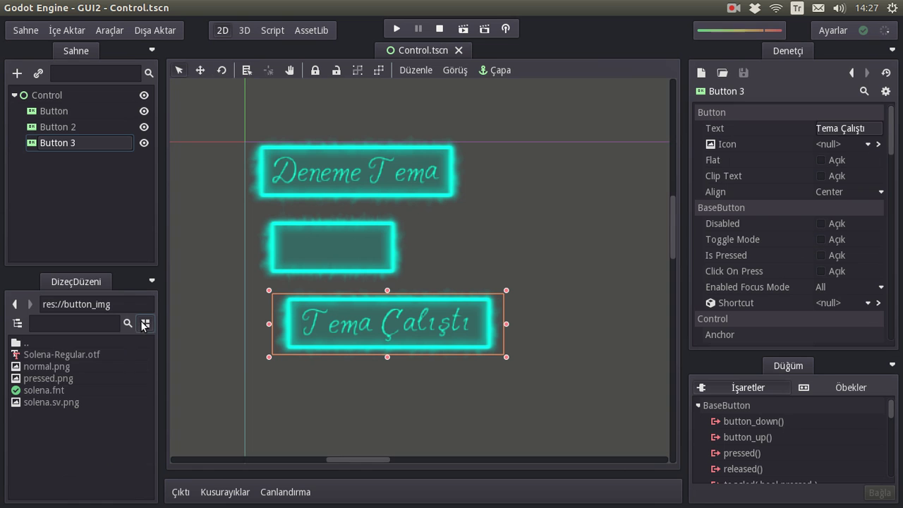
left_click(563, 234)
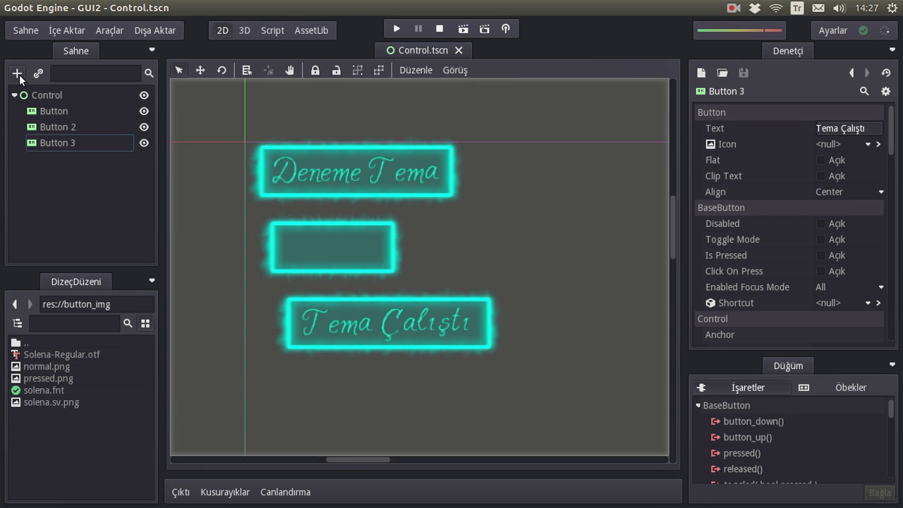
Start a new scene from the Sahne menu with a Control node as its root.
left_click(26, 33)
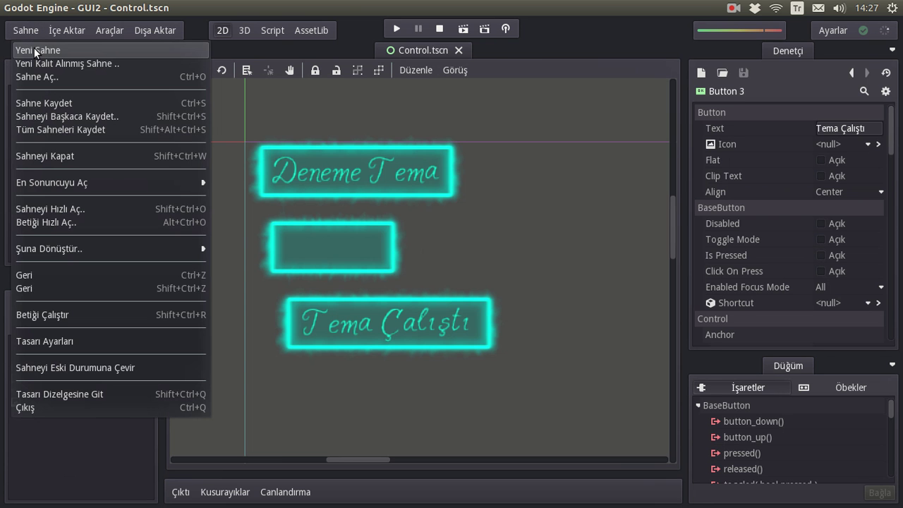
left_click(35, 51)
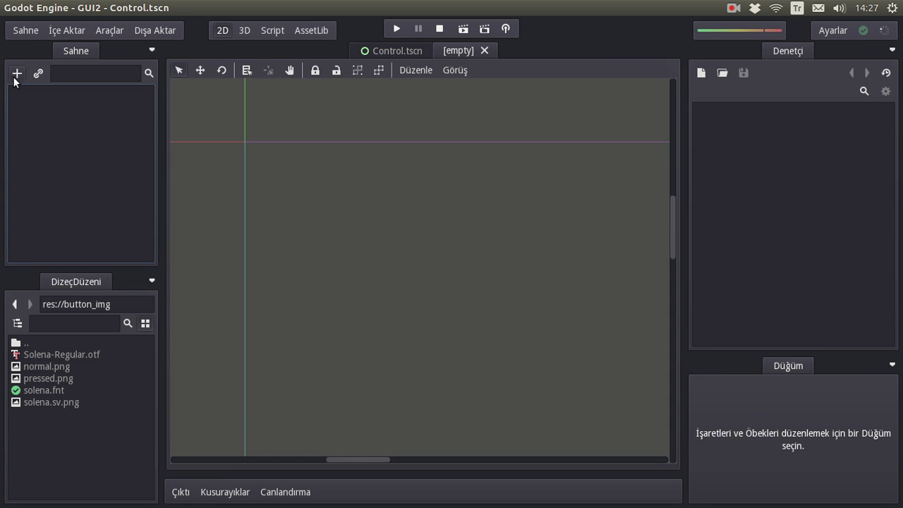
left_click(16, 74)
double_click(163, 290)
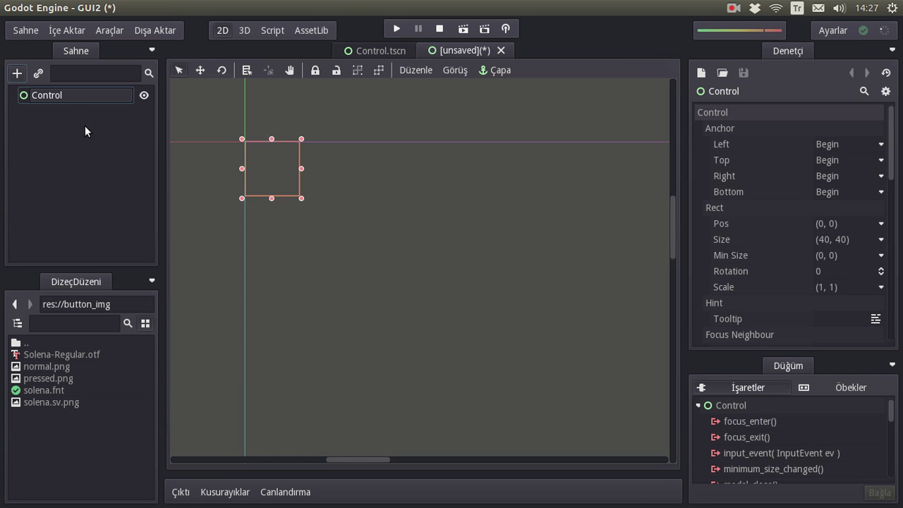
Add a Button child, widen it, move it slightly down, then select the Control root.
left_click(16, 73)
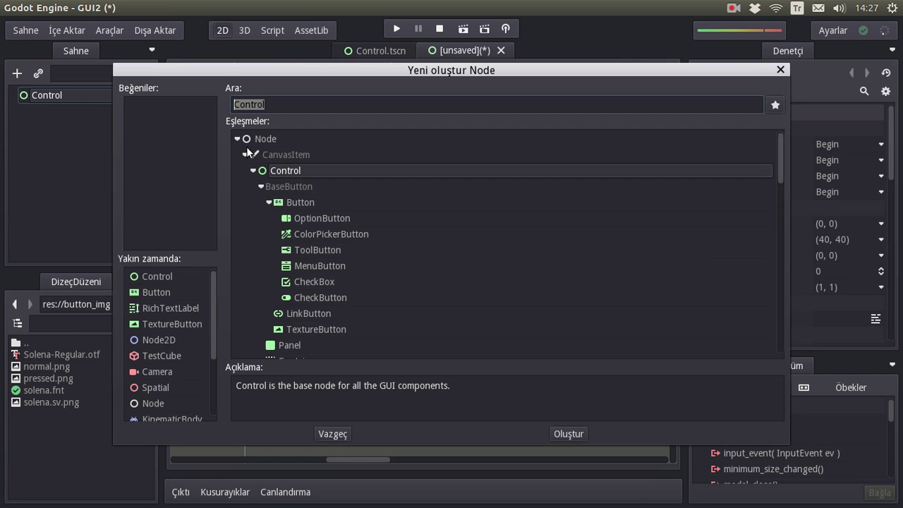
double_click(299, 202)
left_click_drag(264, 156, 443, 155)
left_click_drag(343, 158, 343, 196)
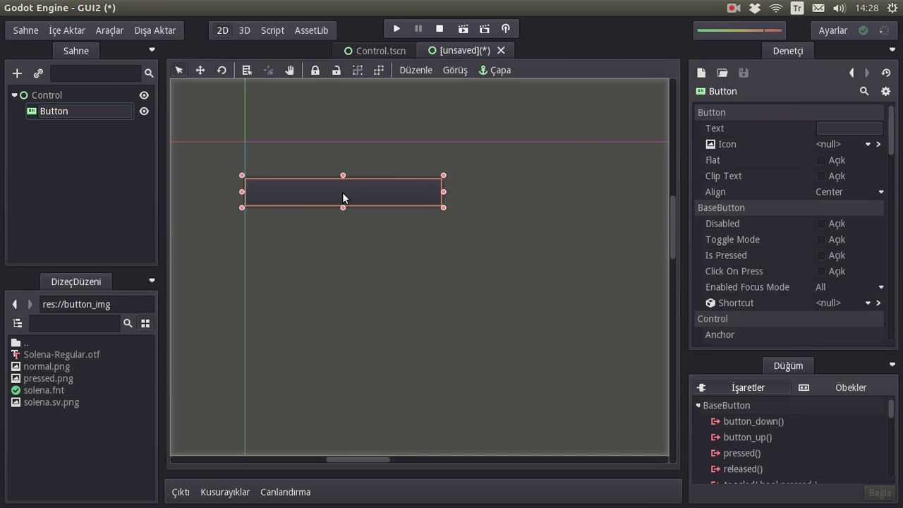
left_click(54, 95)
scroll(830, 230, "down", 1)
scroll(830, 230, "down", 2)
scroll(822, 230, "down", 1)
scroll(823, 230, "down", 2)
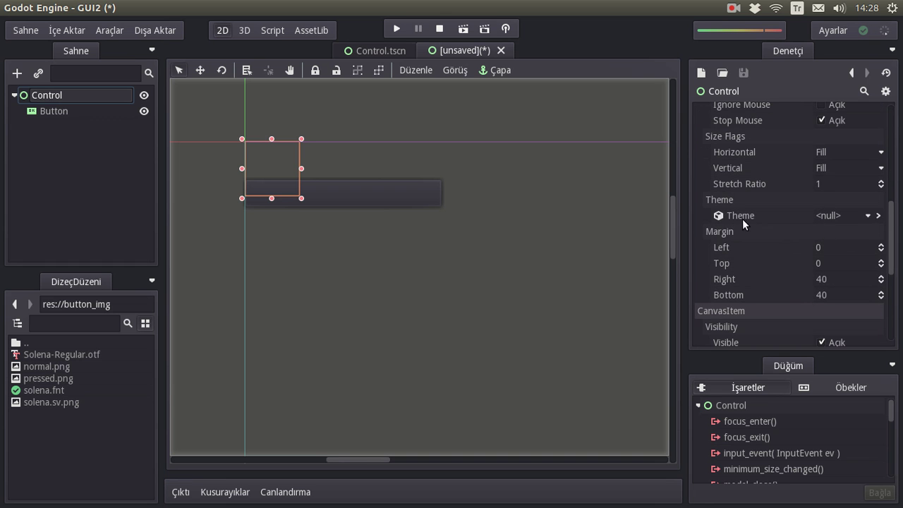
Load res://tema.tres as the Control root's Theme in the Inspector.
left_click(835, 214)
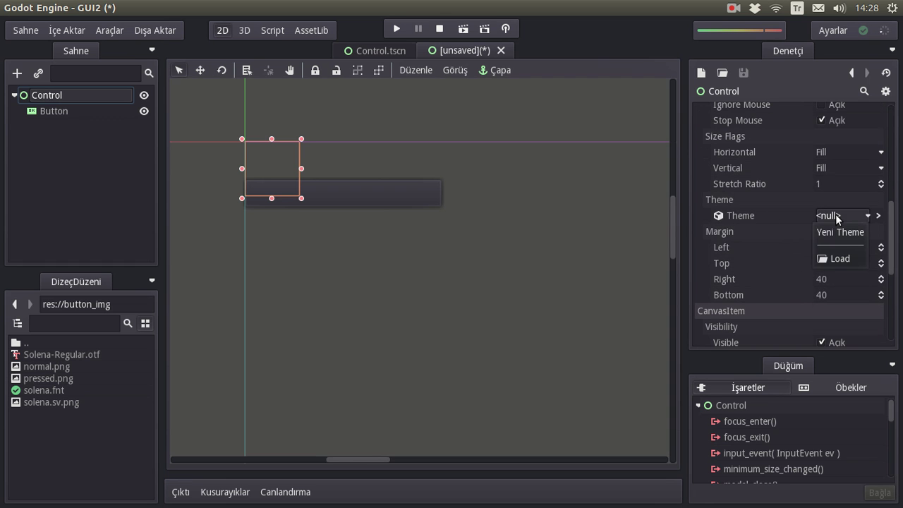
left_click(835, 259)
double_click(249, 166)
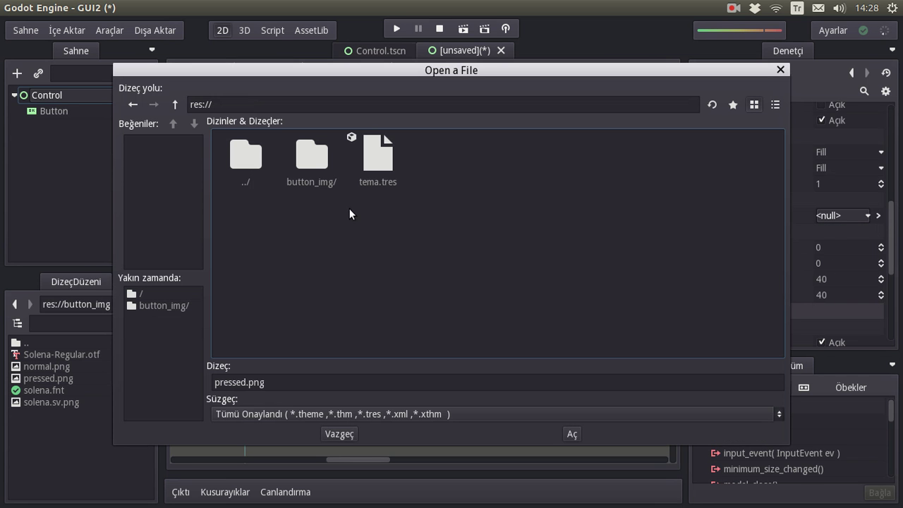
left_click(385, 167)
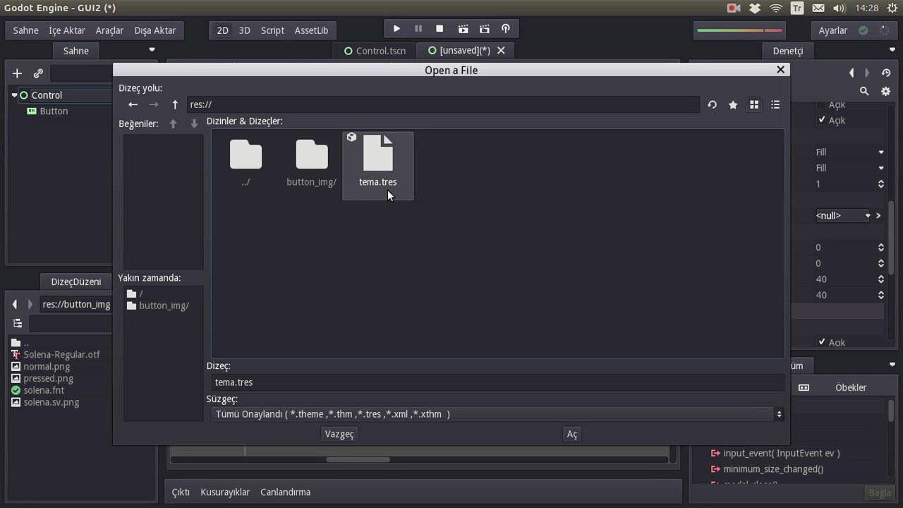
left_click(575, 434)
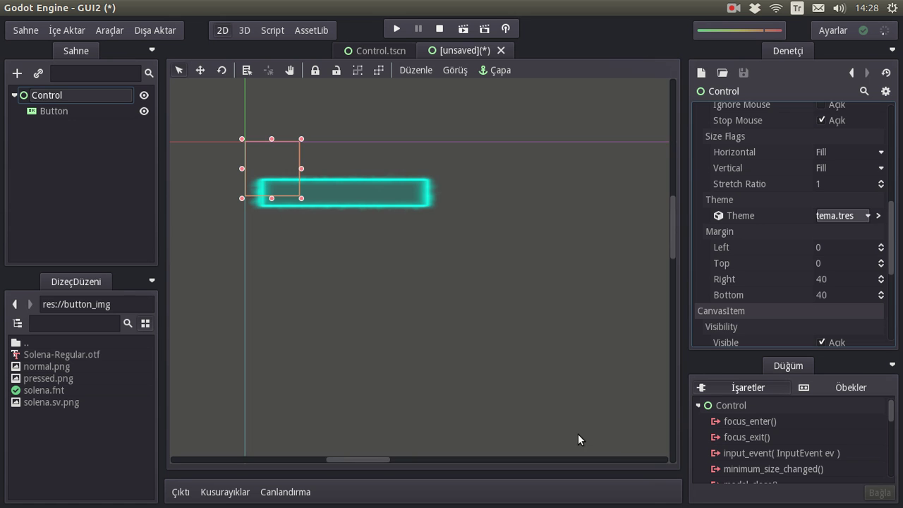
Move the button up near the canvas top-left and set its text to 'Tema Çalışıyor'.
left_click(355, 192)
left_click_drag(369, 206, 371, 186)
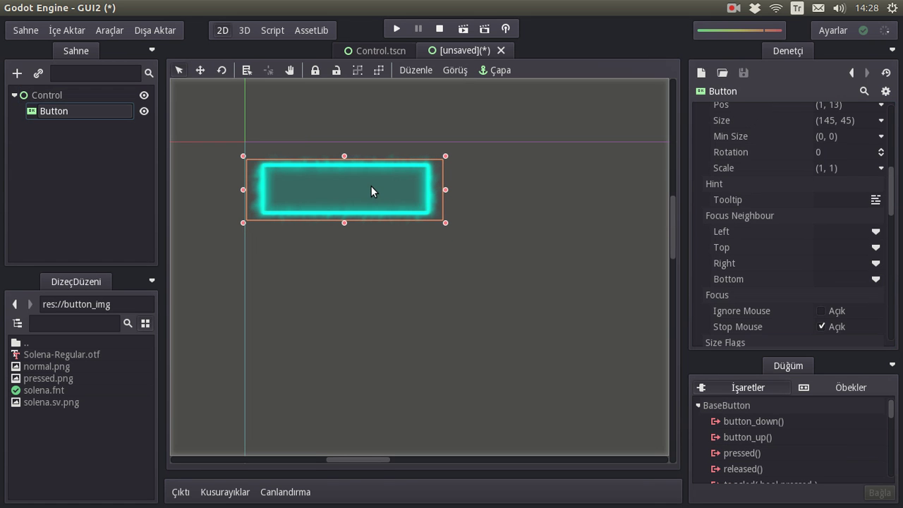
scroll(805, 191, "up", 5)
scroll(843, 170, "up", 5)
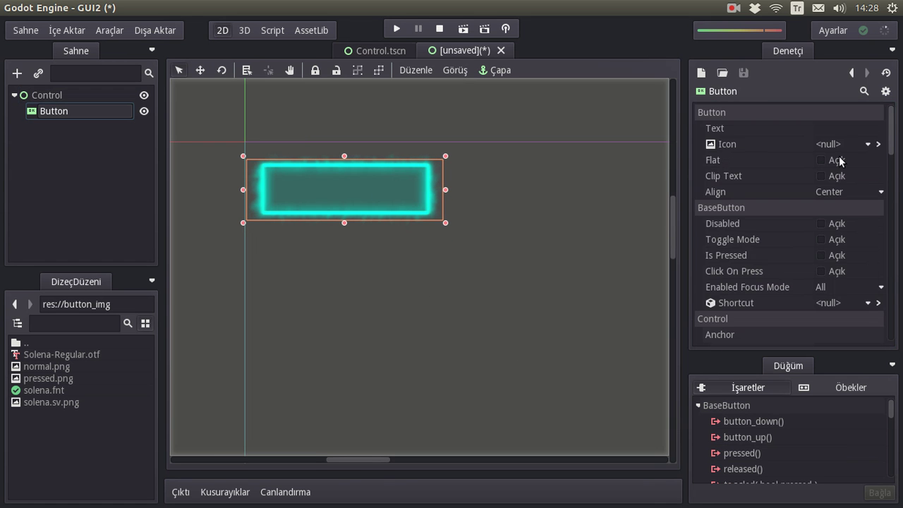
left_click(850, 130)
type("Tema Çalışıyor")
key("Return")
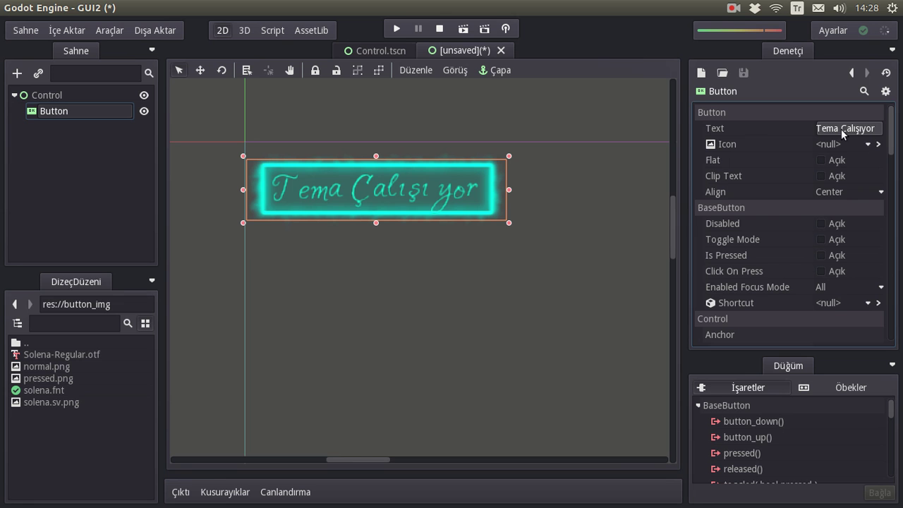
left_click(486, 219)
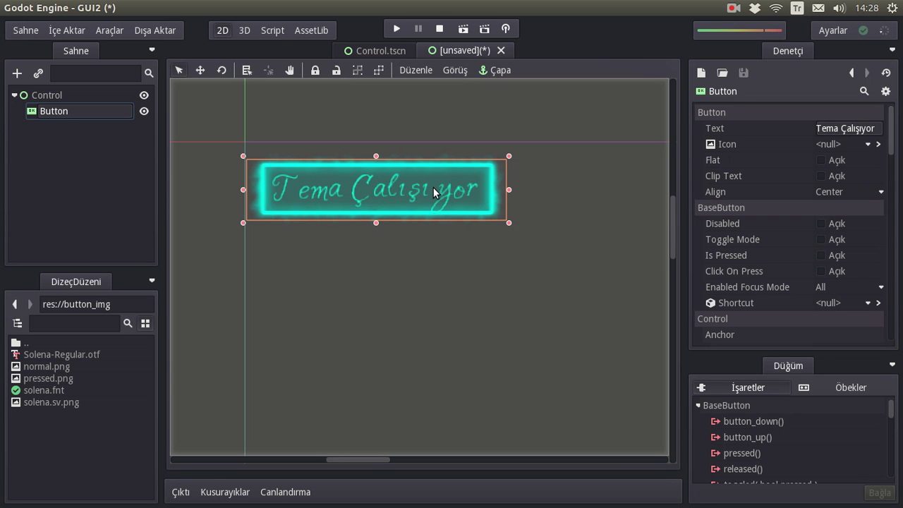
Save the new scene as yeni_tema.tscn.
key("ctrl+s")
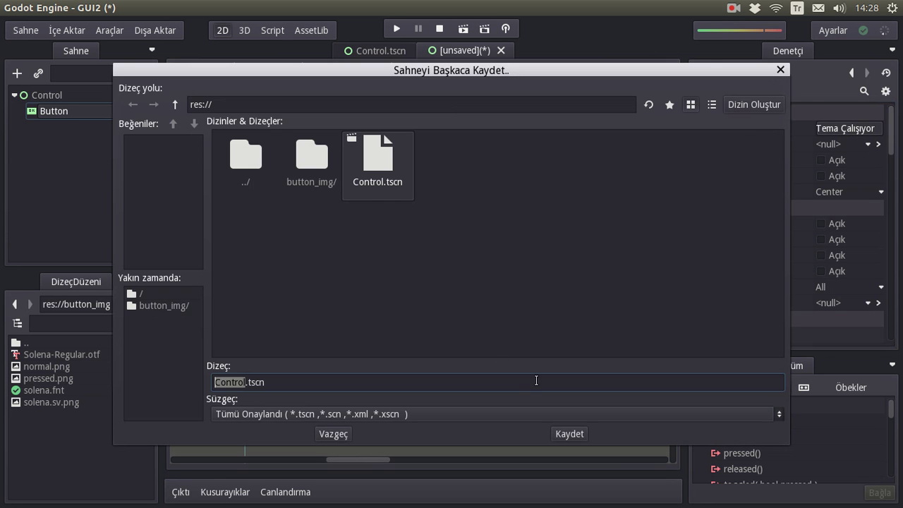
type("di")
key("BackSpace")
key("BackSpace")
type("yeni_tema")
key("Return")
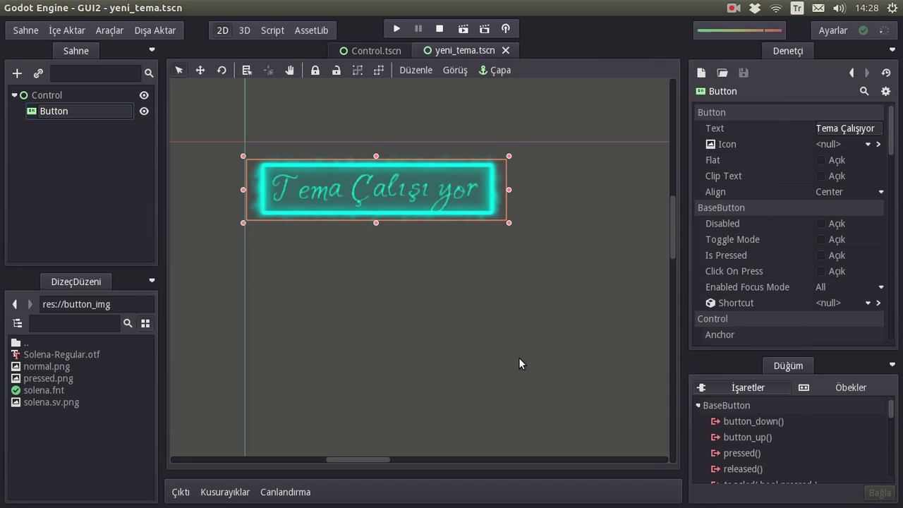
Test-run the scene, press the themed button, close the game, and shrink the output panel.
left_click(464, 29)
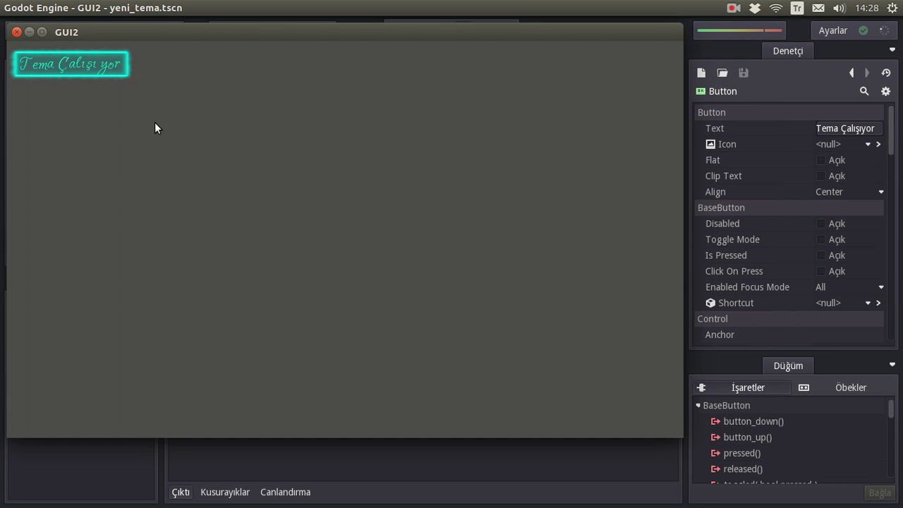
left_click(90, 66)
left_click(17, 32)
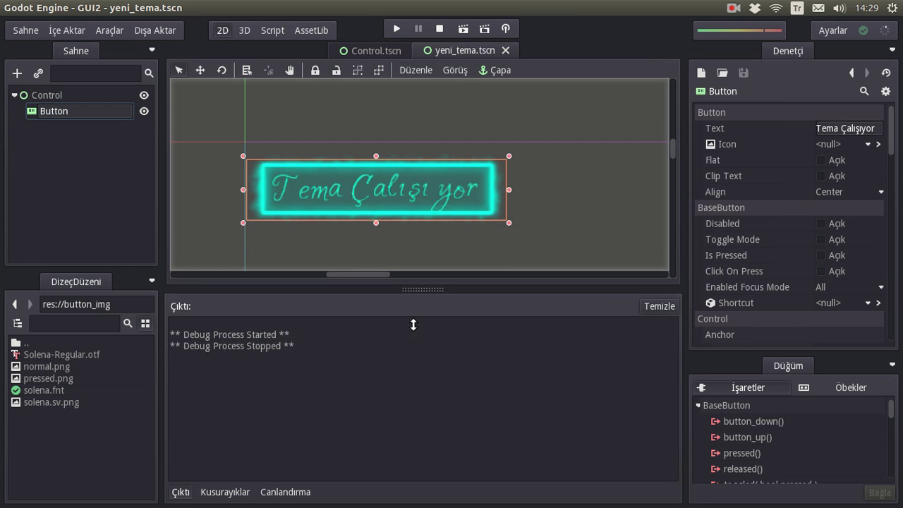
left_click_drag(432, 227, 411, 332)
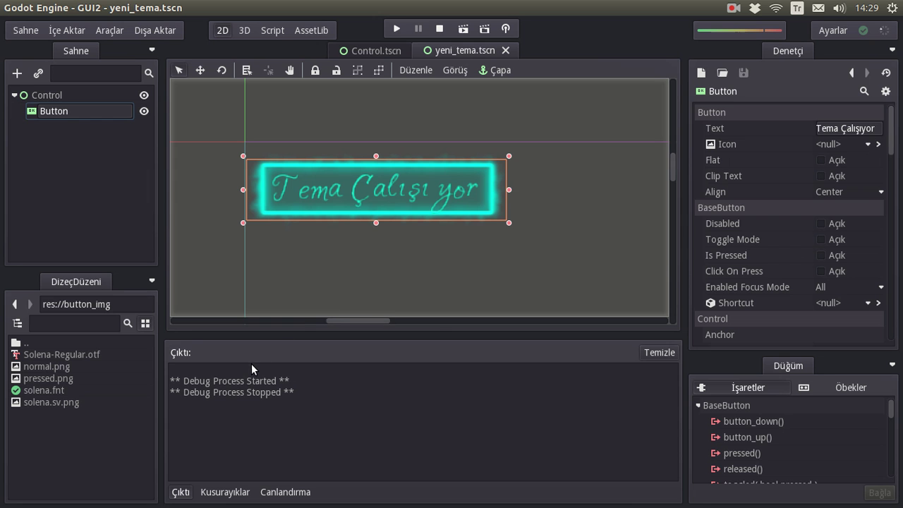
Browse the Add Node list of node types and cancel without adding anything.
left_click(17, 73)
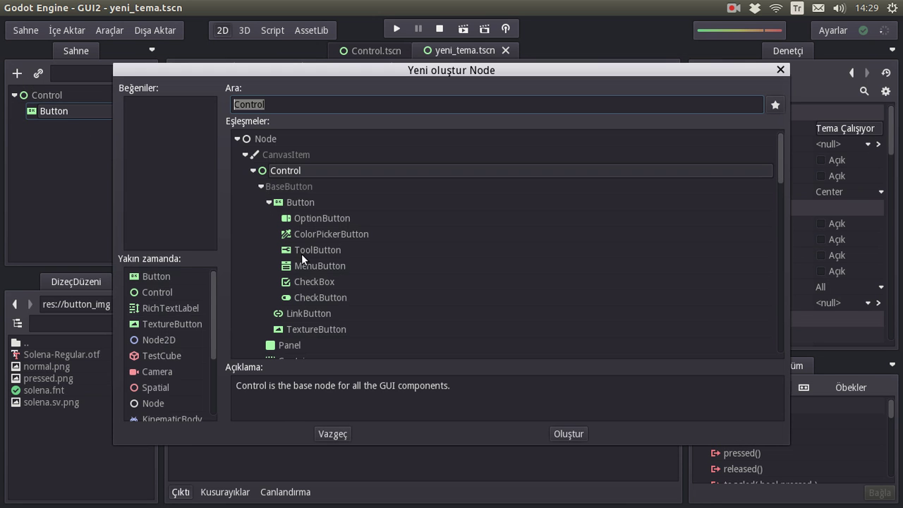
scroll(302, 256, "down", 2)
scroll(307, 317, "down", 2)
scroll(302, 297, "down", 2)
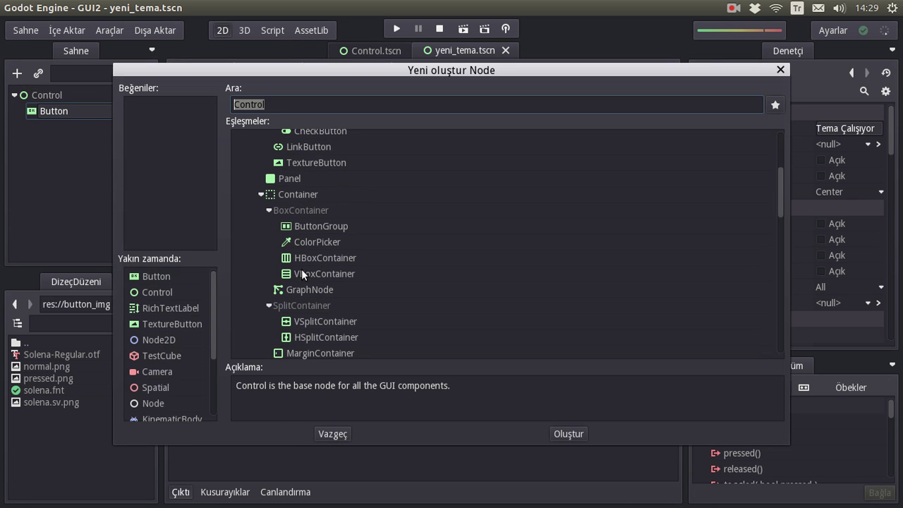
scroll(309, 303, "down", 3)
scroll(315, 297, "up", 1)
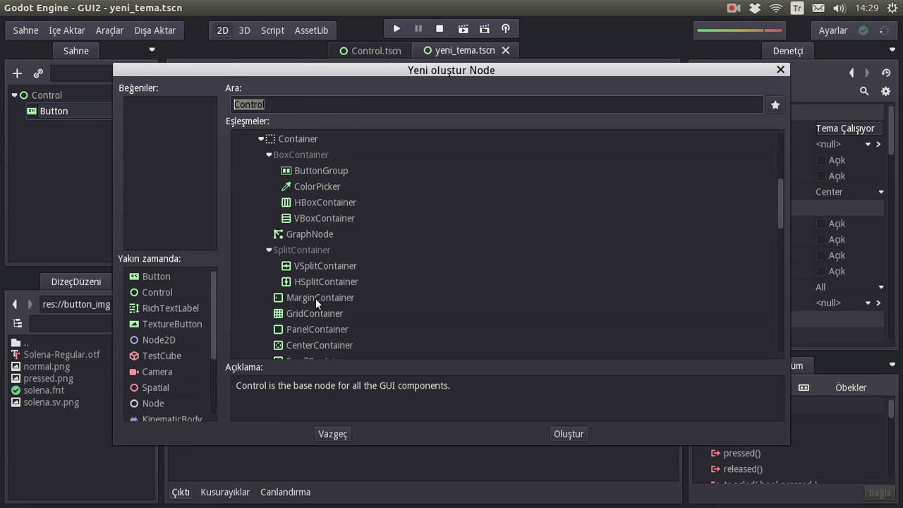
scroll(319, 268, "up", 8)
left_click(333, 432)
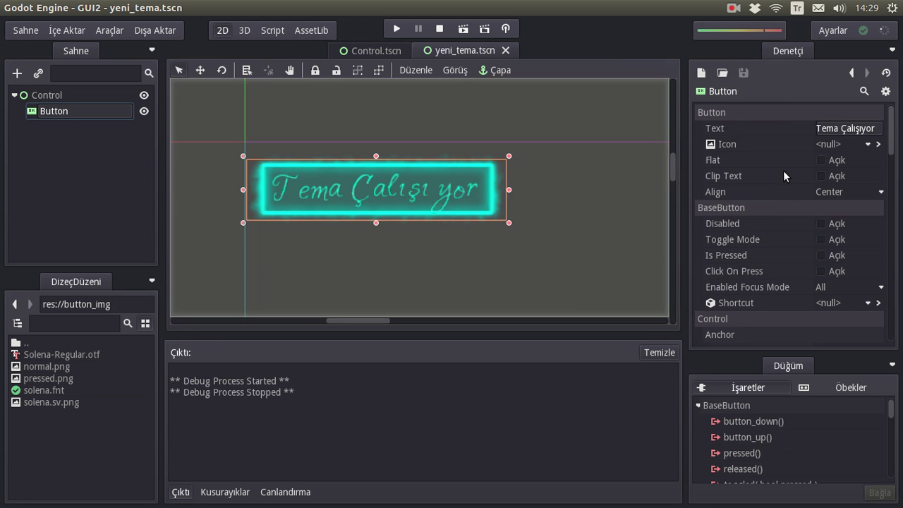
Select the Control root and open its tema.tres theme resource for editing.
left_click(70, 95)
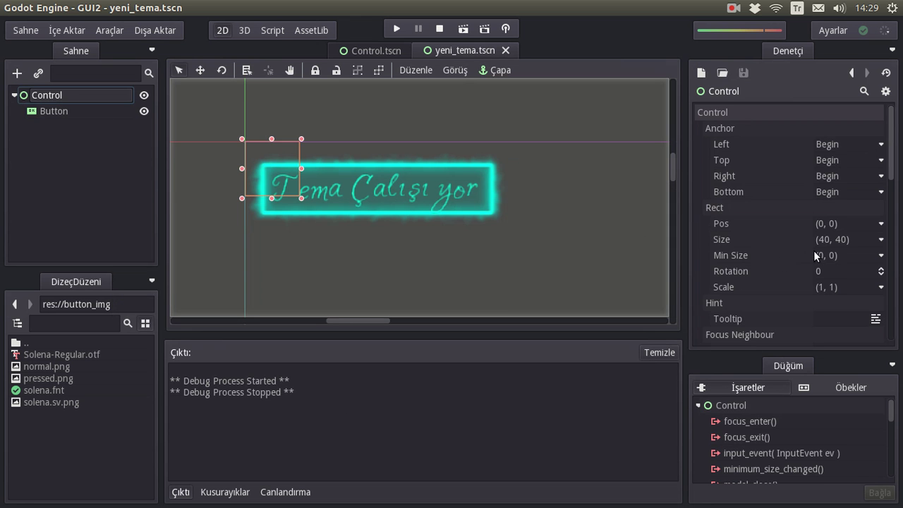
scroll(817, 249, "down", 5)
scroll(817, 238, "down", 3)
scroll(825, 192, "down", 1)
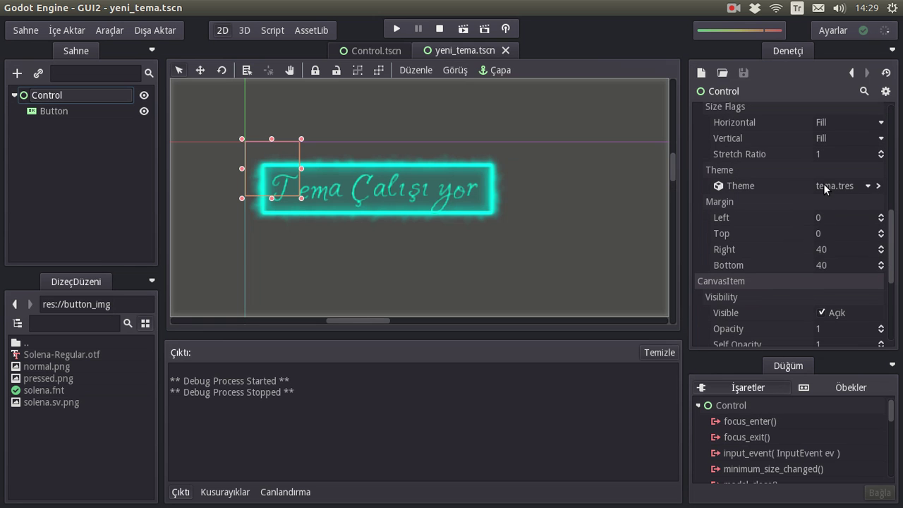
left_click(878, 186)
scroll(818, 192, "up", 5)
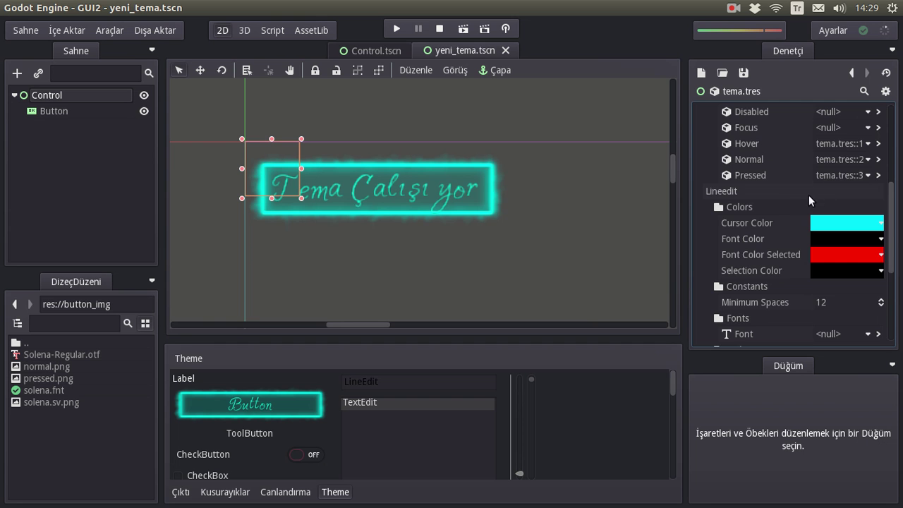
scroll(754, 188, "up", 5)
scroll(760, 166, "up", 2)
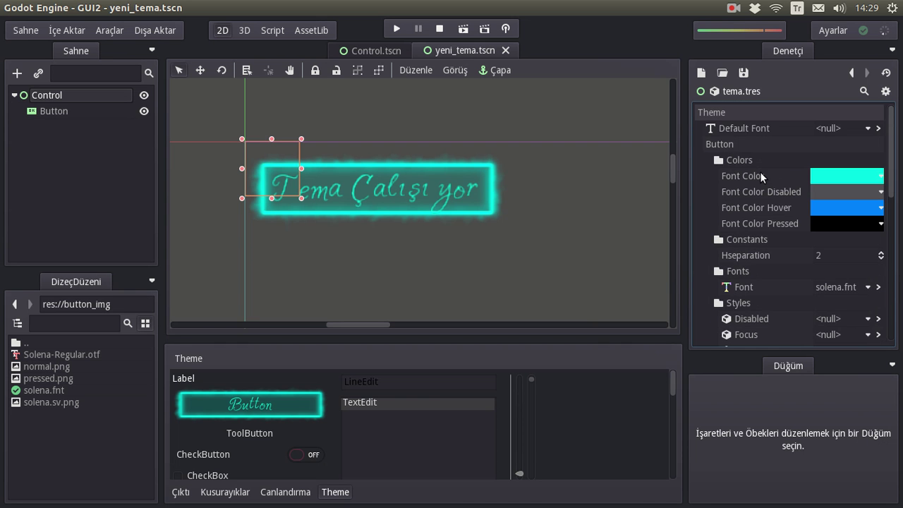
scroll(731, 187, "down", 7)
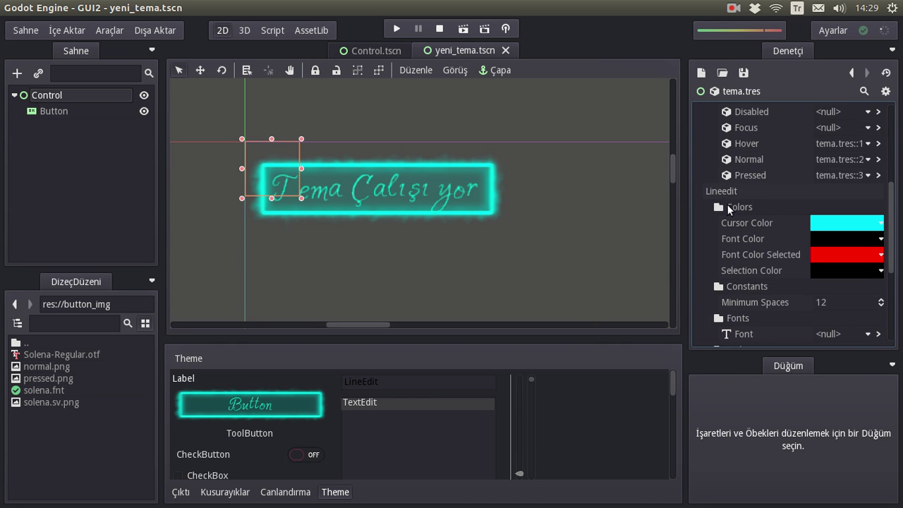
scroll(745, 232, "down", 6)
scroll(765, 260, "up", 6)
scroll(769, 258, "up", 7)
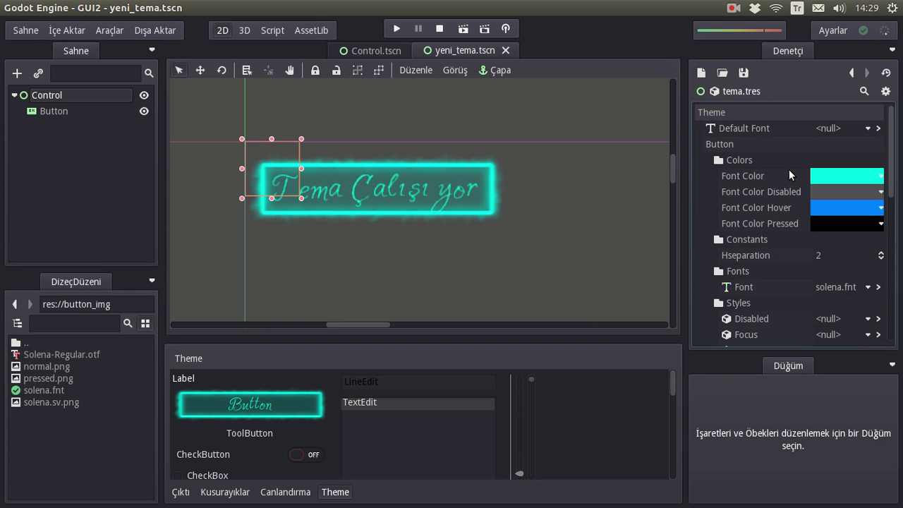
Set the theme's Button Font Color to black (000000) and select the button on the canvas.
left_click(817, 175)
left_click_drag(754, 271, 696, 353)
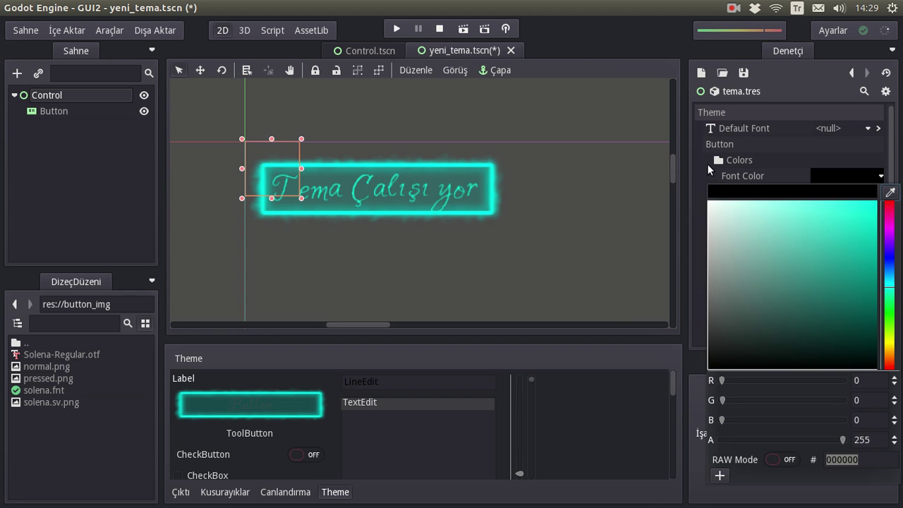
left_click(708, 169)
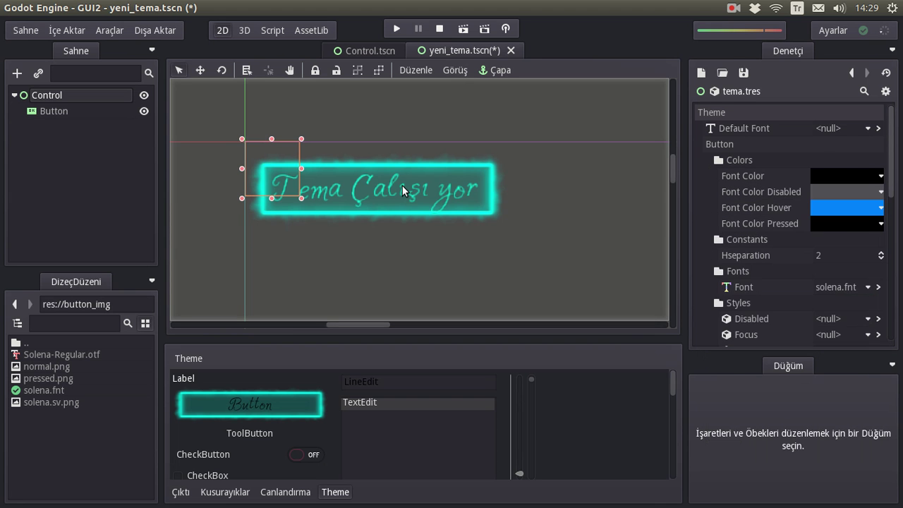
left_click(403, 185)
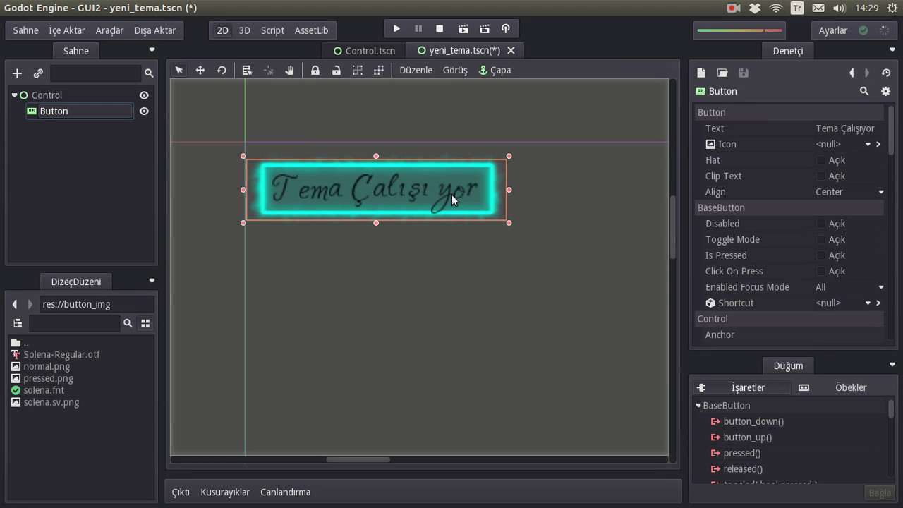
Save and run yeni_tema.tscn, press the black-text button, then close the game window.
left_click(465, 29)
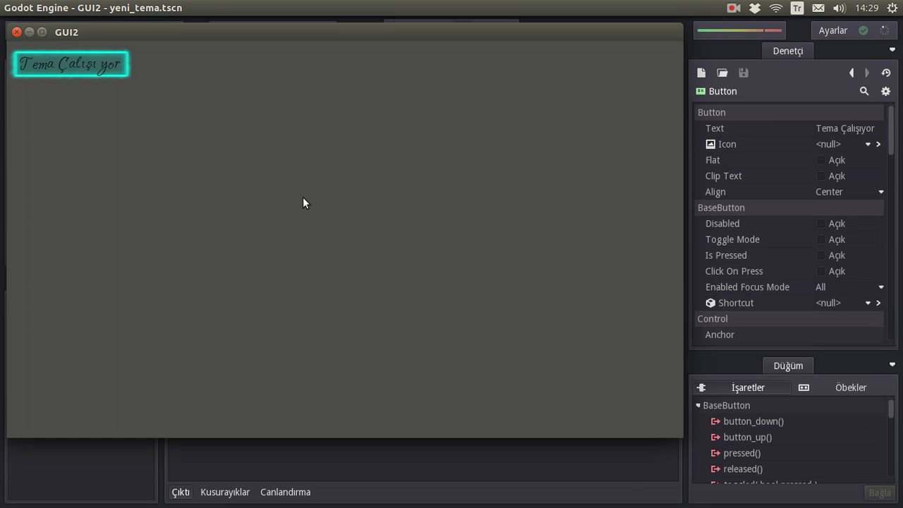
left_click(76, 68)
left_click(16, 31)
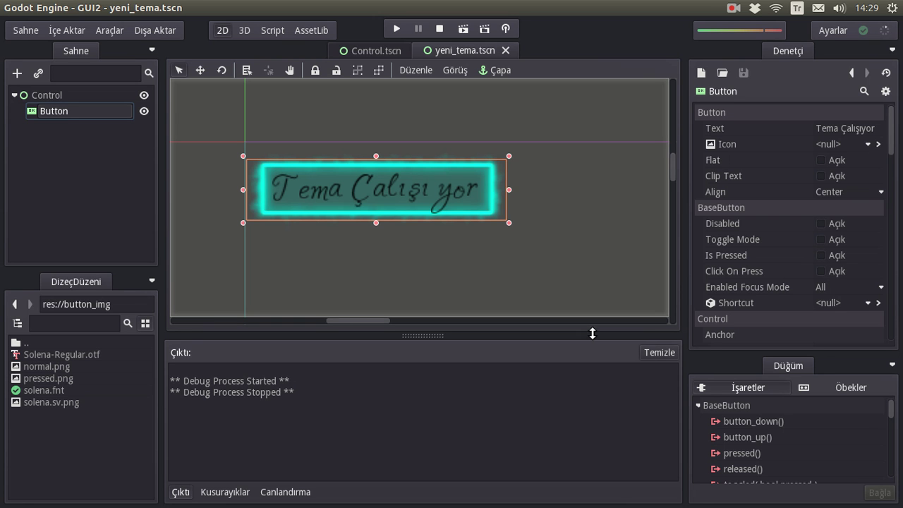
left_click(734, 8)
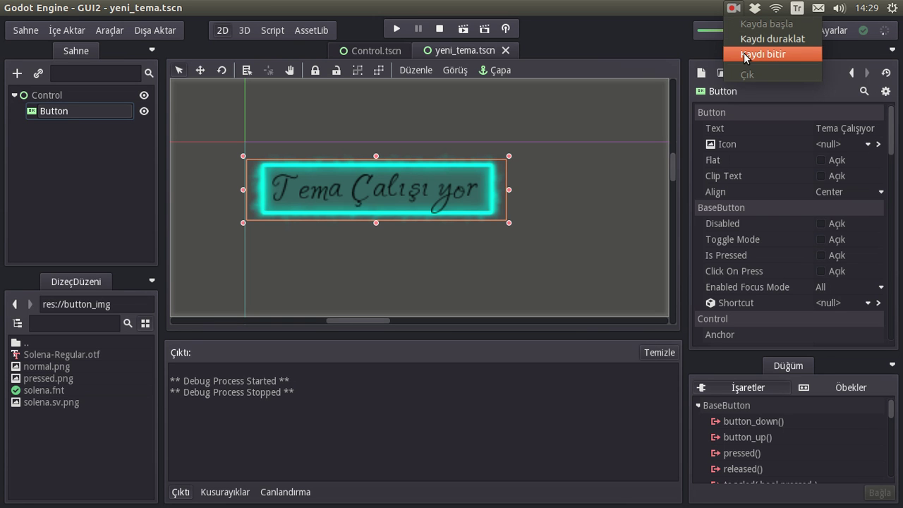